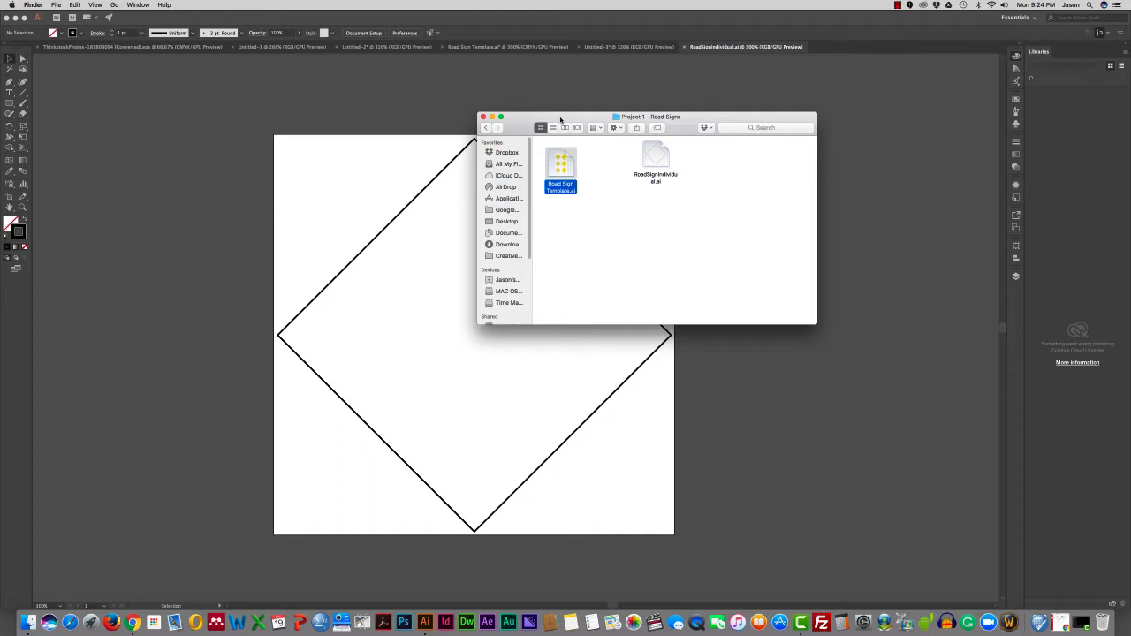
Reposition RoadSignIndividual.ai beside Road Sign Template.ai in the Project 1 - Road Signs folder.
{"action": "left_click_drag", "start_coordinate": [559, 121], "coordinate": [571, 105]}
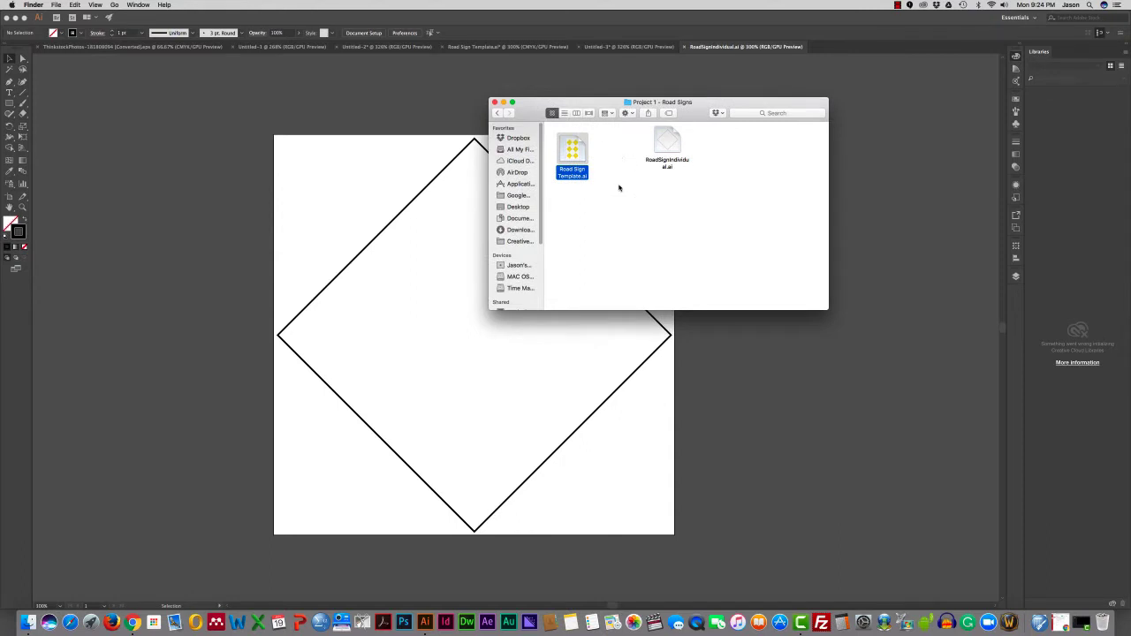
{"action": "left_click_drag", "start_coordinate": [560, 100], "coordinate": [573, 86]}
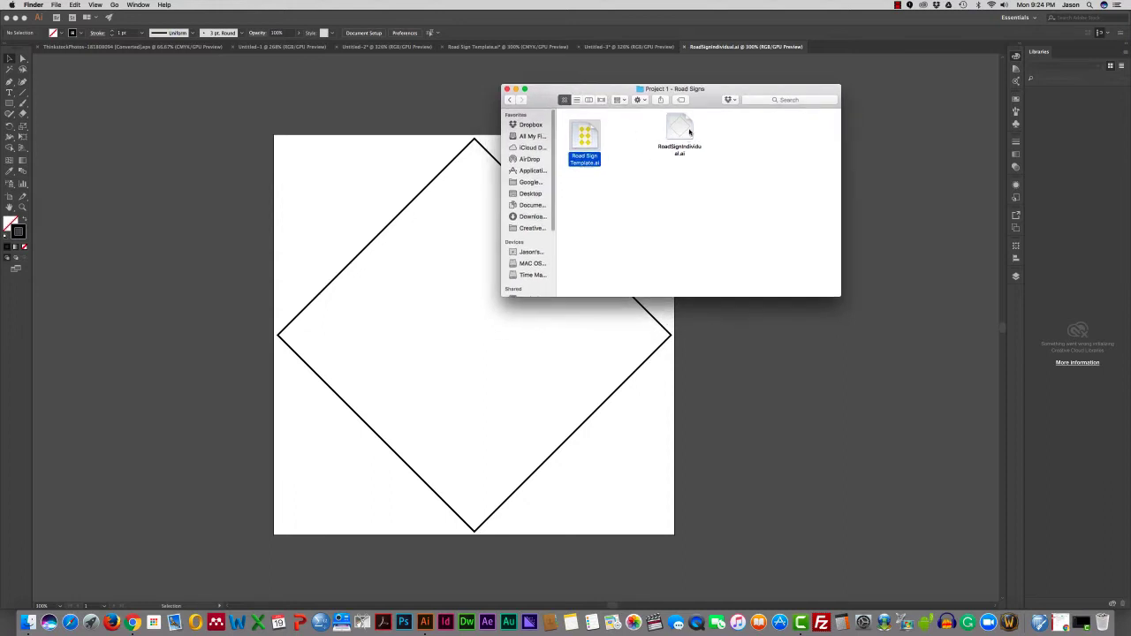
{"action": "left_click_drag", "start_coordinate": [677, 129], "coordinate": [658, 134]}
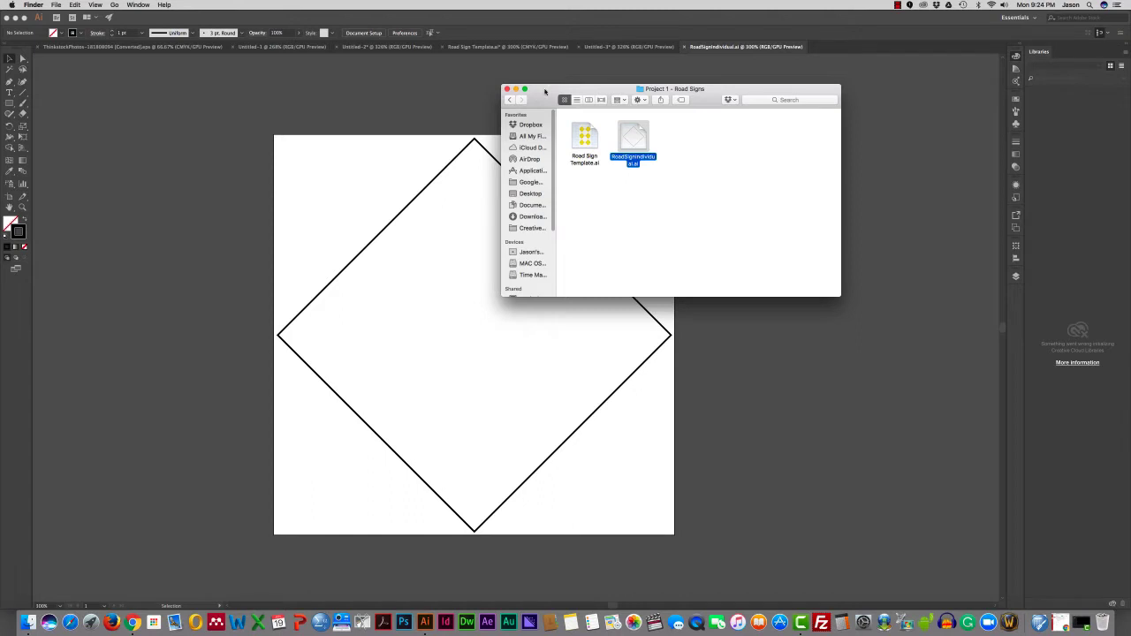
Look at the parent Art 131 folder, reopen Project 1 - Road Signs to view its files, and close the window.
{"action": "left_click_drag", "start_coordinate": [546, 91], "coordinate": [600, 119]}
{"action": "left_click", "coordinate": [565, 128]}
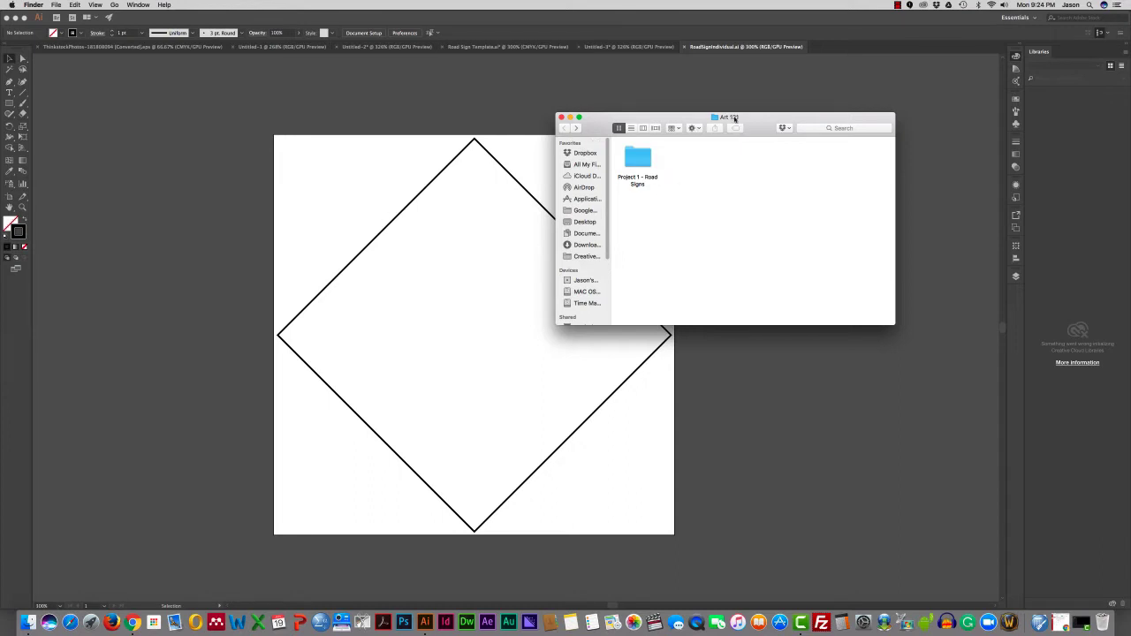
{"action": "left_click", "coordinate": [56, 5]}
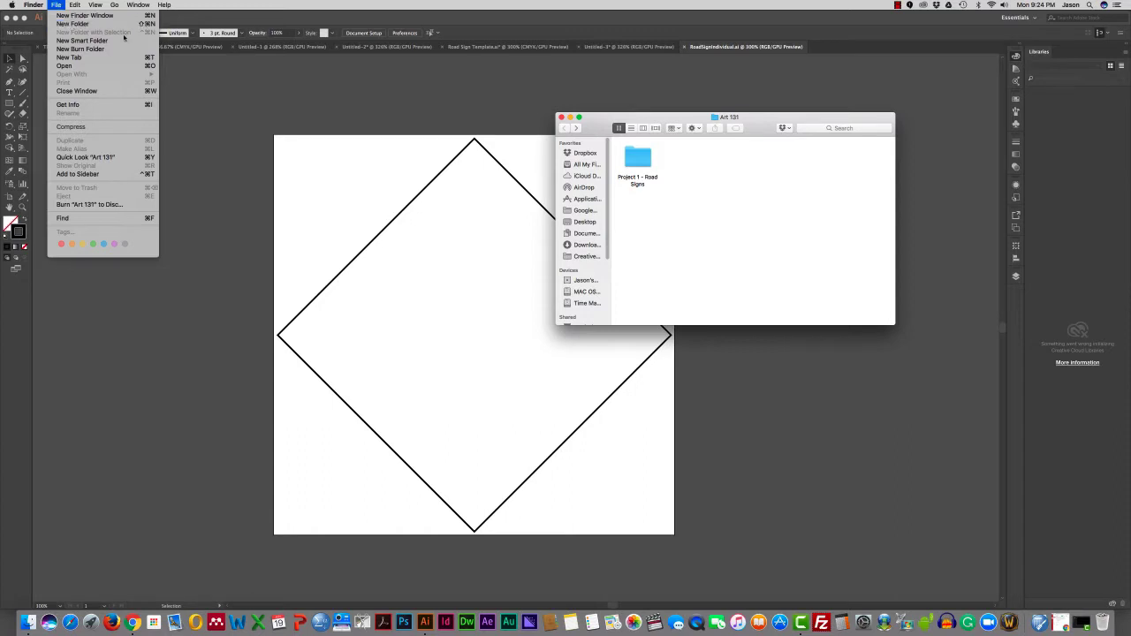
{"action": "left_click", "coordinate": [687, 186]}
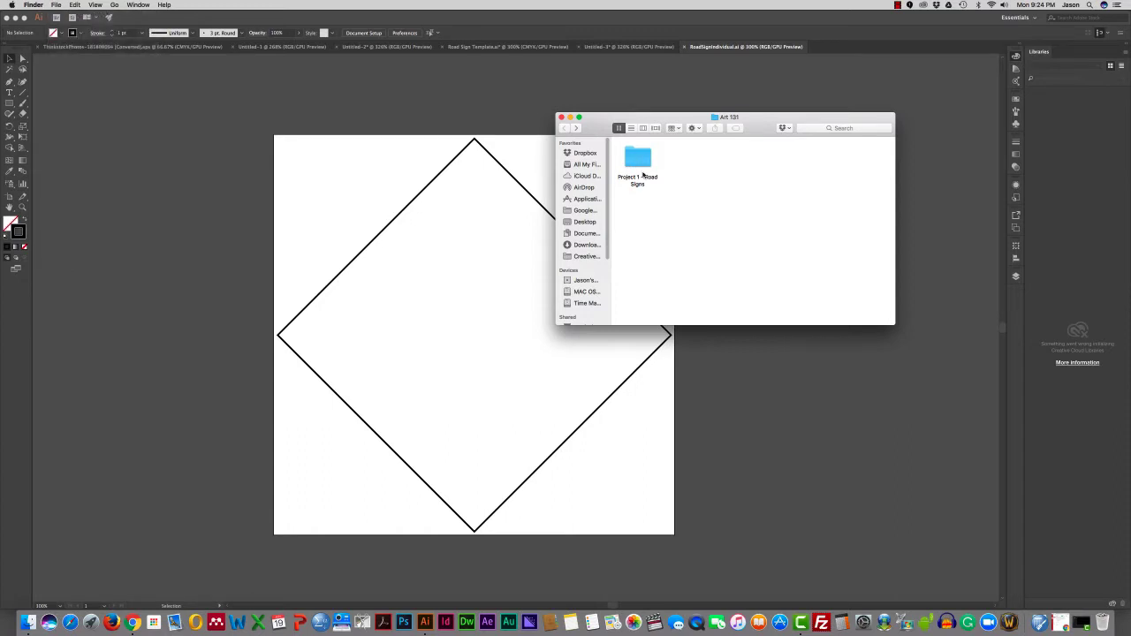
{"action": "double_click", "coordinate": [638, 160]}
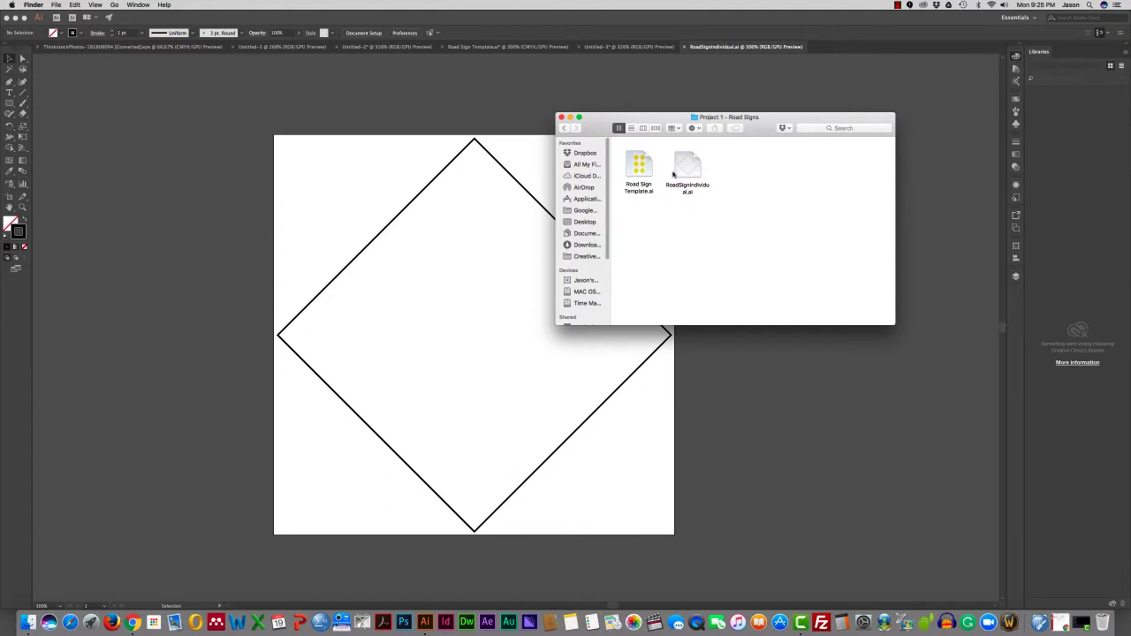
{"action": "left_click", "coordinate": [561, 118]}
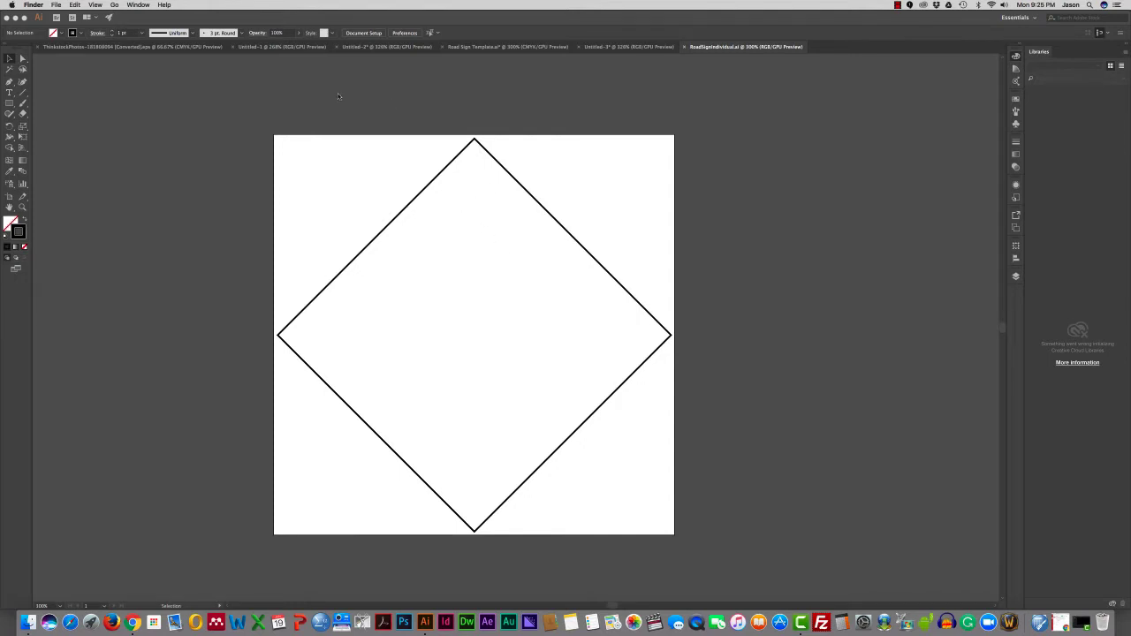
Inspect the circular emblem artwork in the ThinkstockPhotos document by selecting it, and return to RoadSignIndividual.ai.
{"action": "left_click", "coordinate": [128, 48]}
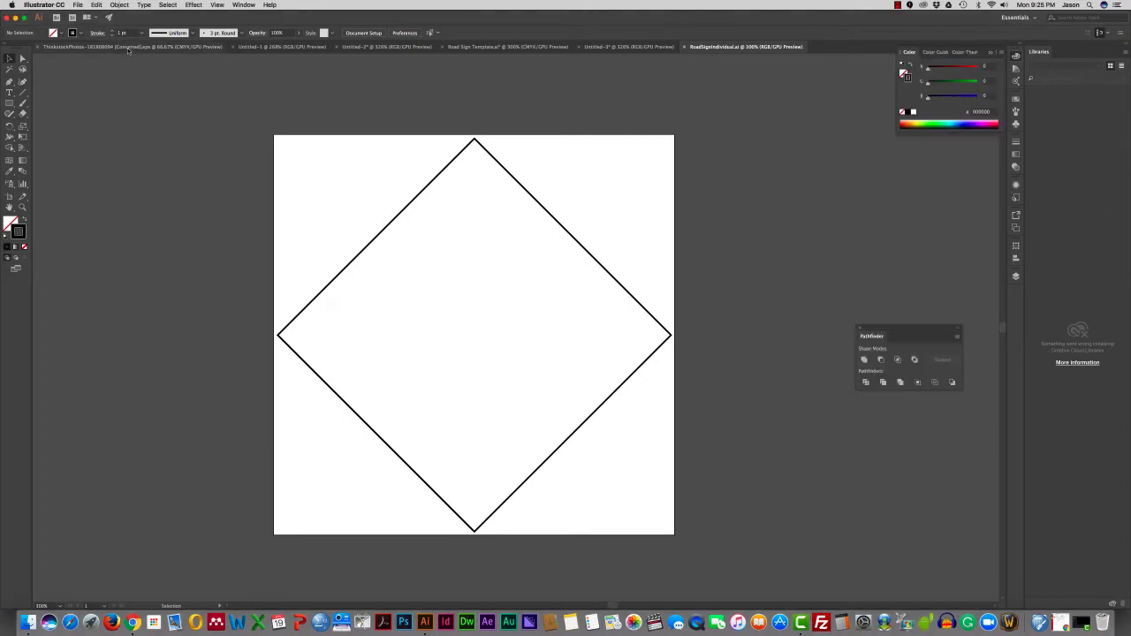
{"action": "left_click", "coordinate": [128, 48]}
{"action": "left_click_drag", "start_coordinate": [257, 68], "coordinate": [487, 274]}
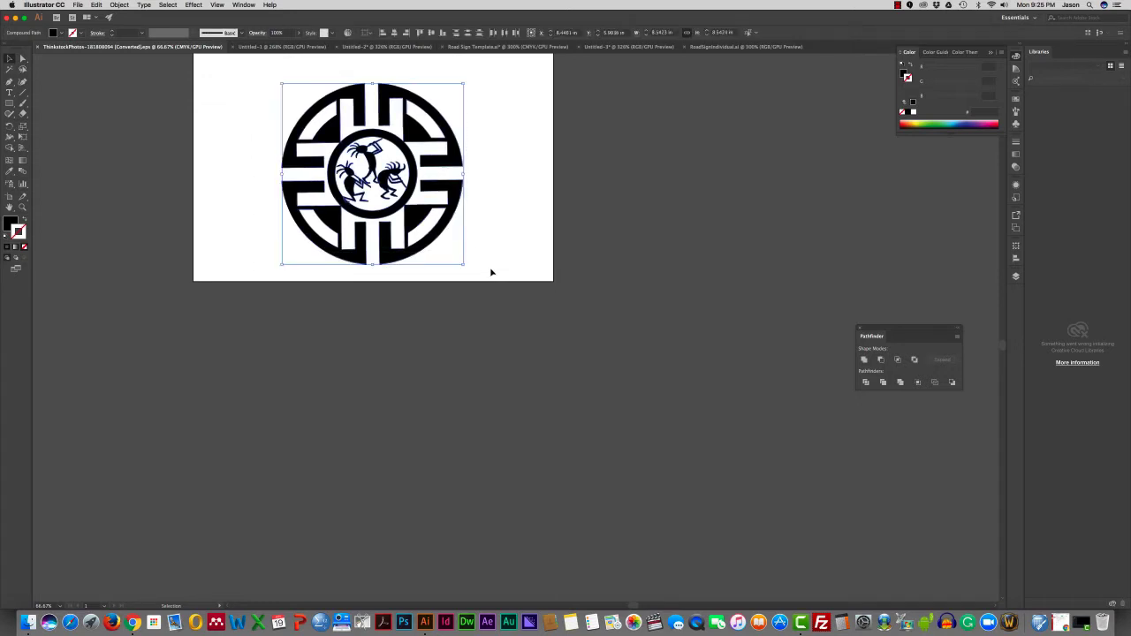
{"action": "key", "text": "a"}
{"action": "left_click", "coordinate": [492, 244]}
{"action": "left_click", "coordinate": [729, 46]}
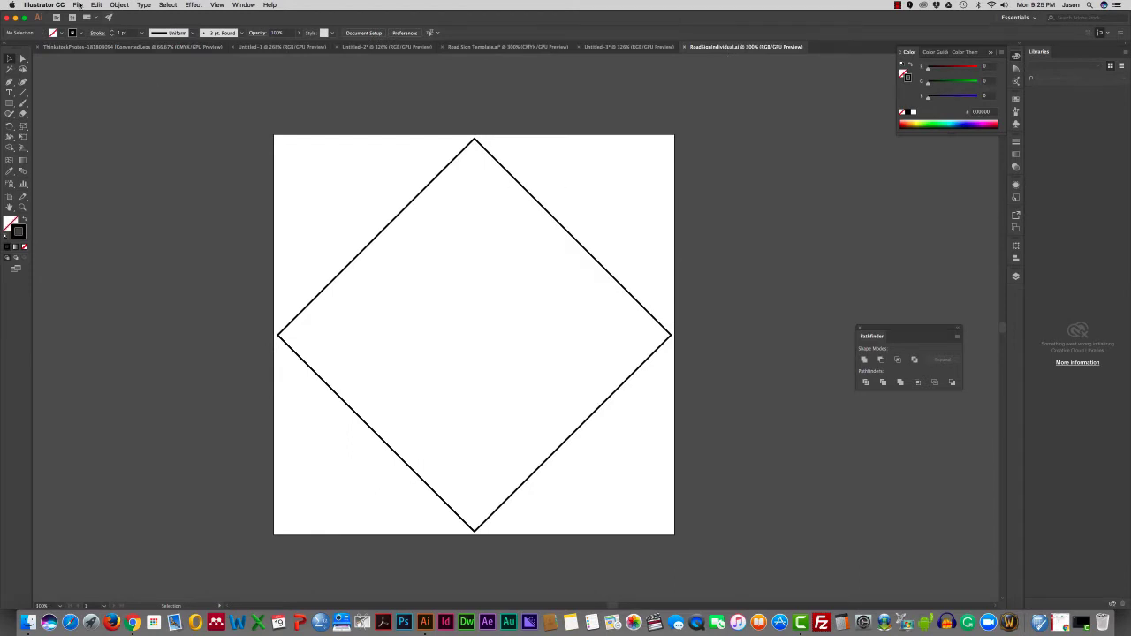
{"action": "left_click", "coordinate": [79, 6]}
{"action": "left_click", "coordinate": [91, 79]}
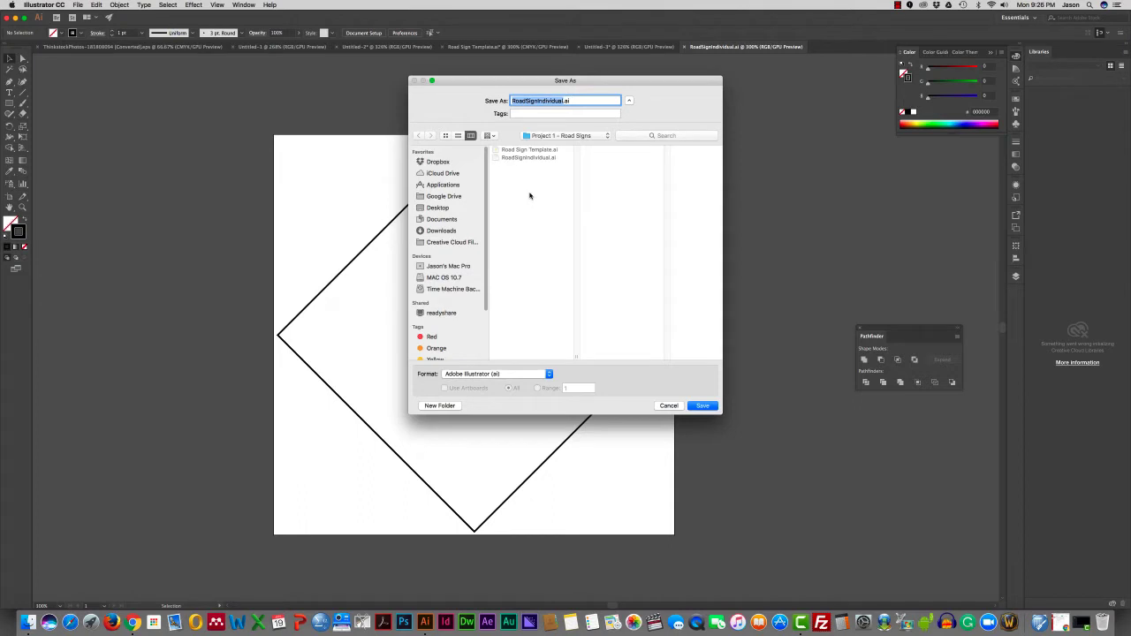
{"action": "type", "text": "indian village"}
{"action": "left_click", "coordinate": [699, 408]}
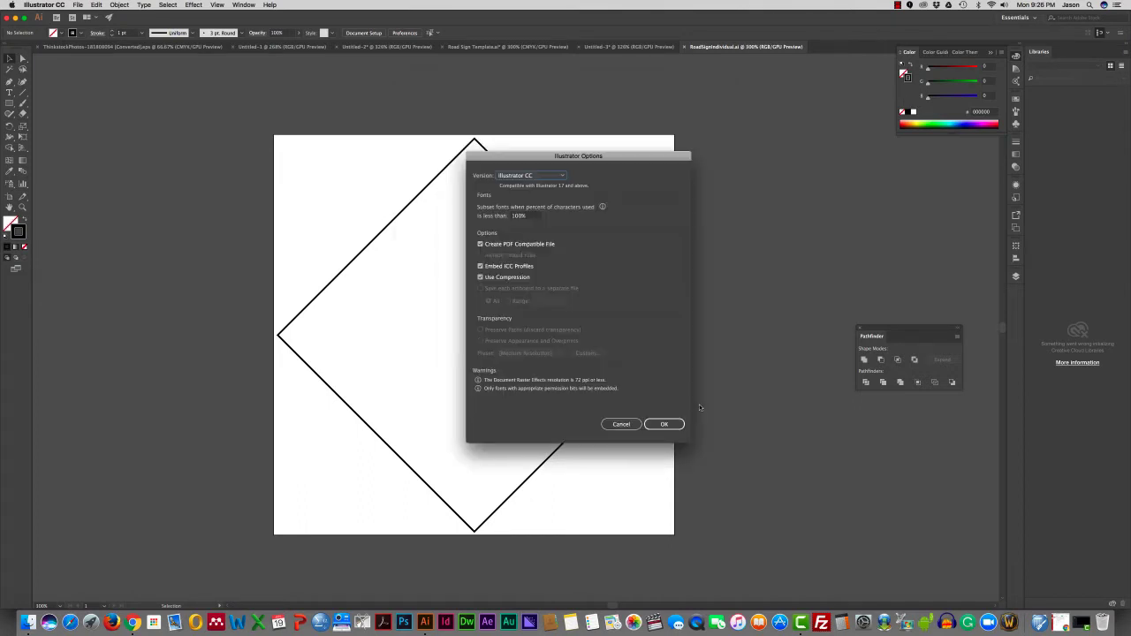
{"action": "left_click", "coordinate": [665, 425]}
{"action": "left_click", "coordinate": [630, 425]}
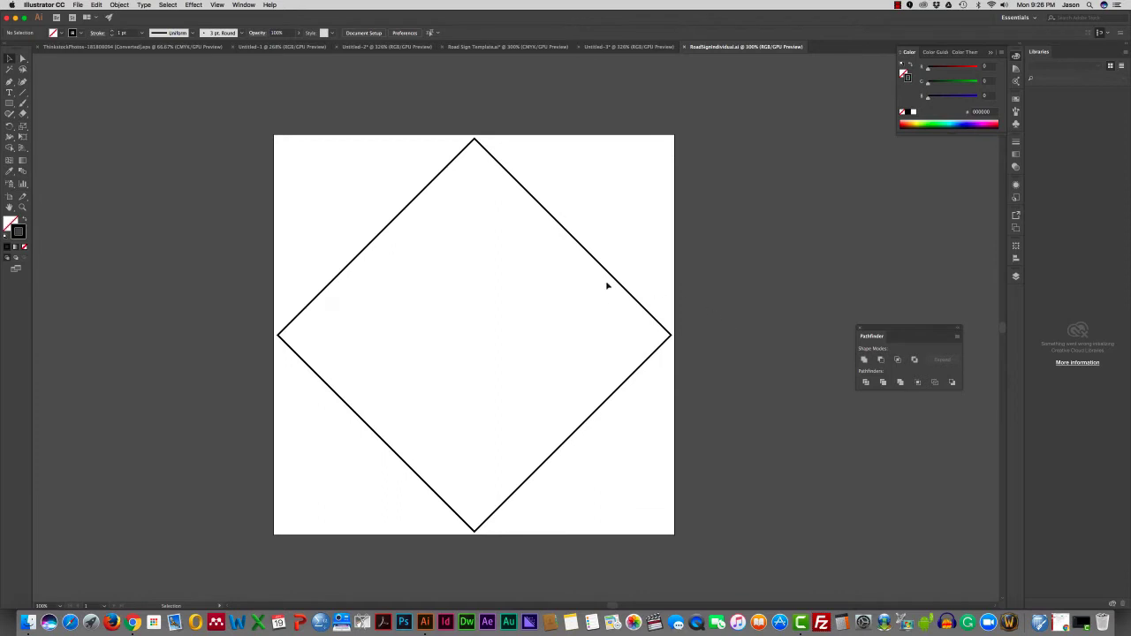
{"action": "left_click", "coordinate": [78, 4]}
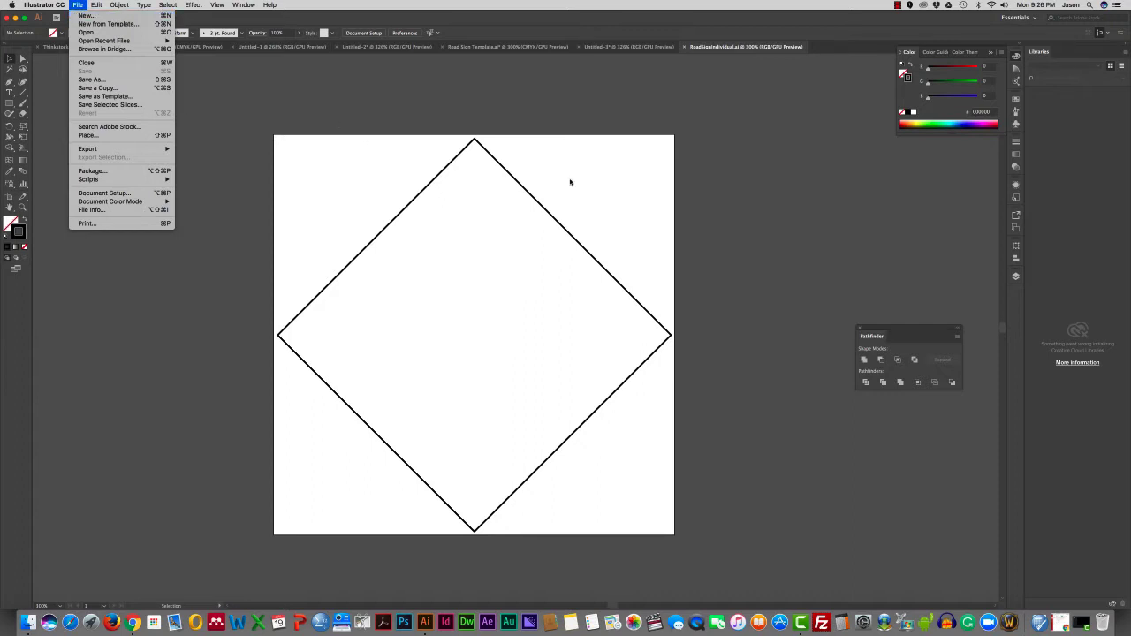
{"action": "left_click", "coordinate": [796, 188]}
Display the document's artboard list and make five copies of Artboard 1, including its diamond outline.
{"action": "left_click", "coordinate": [244, 5]}
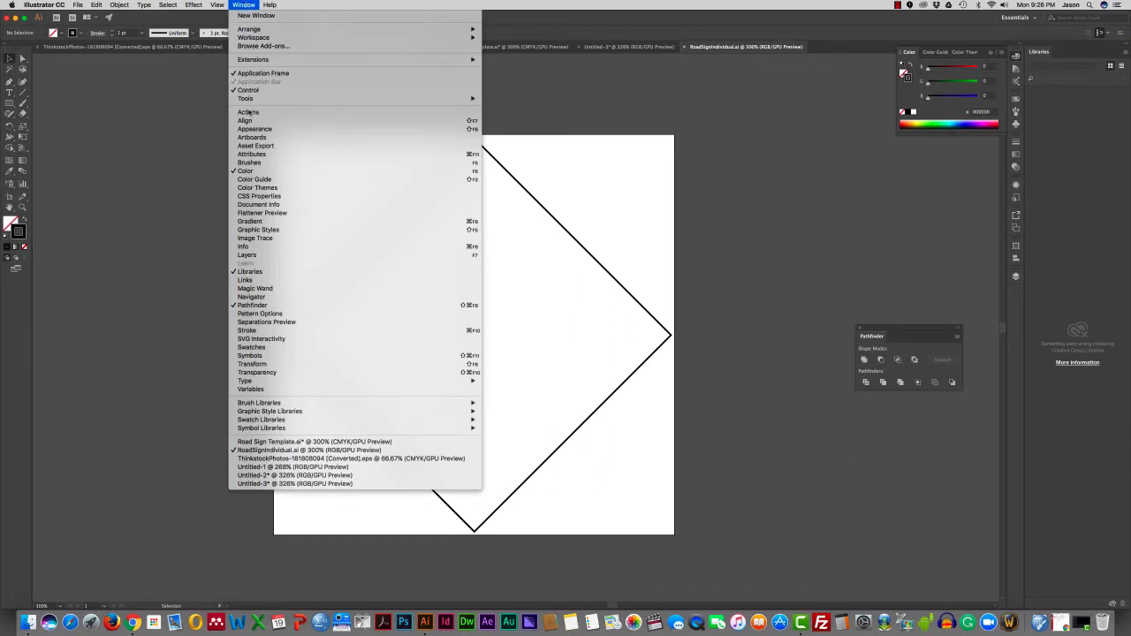
{"action": "left_click", "coordinate": [252, 138]}
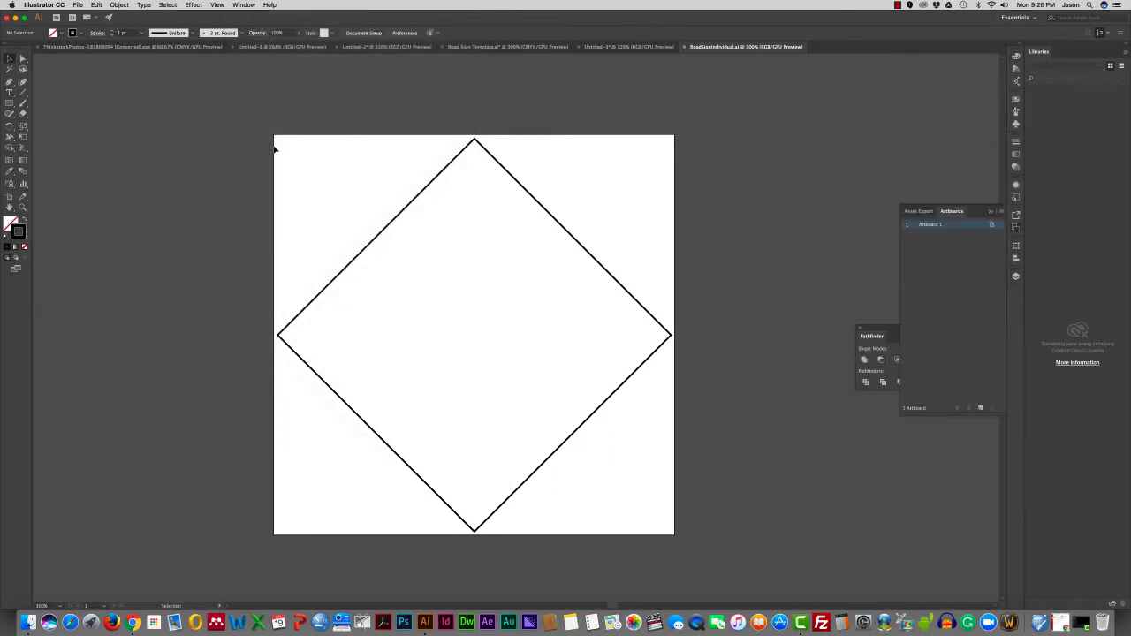
{"action": "double_click", "coordinate": [954, 229]}
{"action": "left_click", "coordinate": [979, 406]}
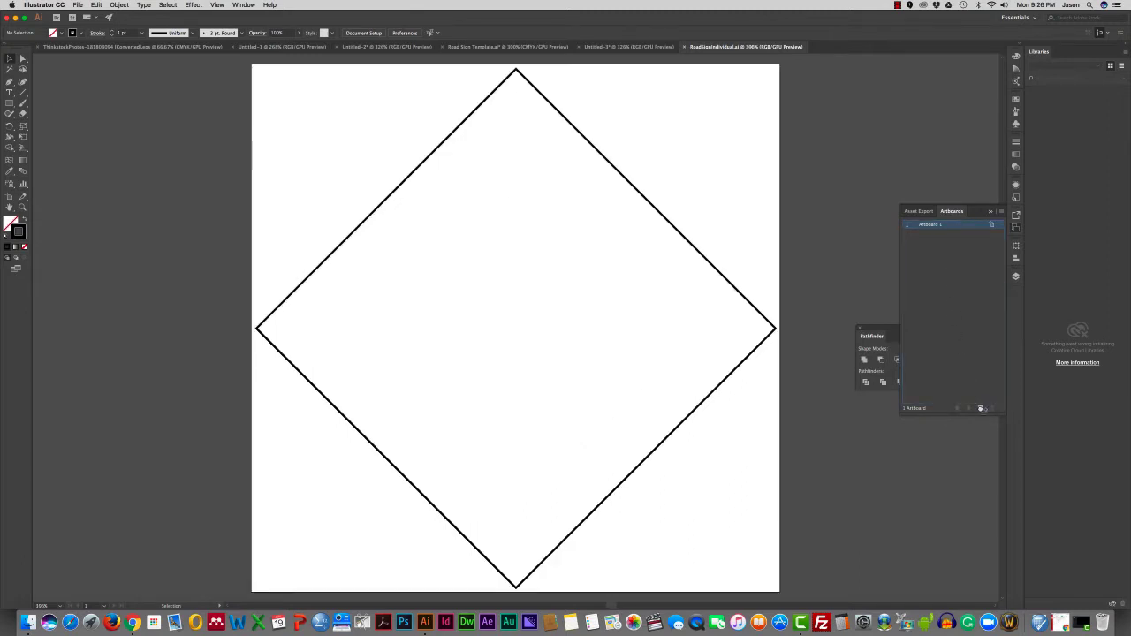
{"action": "double_click", "coordinate": [936, 233]}
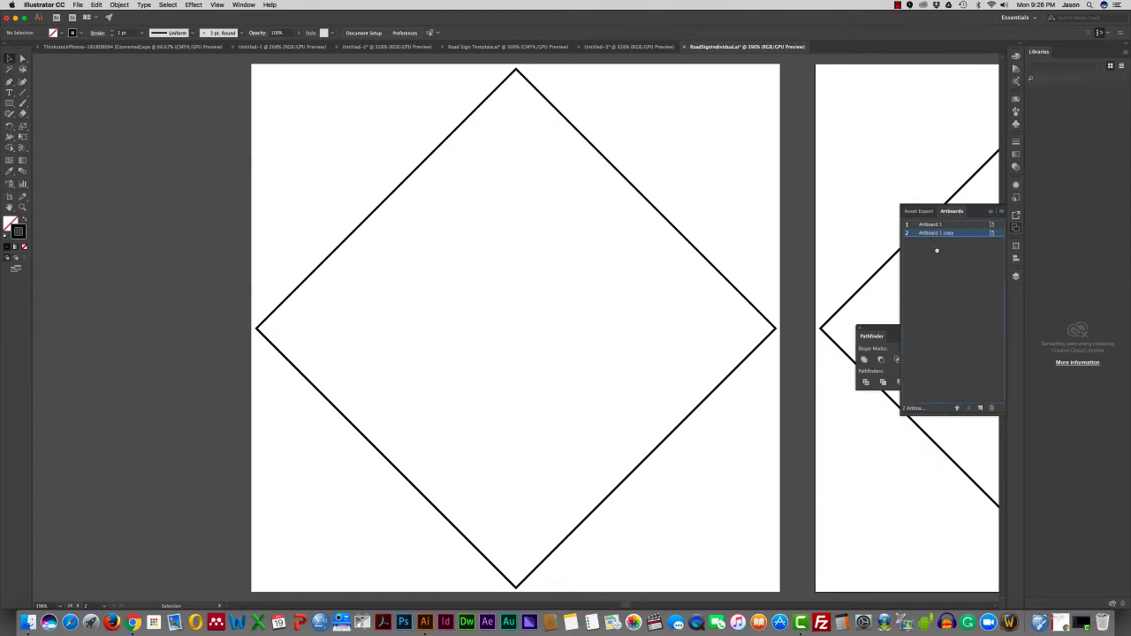
{"action": "left_click", "coordinate": [980, 408]}
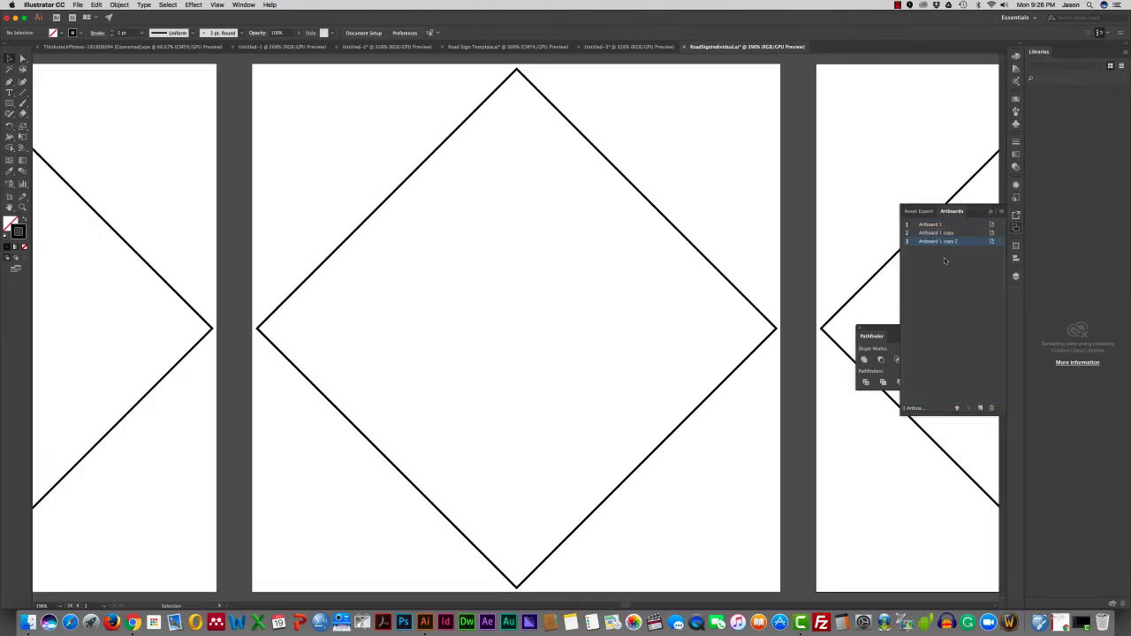
{"action": "double_click", "coordinate": [932, 242]}
{"action": "left_click", "coordinate": [980, 409]}
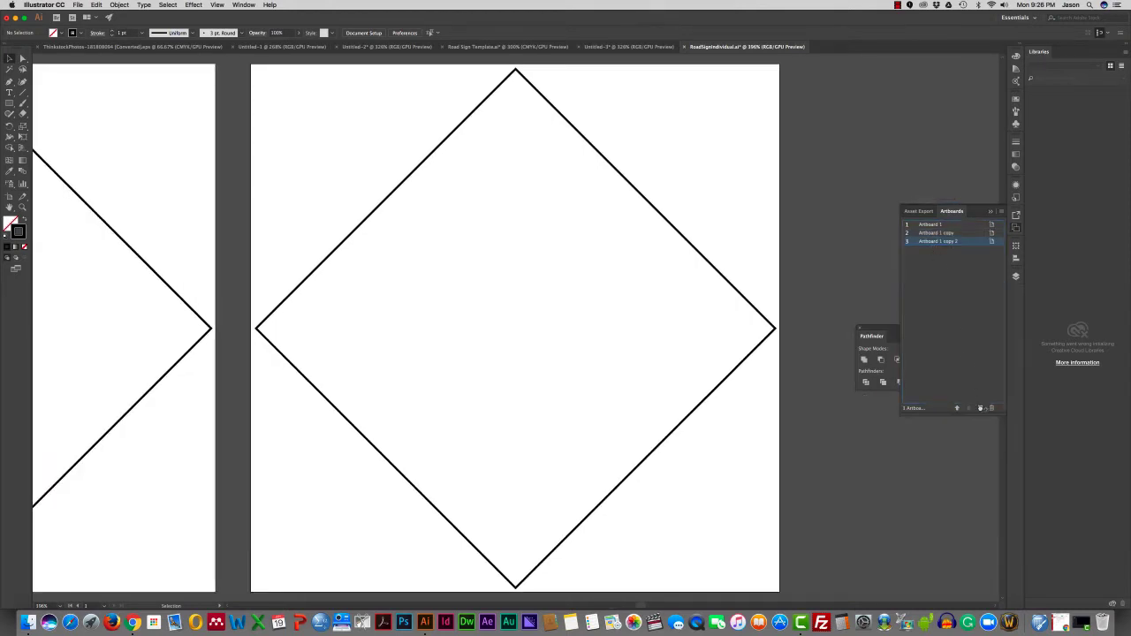
{"action": "double_click", "coordinate": [930, 252]}
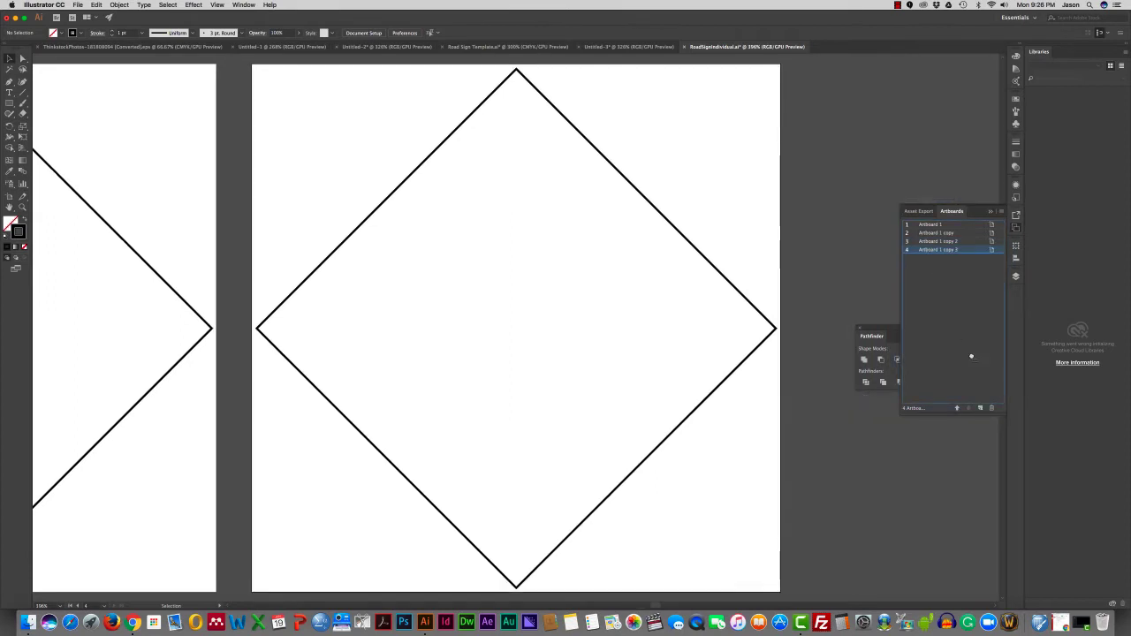
{"action": "left_click", "coordinate": [979, 408]}
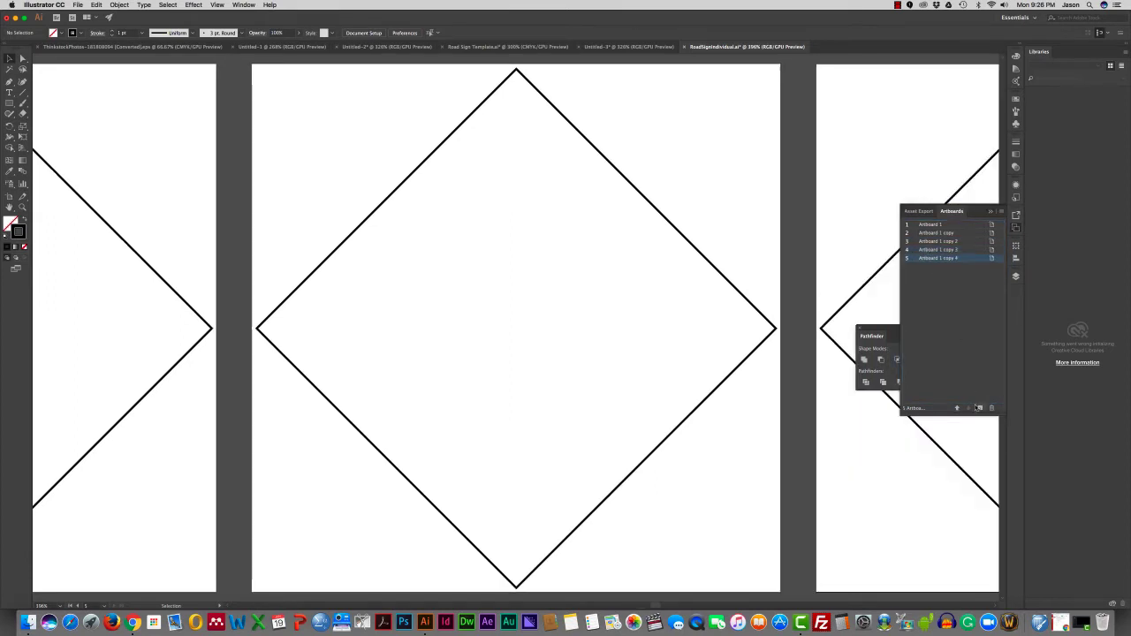
{"action": "double_click", "coordinate": [933, 258]}
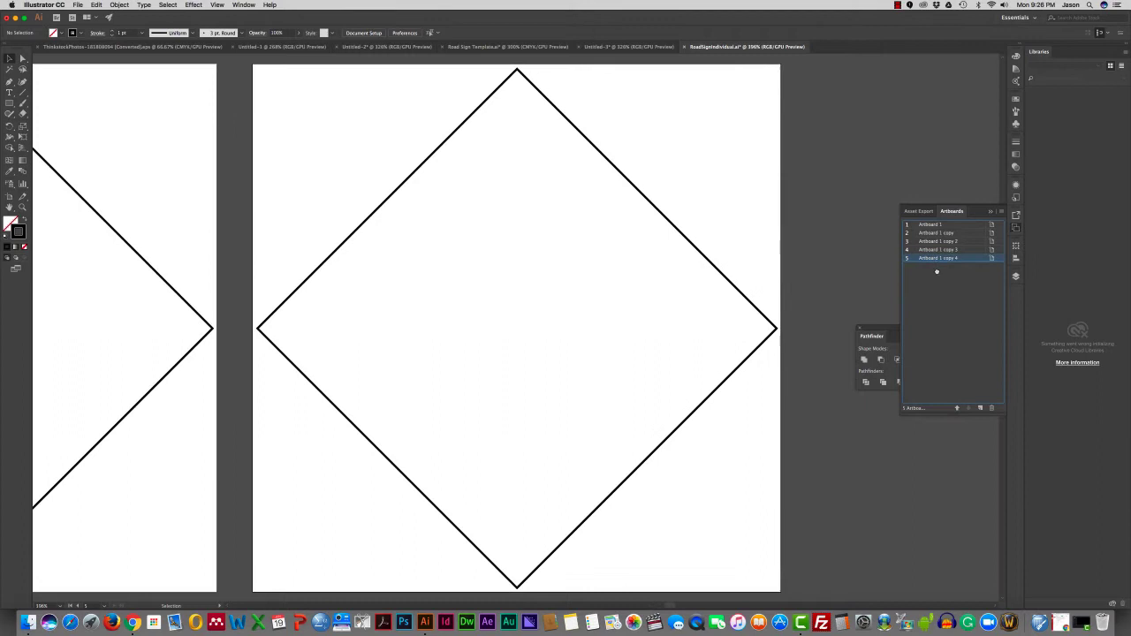
{"action": "left_click", "coordinate": [979, 409]}
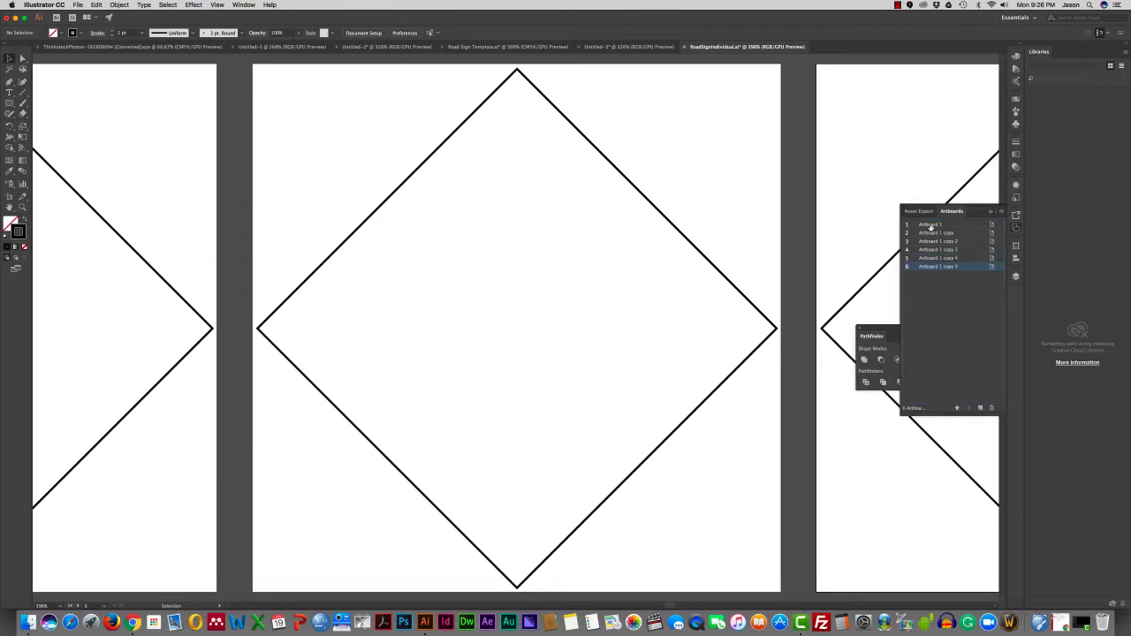
Rename Artboard 1 as Indian Village and bring that artboard into view.
{"action": "double_click", "coordinate": [932, 224]}
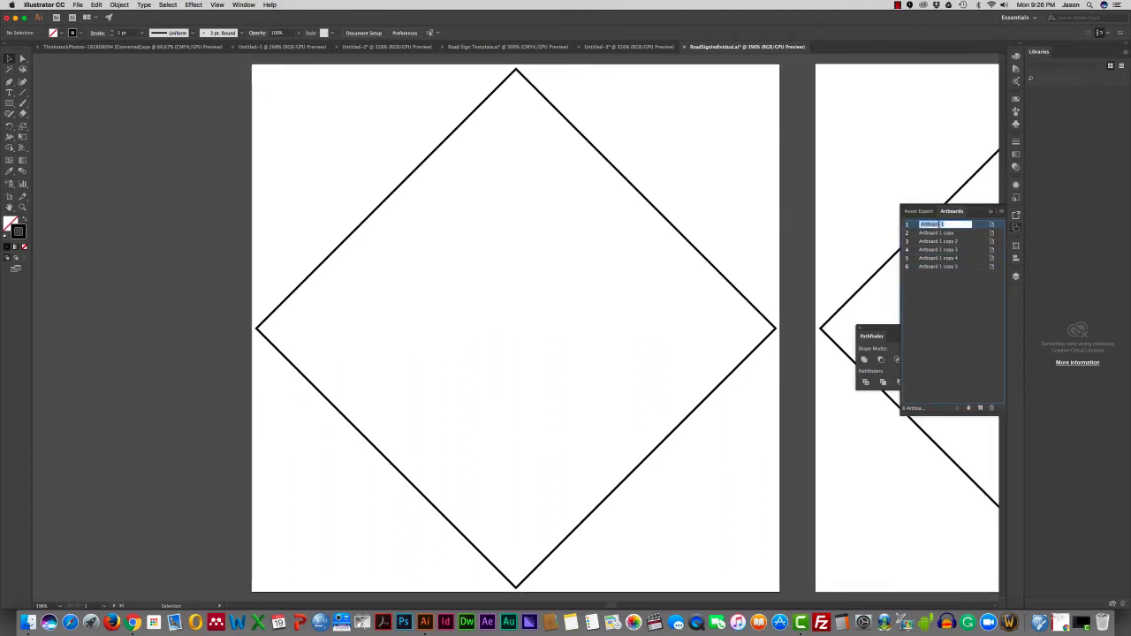
{"action": "type", "text": "W"}
{"action": "type", "text": "ndian Village"}
{"action": "key", "text": "Return"}
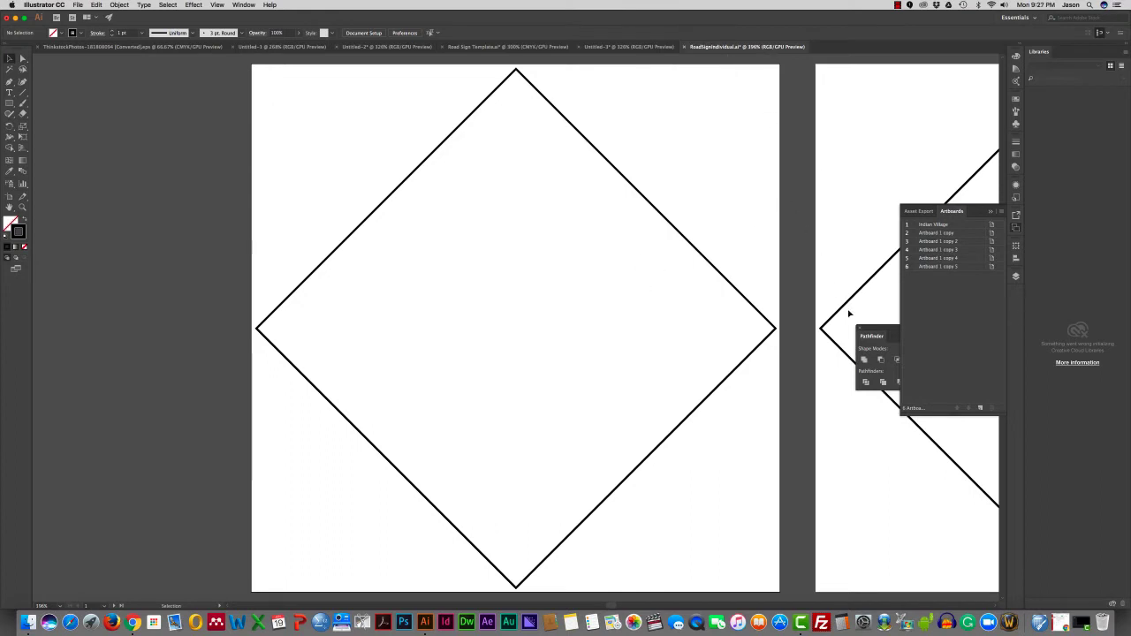
{"action": "left_click", "coordinate": [933, 227]}
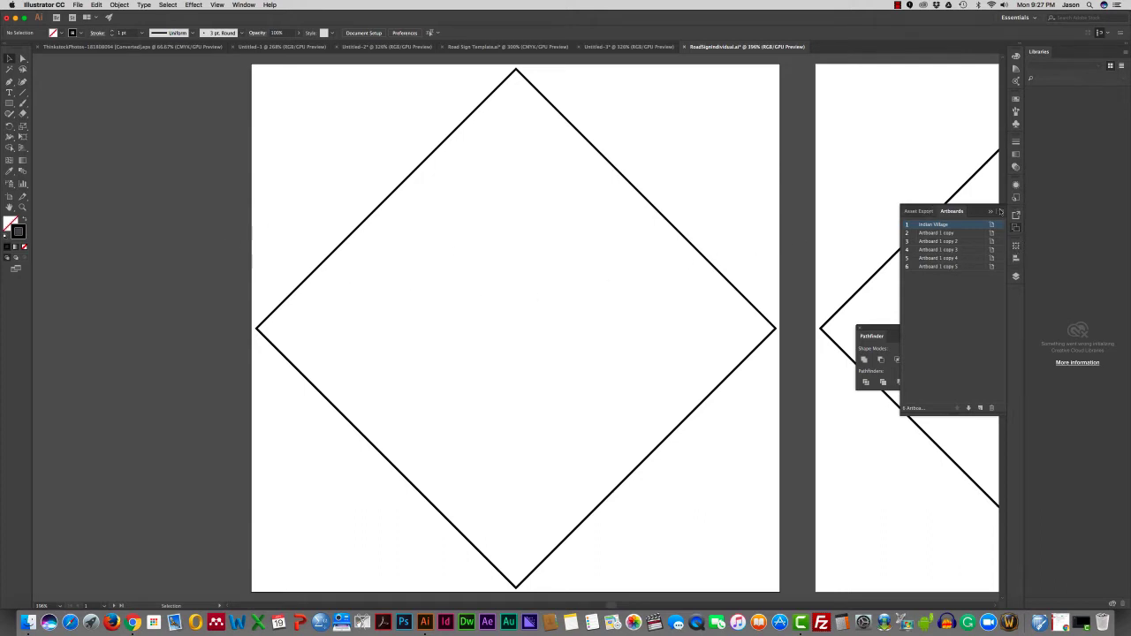
{"action": "double_click", "coordinate": [933, 228]}
Show the layers, expand Layer 1 and lock its topmost rectangle.
{"action": "left_click", "coordinate": [1015, 276]}
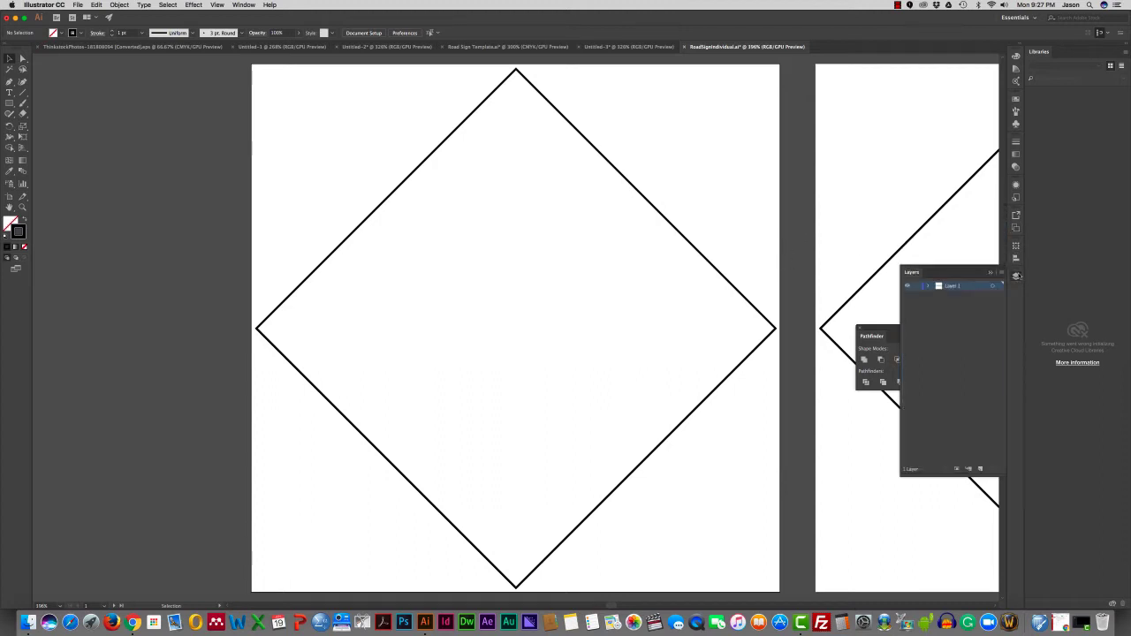
{"action": "left_click", "coordinate": [927, 287]}
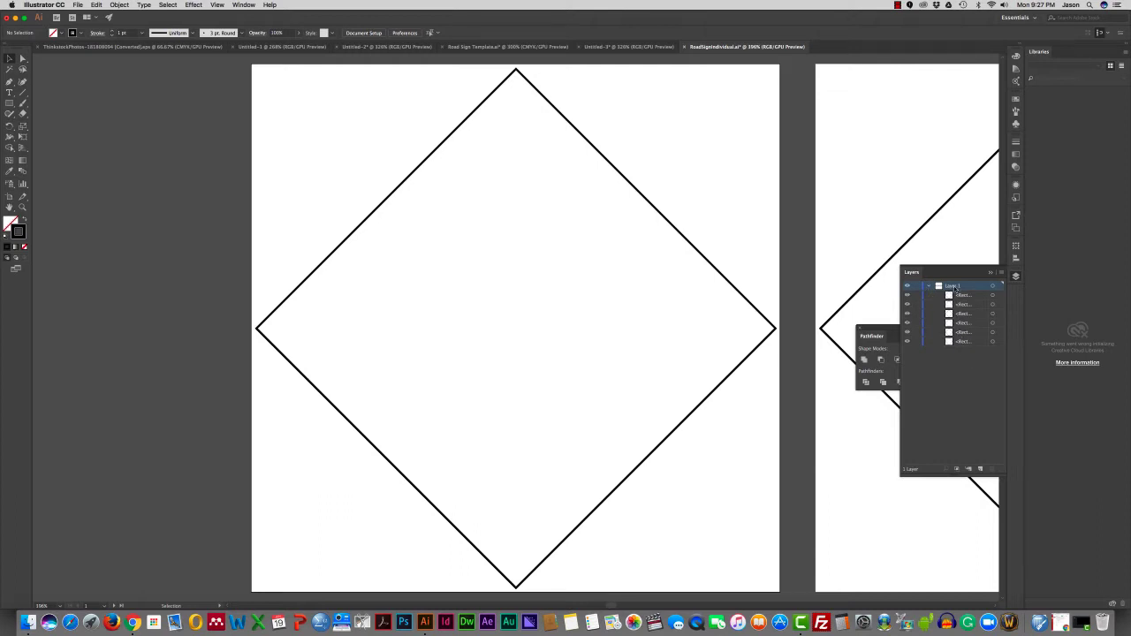
{"action": "left_click", "coordinate": [930, 286]}
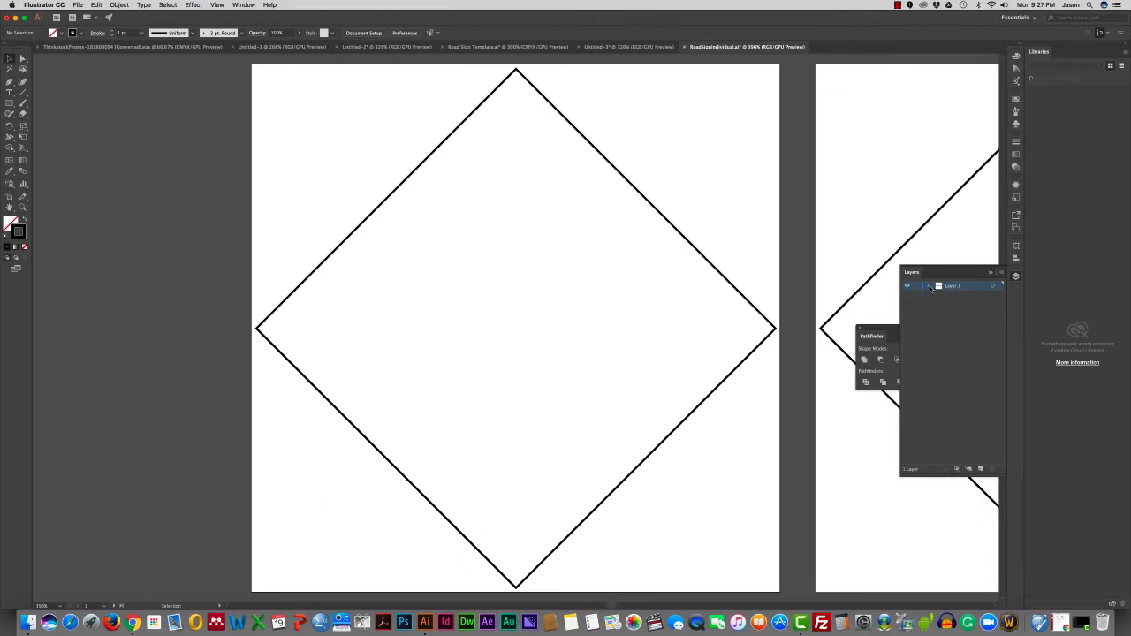
{"action": "left_click", "coordinate": [928, 286]}
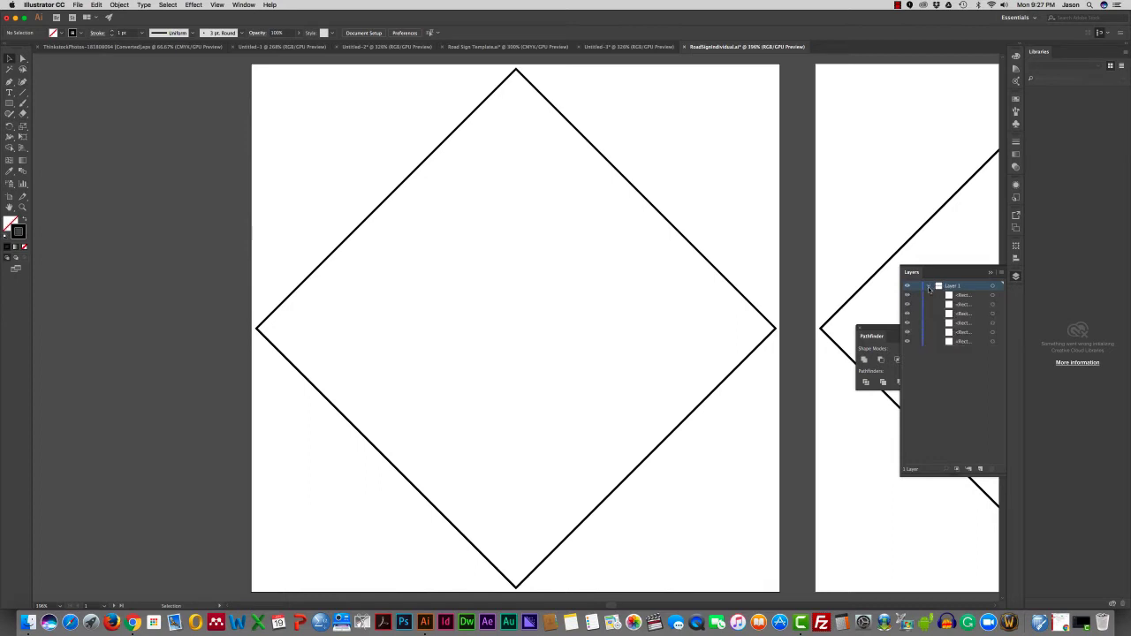
{"action": "left_click", "coordinate": [930, 287]}
{"action": "left_click", "coordinate": [930, 287]}
Save the document as RoadSignIndividual2.ai in the Project 1 - Road Signs folder, keeping the default Illustrator options.
{"action": "left_click", "coordinate": [78, 4]}
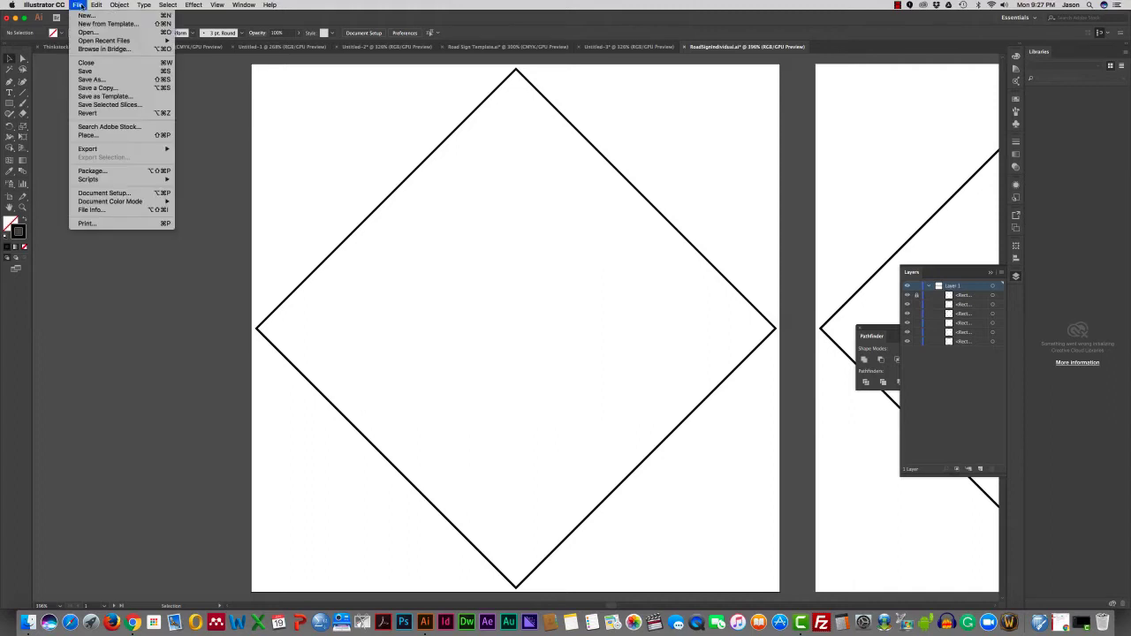
{"action": "left_click", "coordinate": [87, 71]}
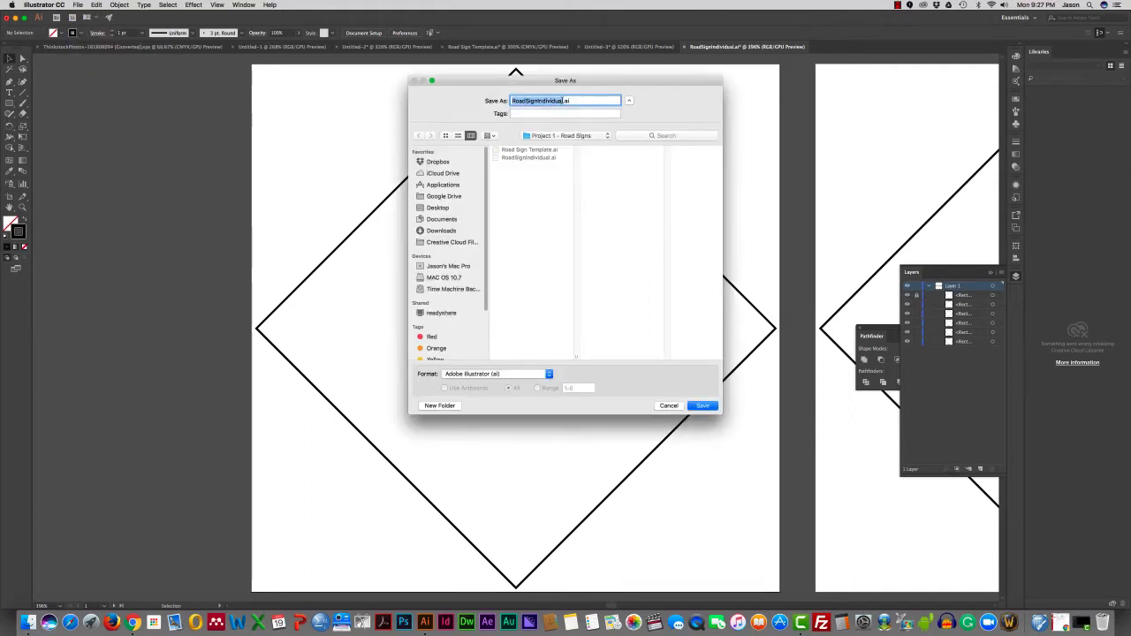
{"action": "left_click", "coordinate": [567, 101]}
{"action": "type", "text": "2"}
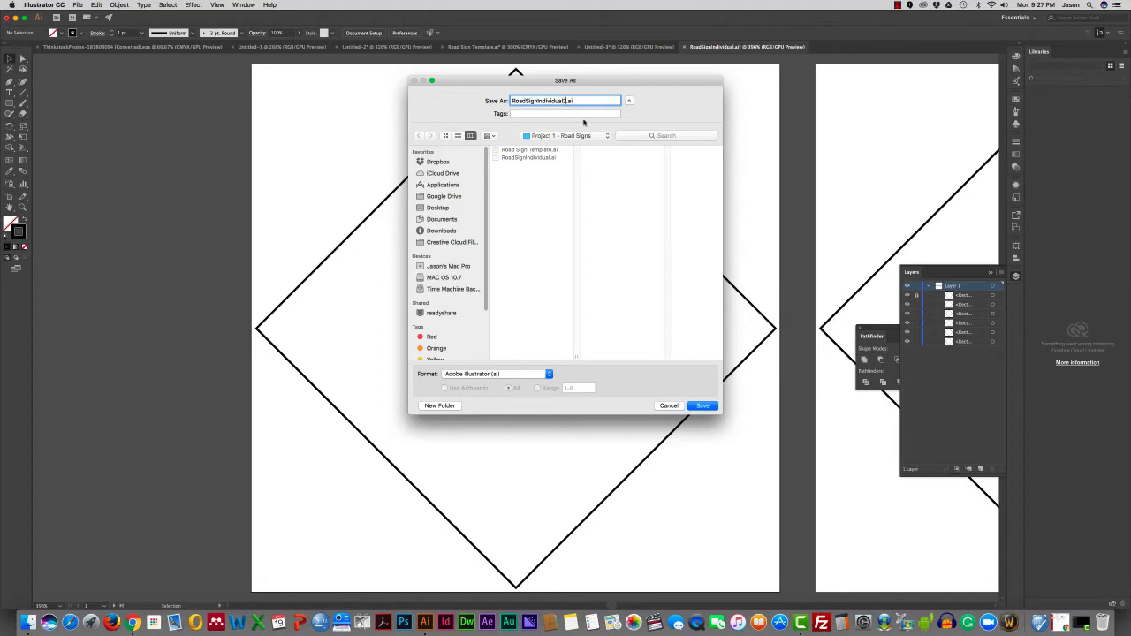
{"action": "left_click", "coordinate": [702, 407]}
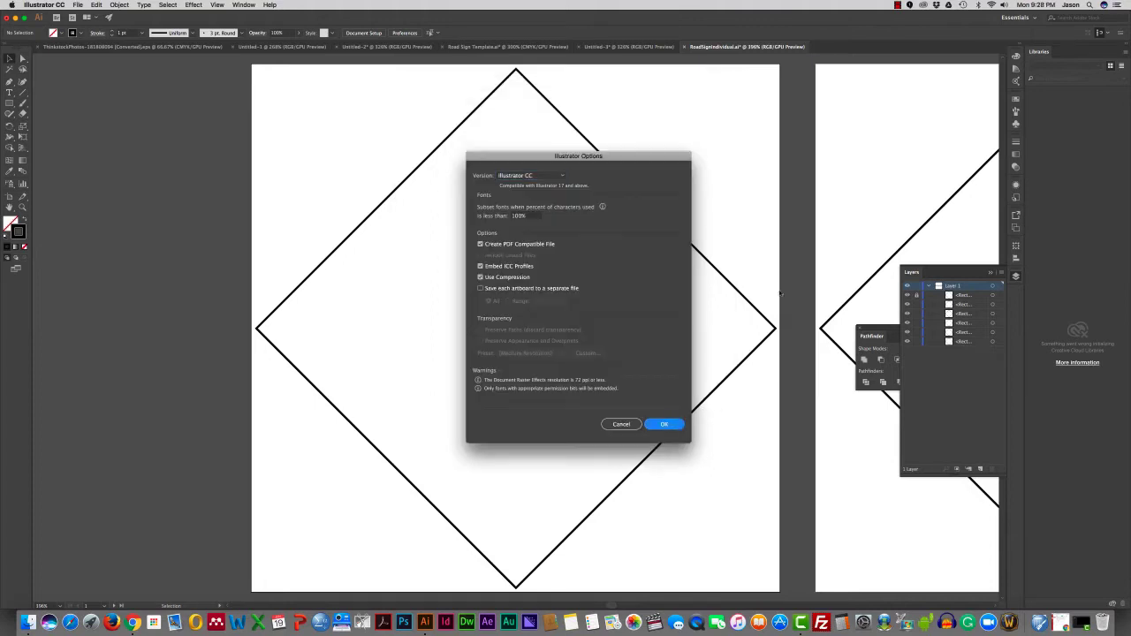
{"action": "key", "text": "Return"}
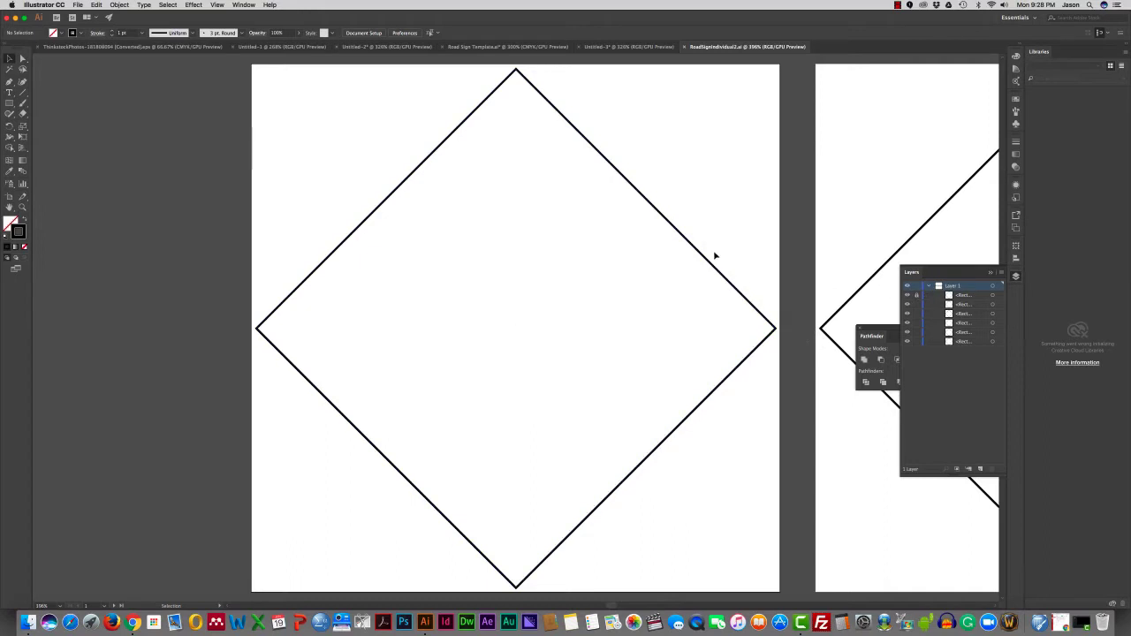
Lock the first artboard's diamond outline and paste the circular emblem artwork onto that artboard.
{"action": "left_click_drag", "start_coordinate": [711, 233], "coordinate": [622, 301]}
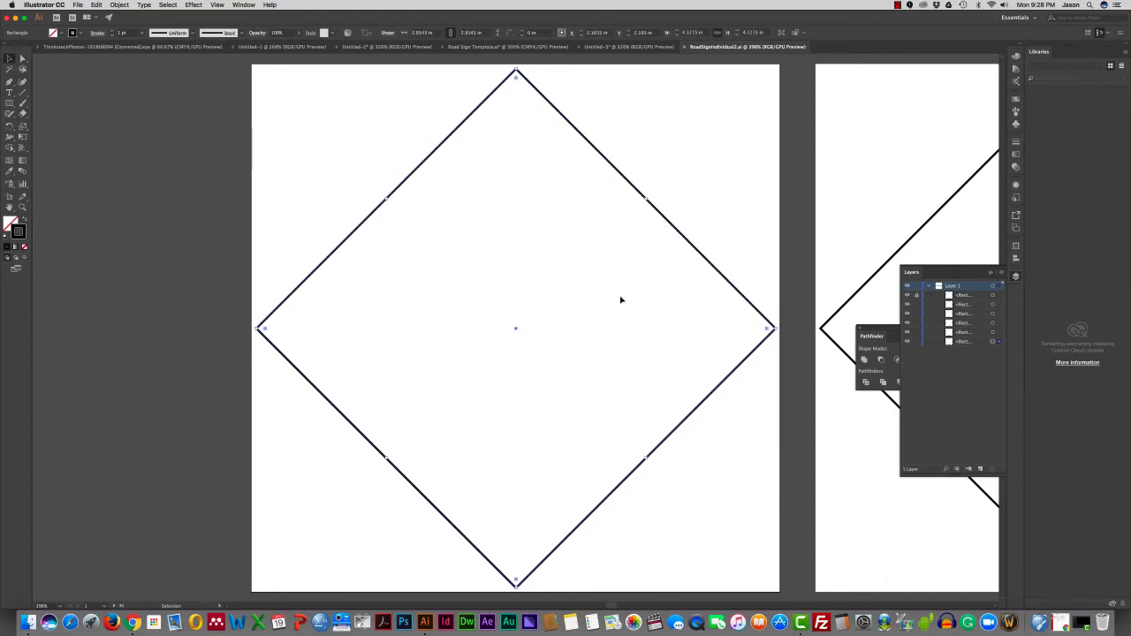
{"action": "left_click", "coordinate": [916, 342]}
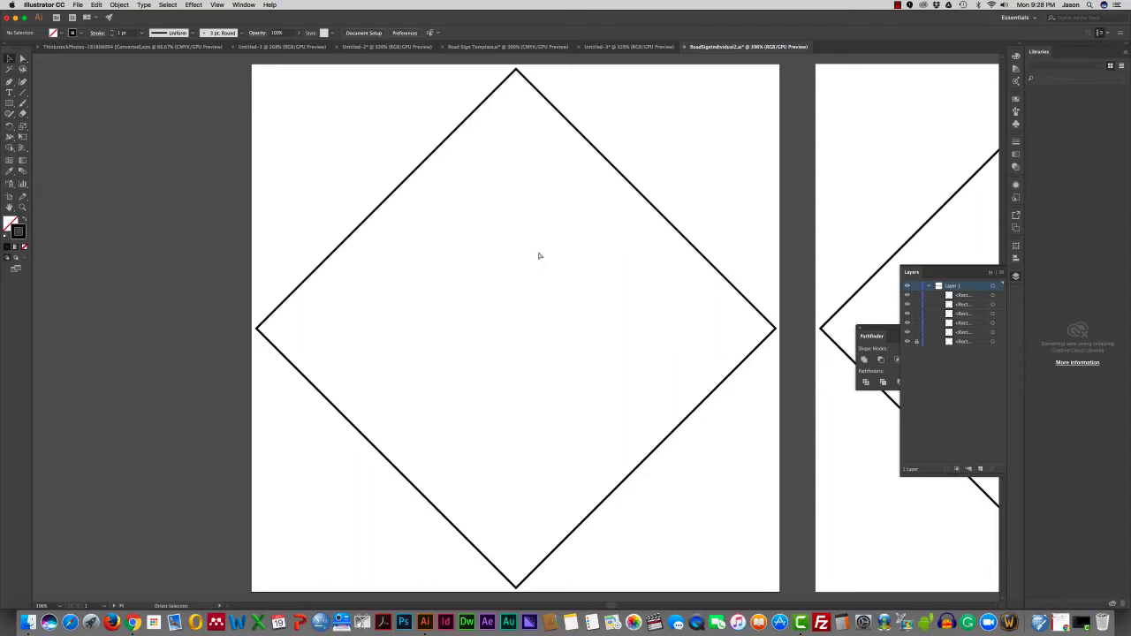
{"action": "key", "text": "super+v"}
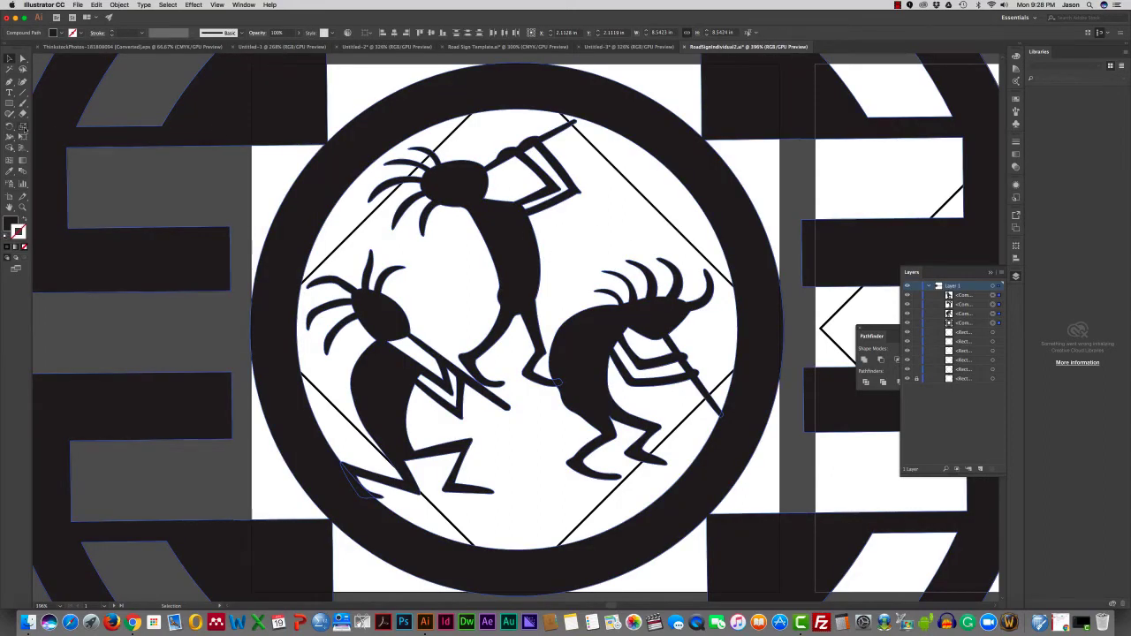
Scale the pasted emblem uniformly to 30% with the preview on, trying 25% and 35% as well, and deselect it.
{"action": "double_click", "coordinate": [23, 128]}
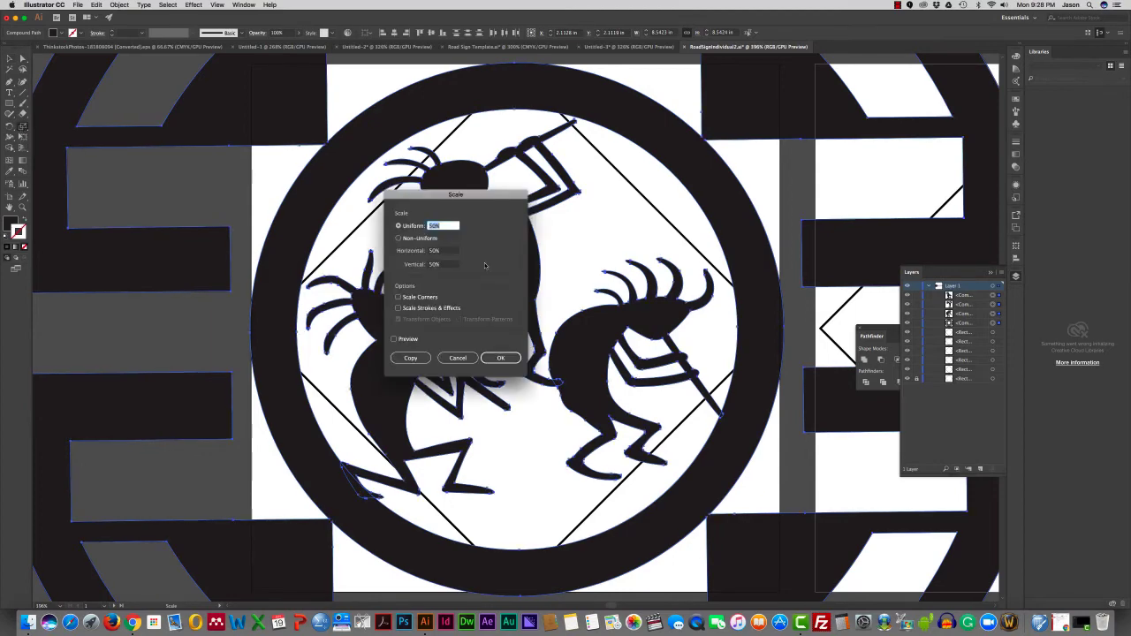
{"action": "type", "text": "25"}
{"action": "left_click", "coordinate": [393, 338]}
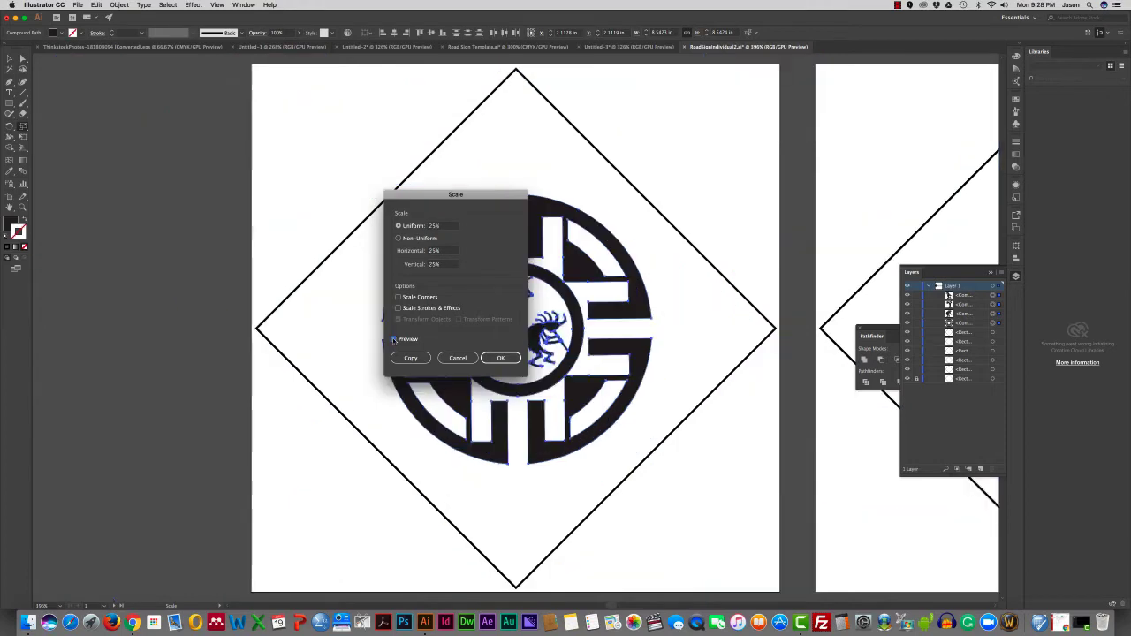
{"action": "double_click", "coordinate": [427, 226]}
{"action": "type", "text": "30"}
{"action": "left_click", "coordinate": [447, 251]}
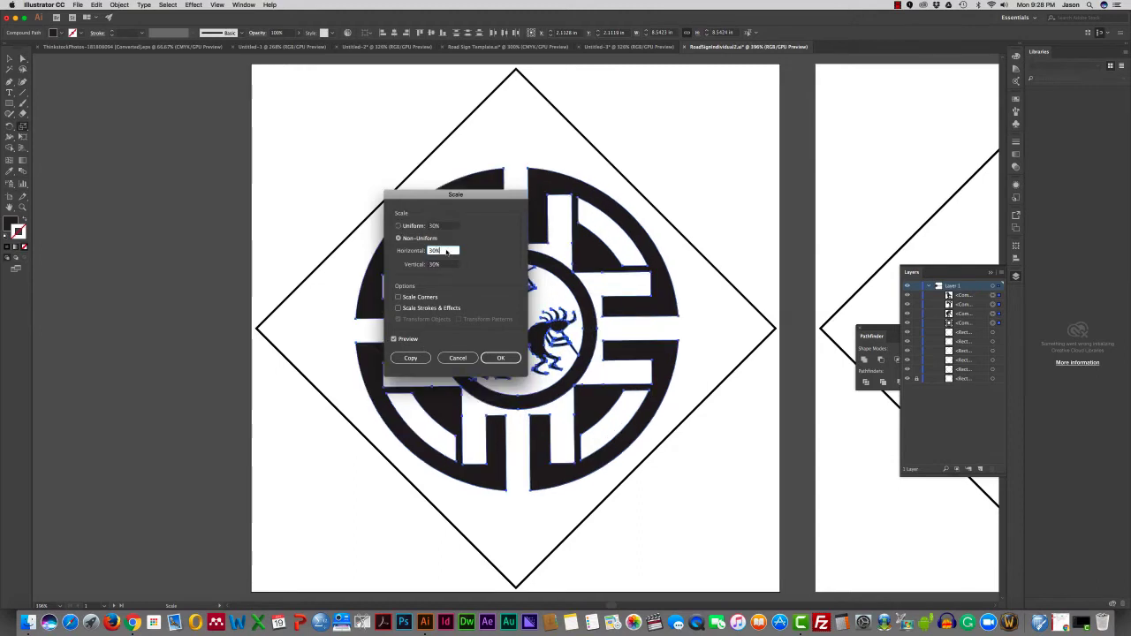
{"action": "left_click", "coordinate": [445, 226]}
{"action": "left_click_drag", "start_coordinate": [446, 226], "coordinate": [428, 226]}
{"action": "left_click", "coordinate": [442, 250]}
{"action": "left_click", "coordinate": [443, 226]}
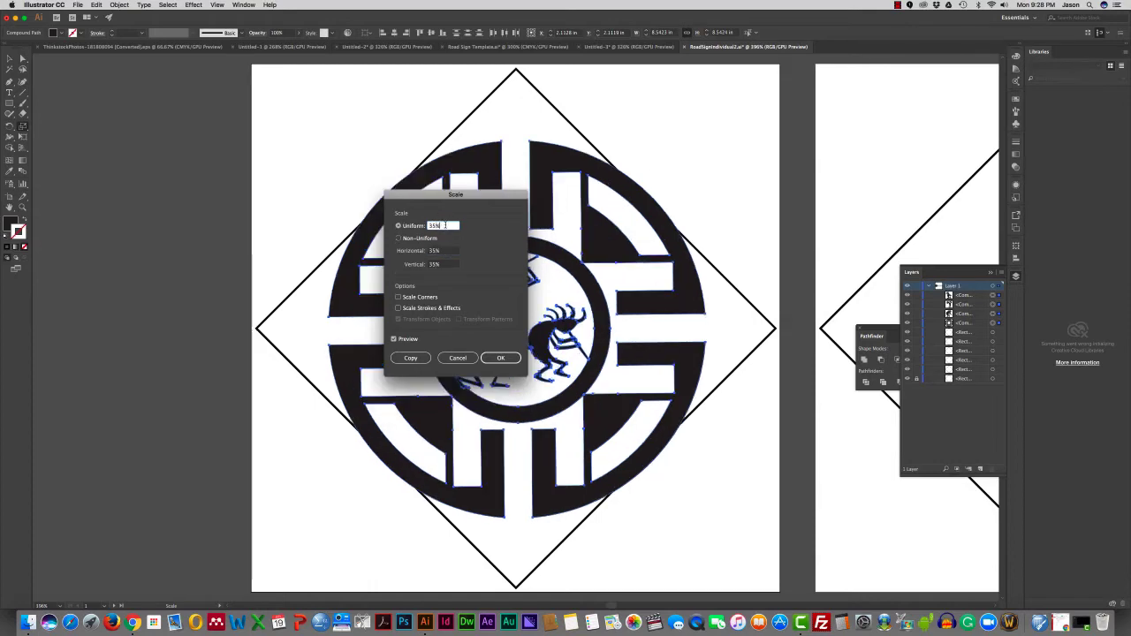
{"action": "type", "text": "30"}
{"action": "left_click", "coordinate": [451, 250]}
{"action": "left_click", "coordinate": [500, 358]}
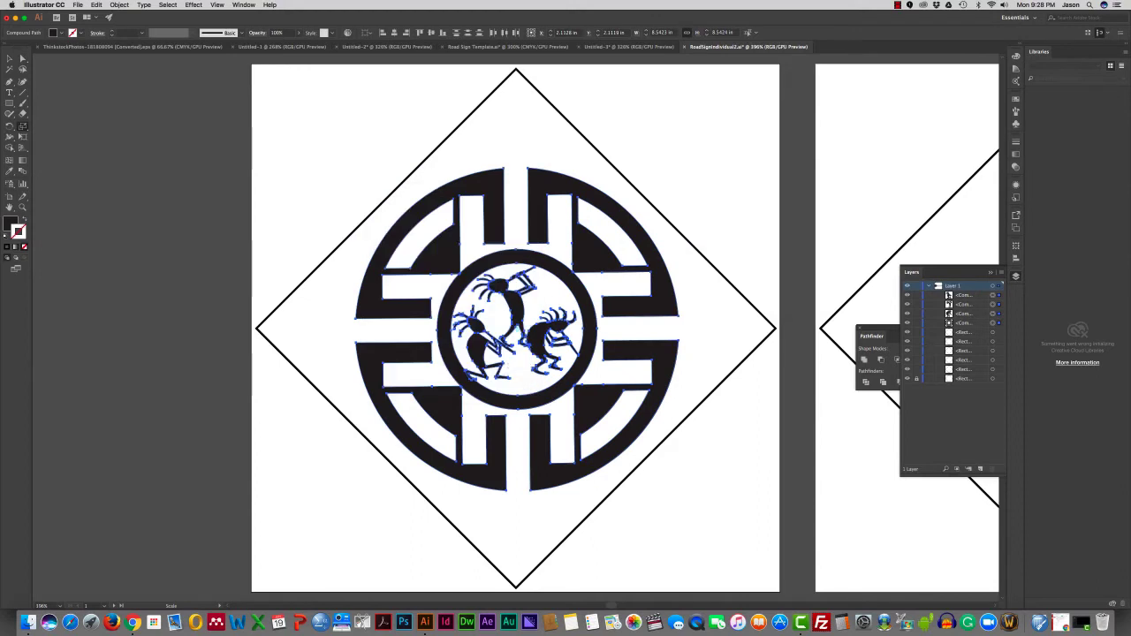
{"action": "left_click", "coordinate": [9, 59]}
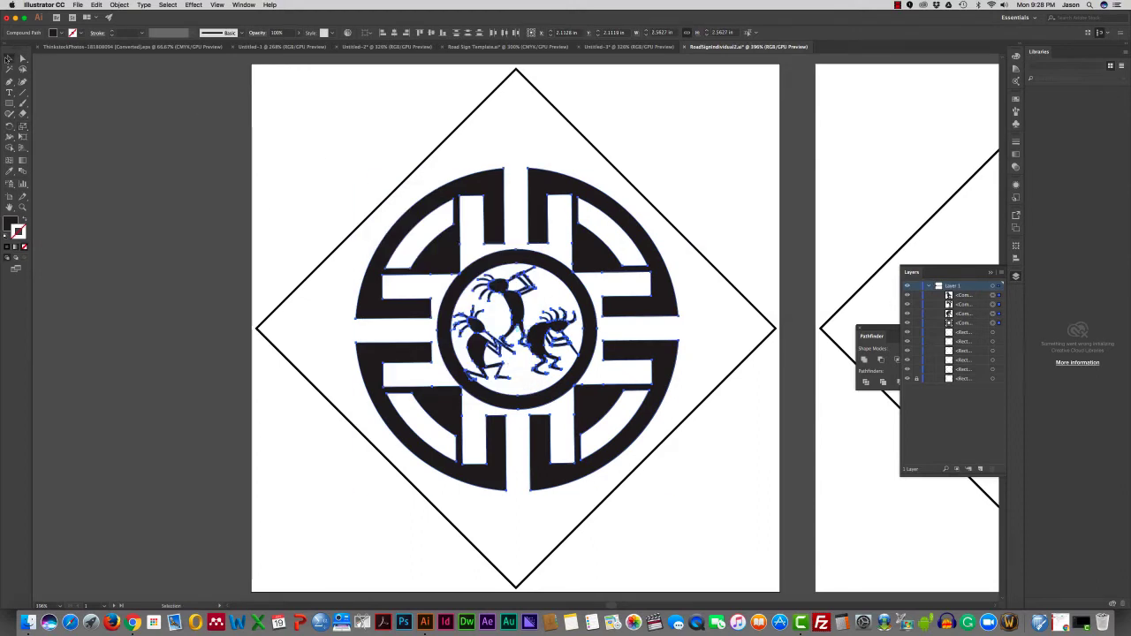
{"action": "left_click", "coordinate": [624, 144]}
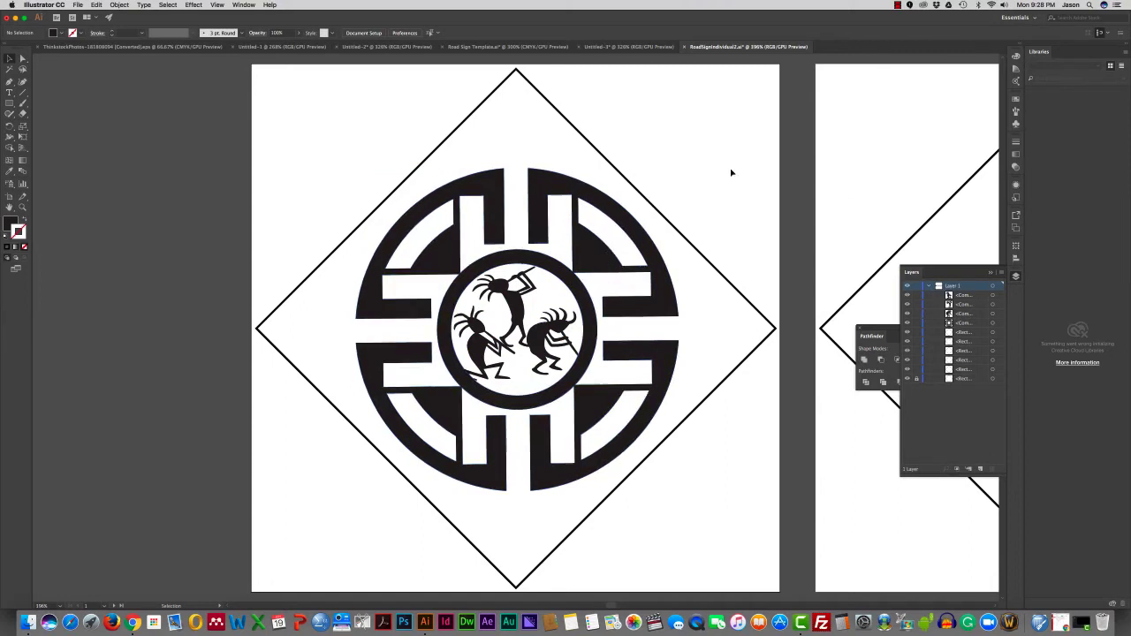
Close the Untitled-3 document without saving its changes.
{"action": "left_click", "coordinate": [625, 47]}
{"action": "left_click", "coordinate": [580, 46]}
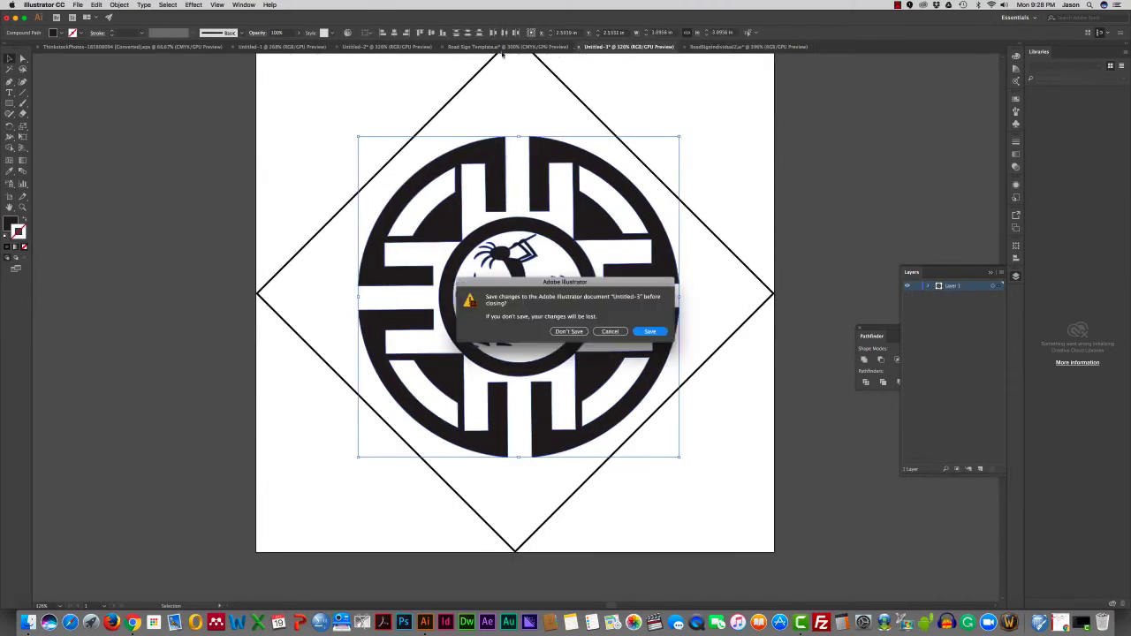
{"action": "left_click", "coordinate": [569, 332]}
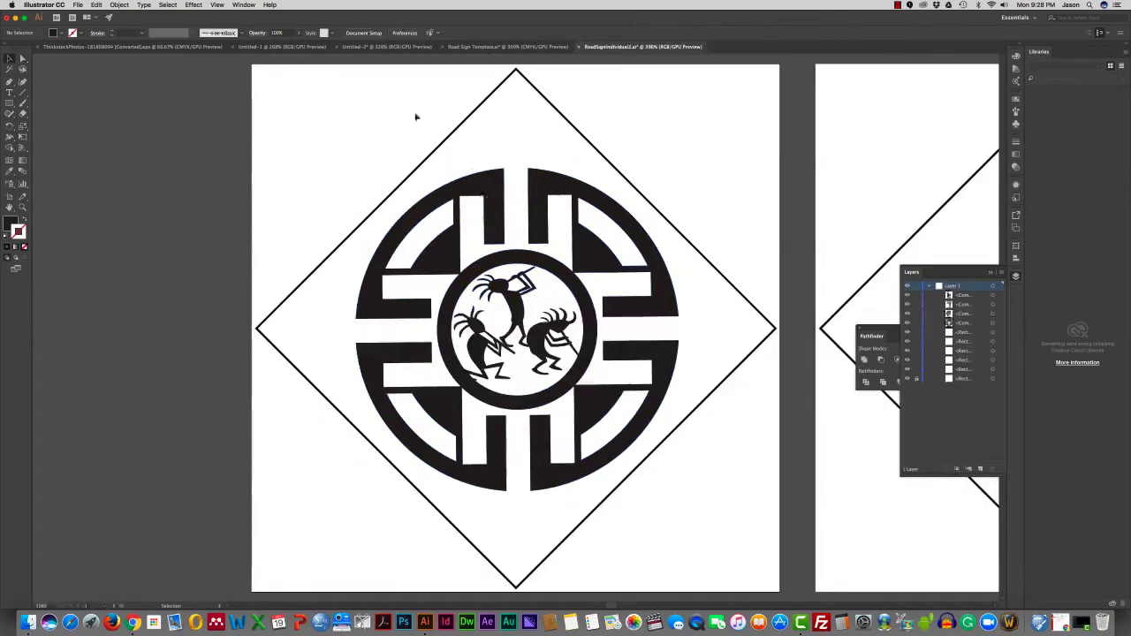
Copy the chess artwork from Untitled-2, paste it onto RoadSignIndividual2.ai's second artboard and centre it roughly over the diamond.
{"action": "left_click", "coordinate": [355, 50]}
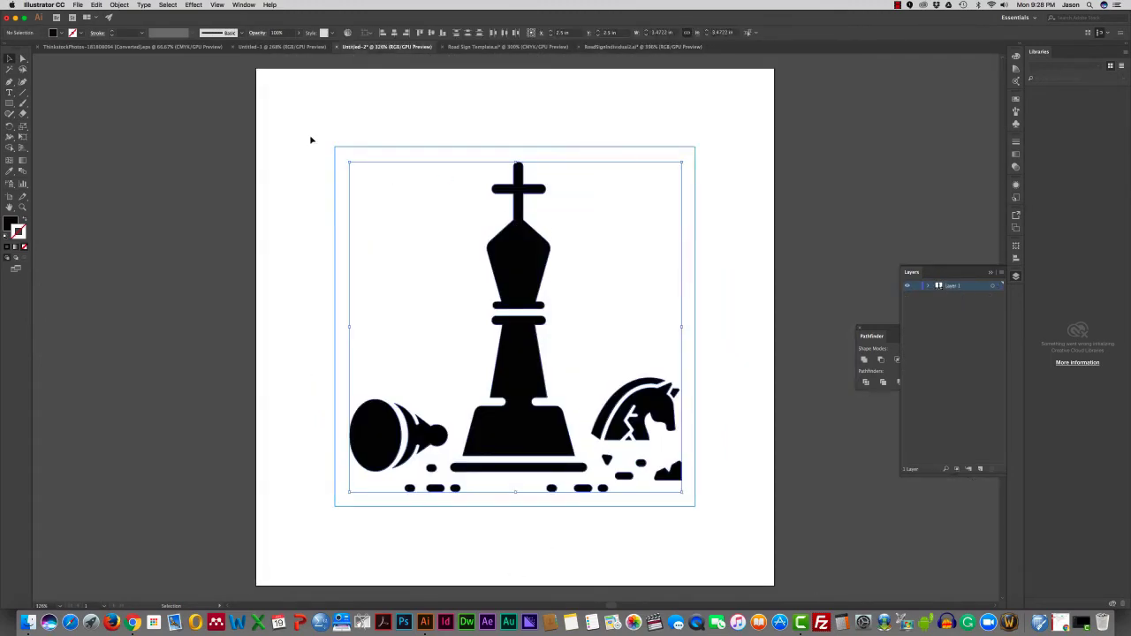
{"action": "left_click_drag", "start_coordinate": [308, 118], "coordinate": [739, 525]}
{"action": "left_click", "coordinate": [624, 45]}
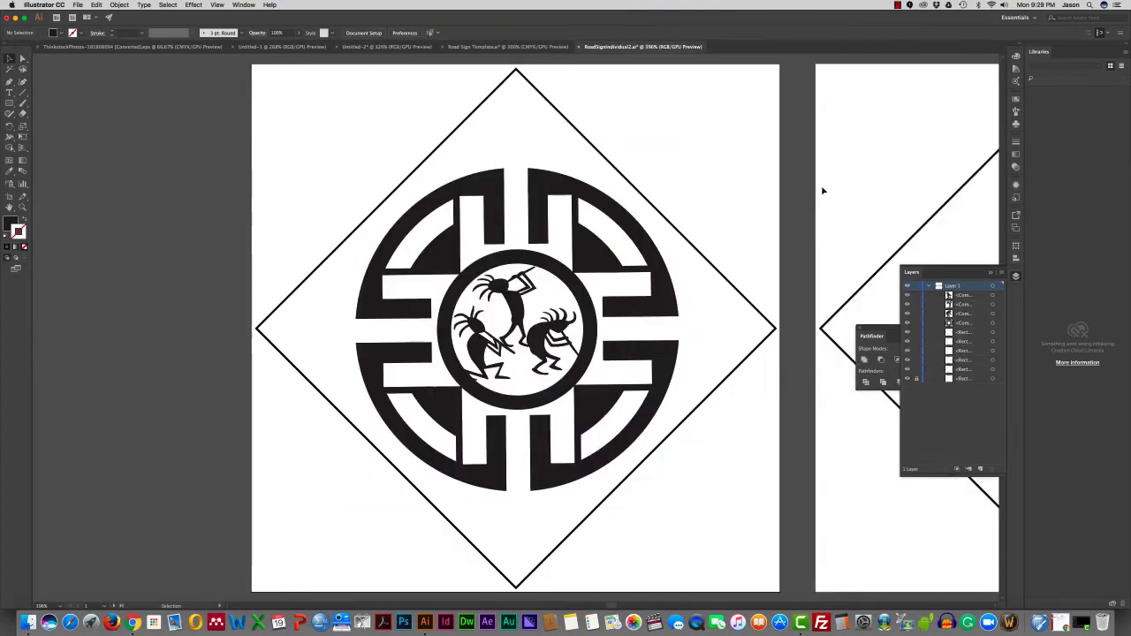
{"action": "left_click_drag", "start_coordinate": [850, 184], "coordinate": [246, 172]}
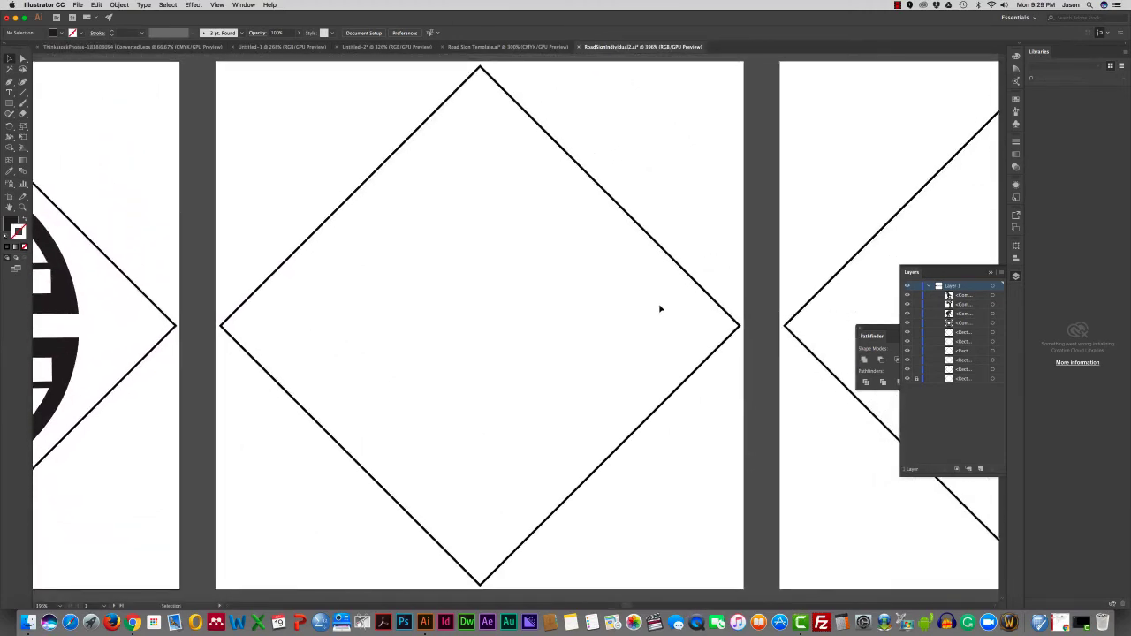
{"action": "key", "text": "super+v"}
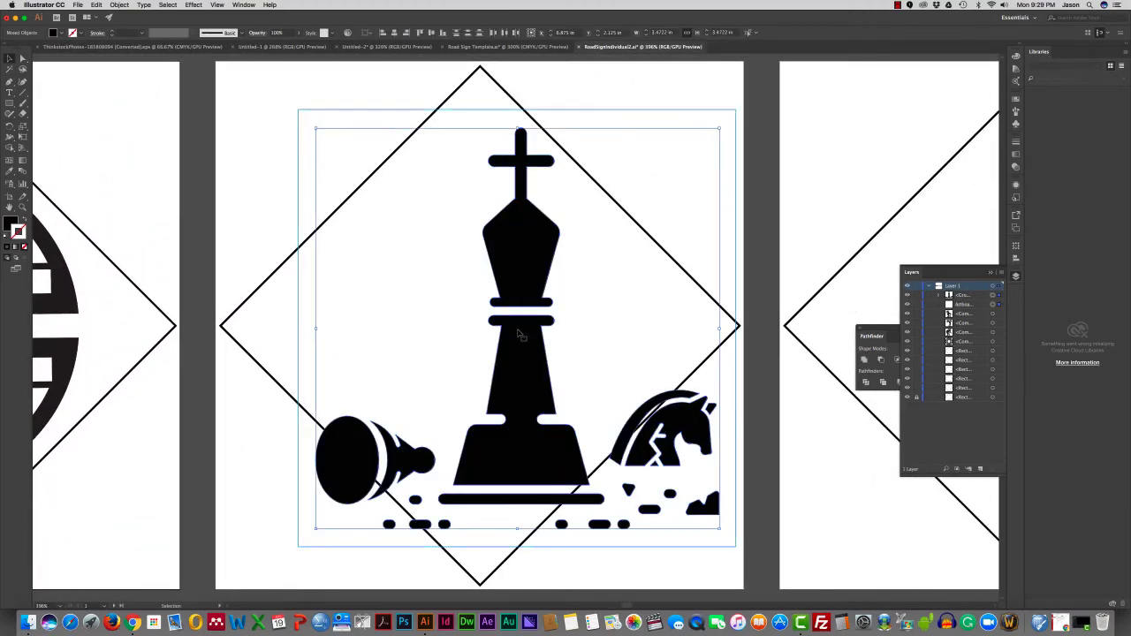
{"action": "left_click_drag", "start_coordinate": [520, 334], "coordinate": [486, 314]}
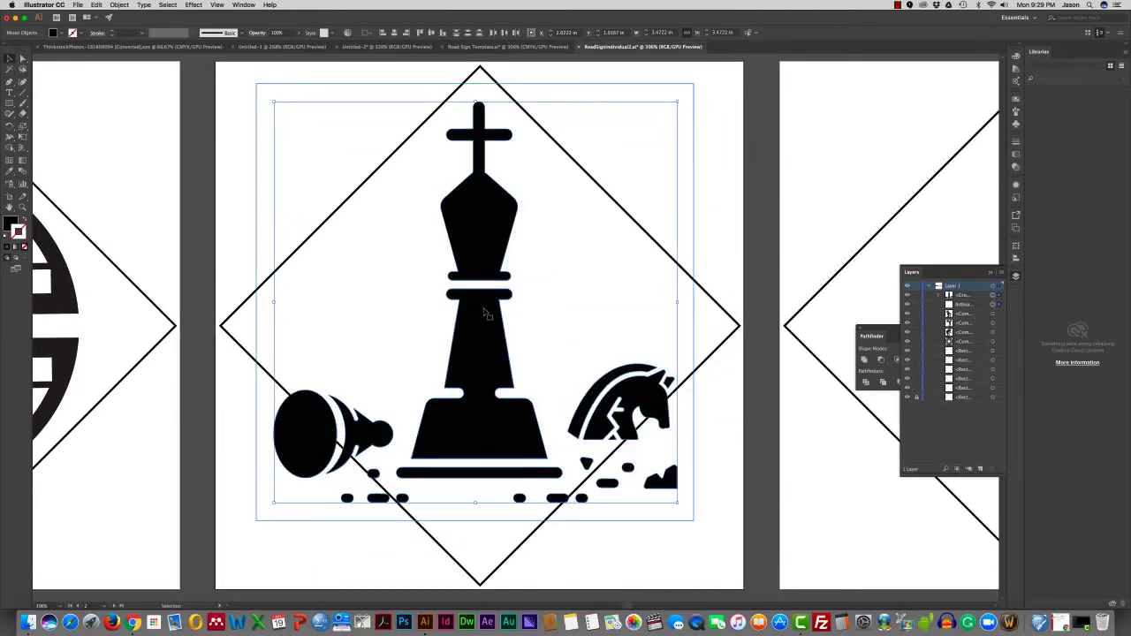
{"action": "left_click", "coordinate": [725, 206]}
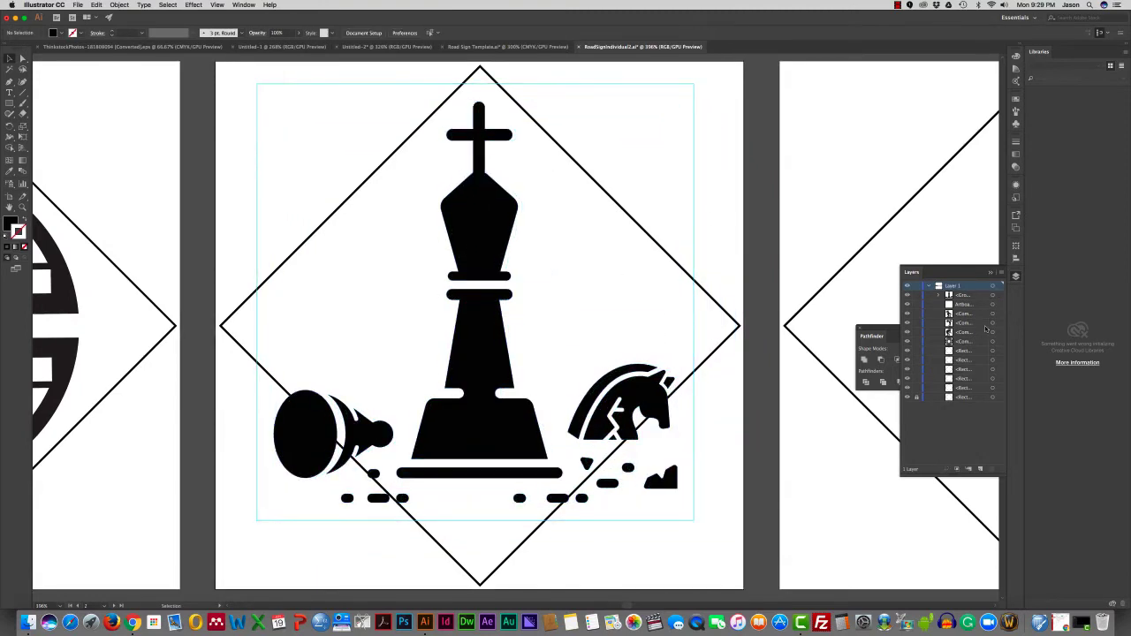
{"action": "left_click", "coordinate": [929, 287]}
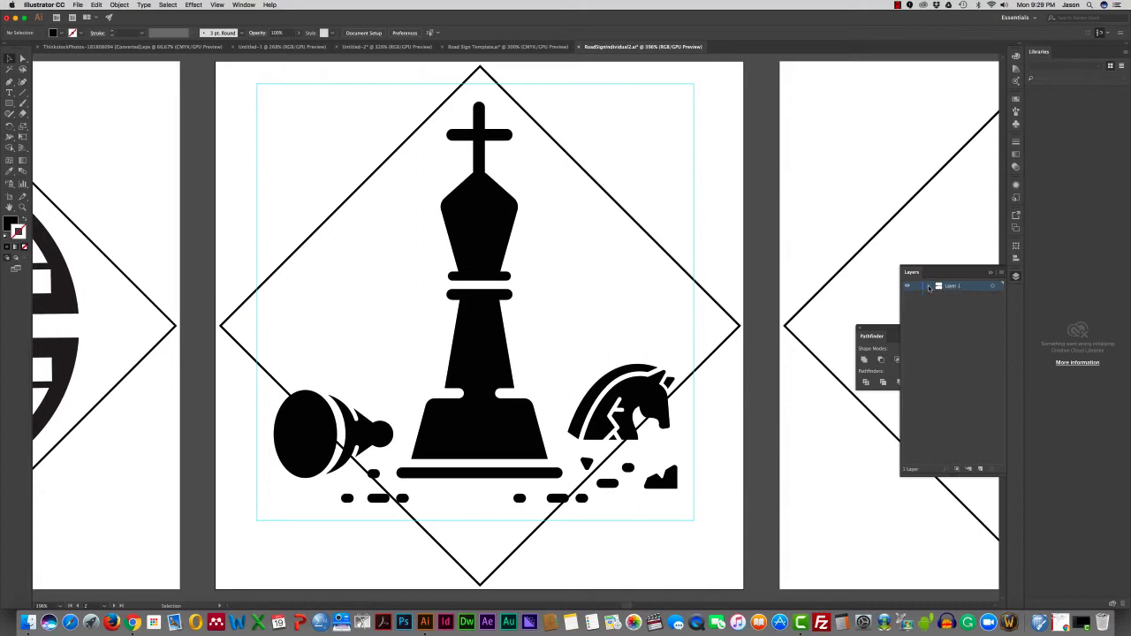
{"action": "left_click", "coordinate": [929, 287]}
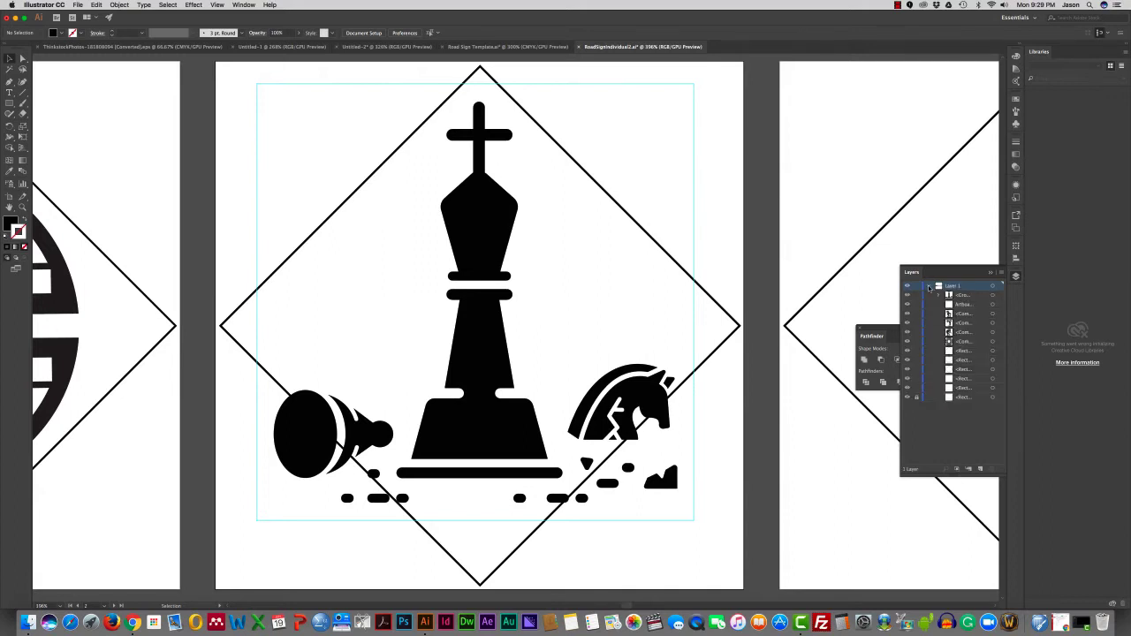
{"action": "left_click", "coordinate": [929, 287]}
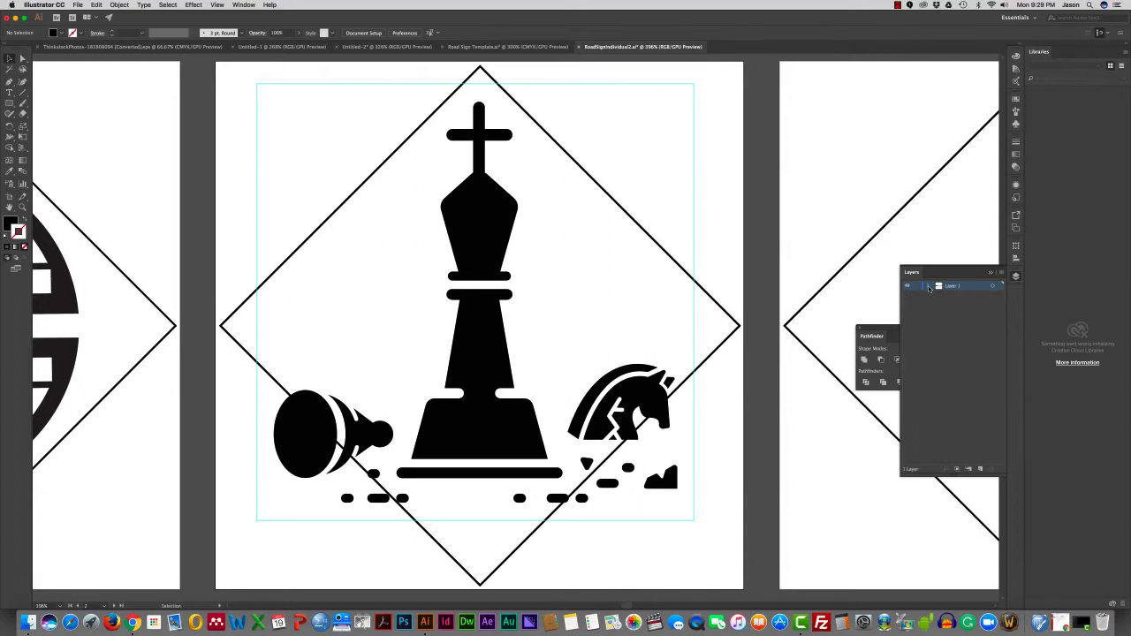
{"action": "left_click", "coordinate": [929, 287]}
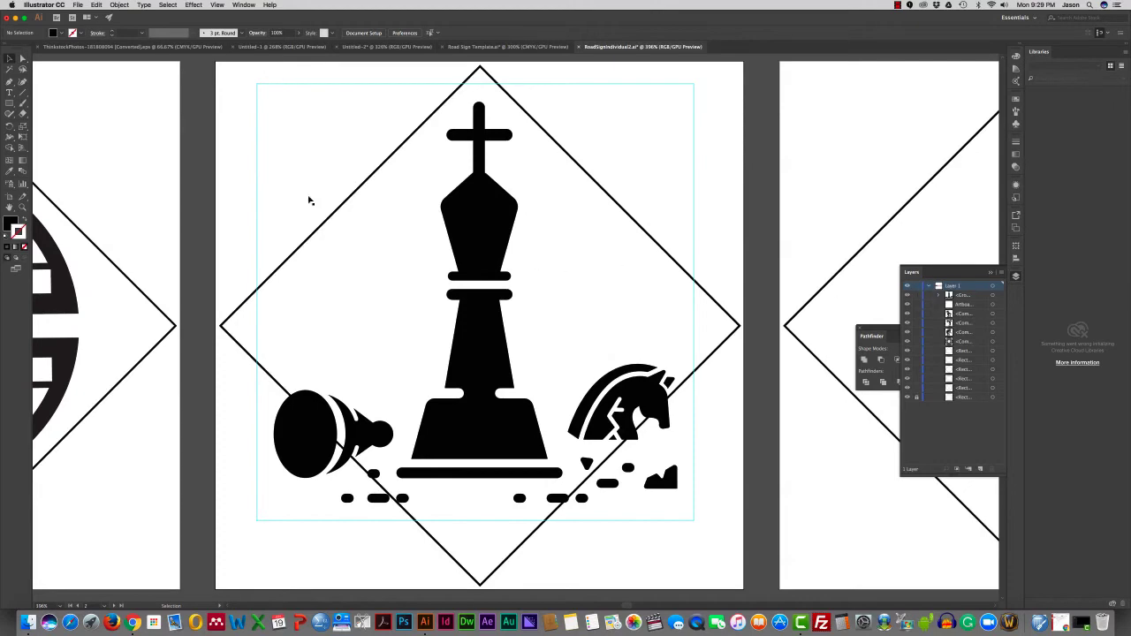
Move the invisible square frame around the chess pieces down and to the right, separately from the pieces.
{"action": "key", "text": "space"}
{"action": "left_click_drag", "start_coordinate": [166, 189], "coordinate": [256, 187]}
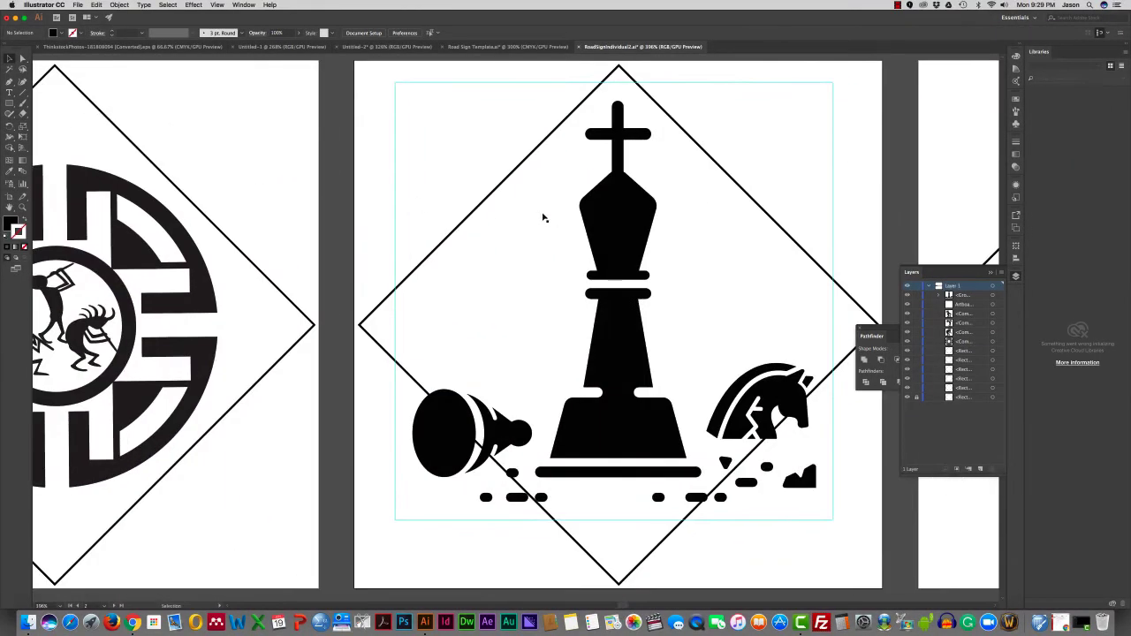
{"action": "left_click", "coordinate": [465, 222]}
{"action": "left_click_drag", "start_coordinate": [433, 188], "coordinate": [485, 233]}
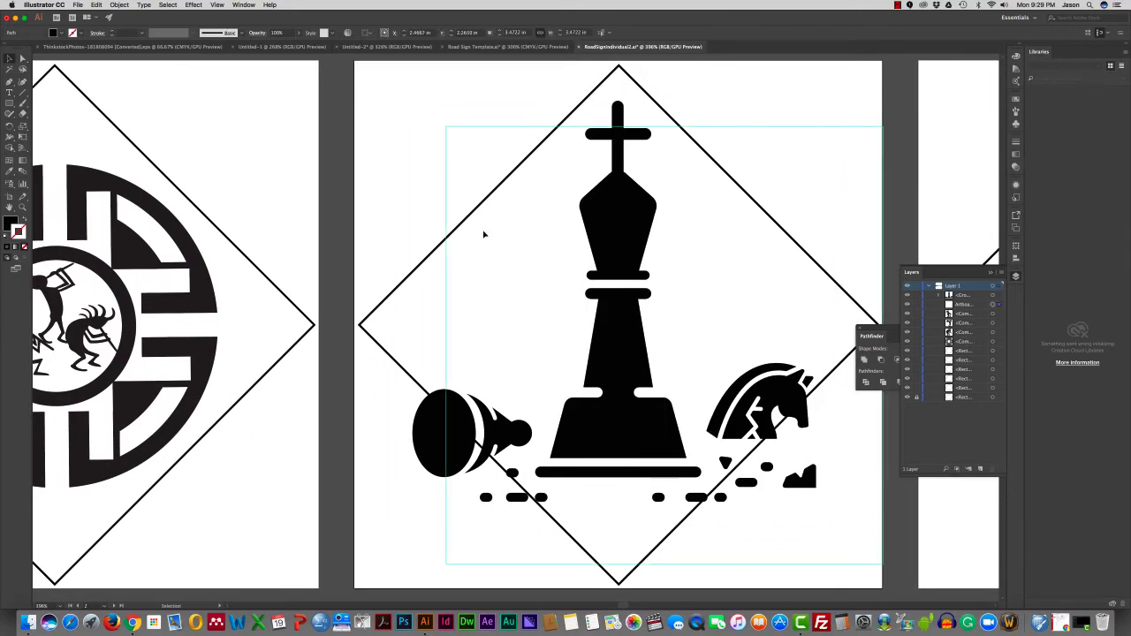
Shift the chess piece group slightly up and to the left over the second diamond, and deselect everything.
{"action": "left_click_drag", "start_coordinate": [378, 231], "coordinate": [419, 289]}
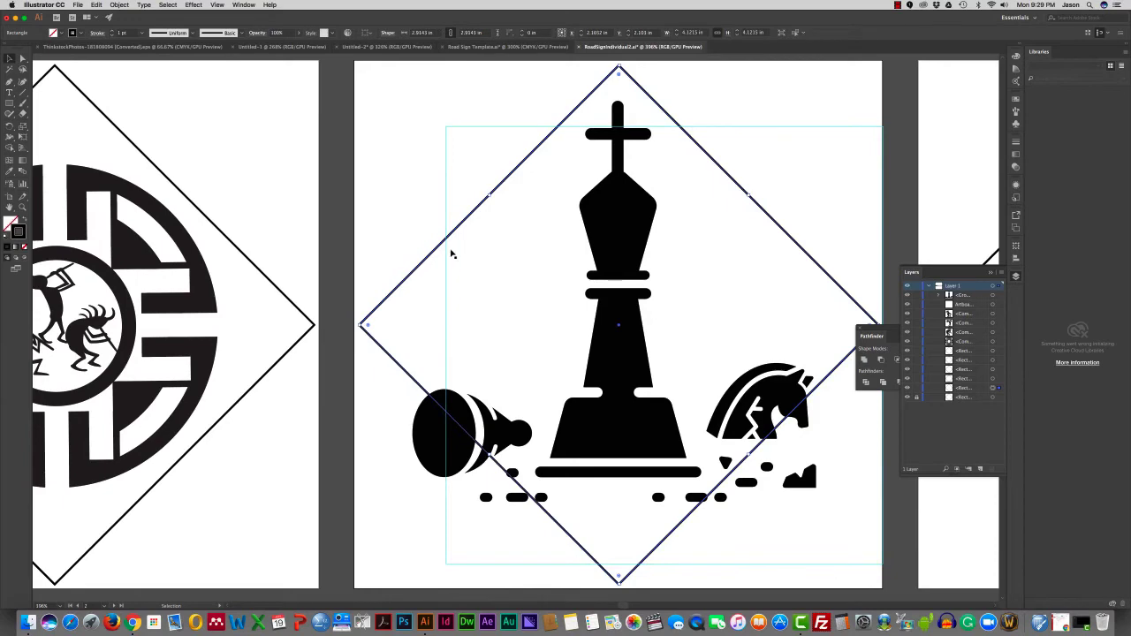
{"action": "left_click_drag", "start_coordinate": [610, 246], "coordinate": [592, 231]}
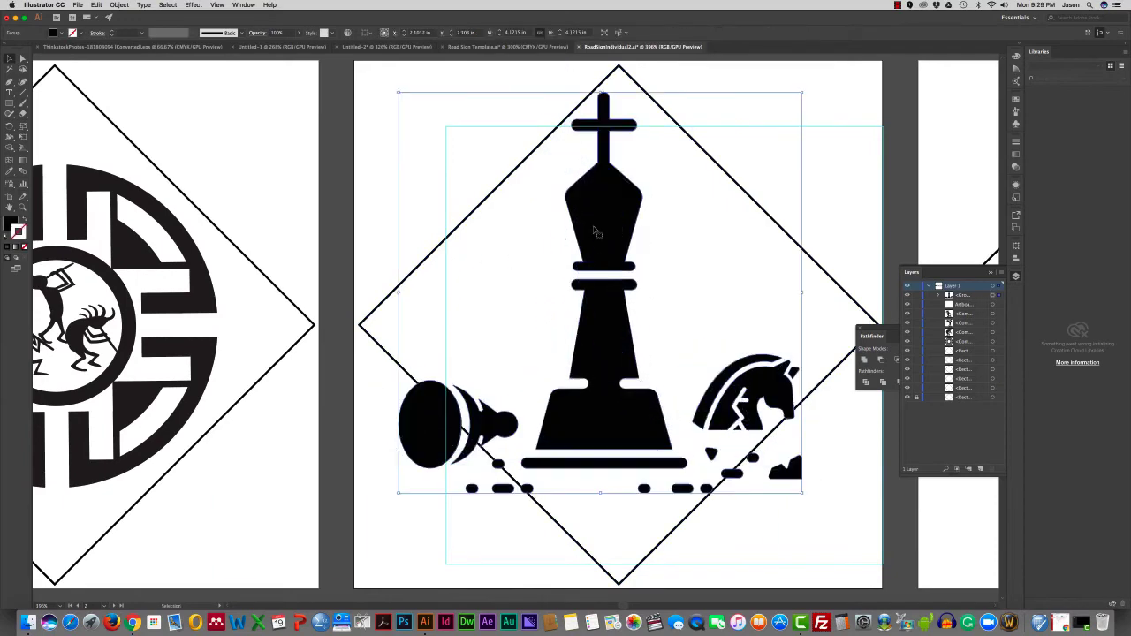
{"action": "left_click", "coordinate": [844, 100]}
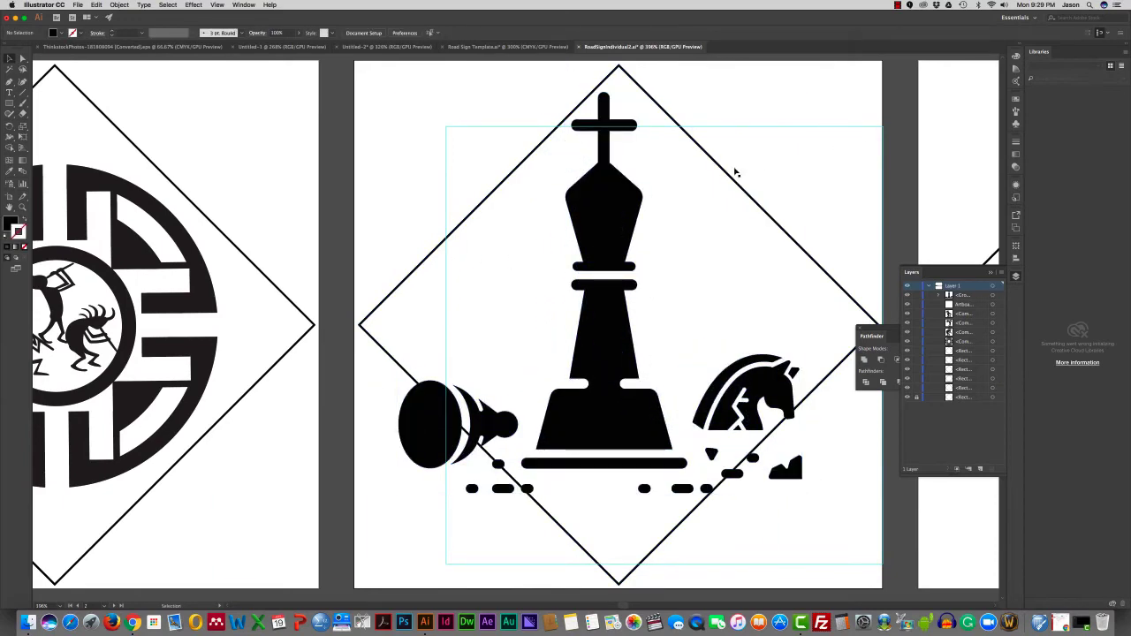
{"action": "left_click", "coordinate": [658, 104]}
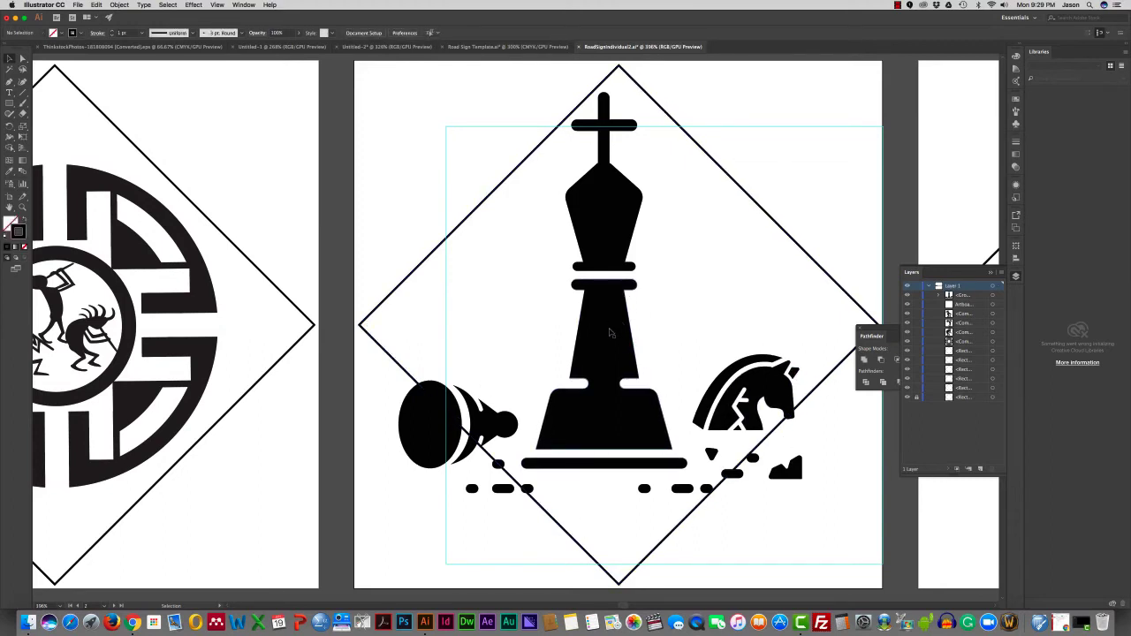
{"action": "key", "text": "v"}
Switch to Road Sign Template.ai and move the chess pieces slightly left toward the centre of the yellow sign.
{"action": "left_click", "coordinate": [508, 46]}
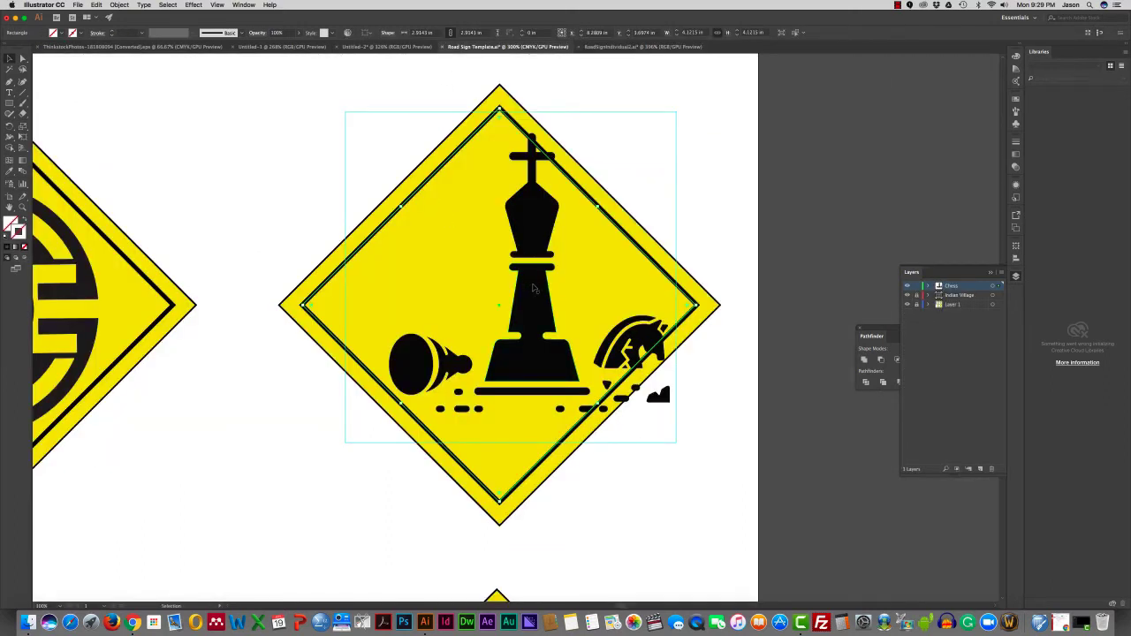
{"action": "left_click", "coordinate": [694, 182]}
{"action": "left_click_drag", "start_coordinate": [526, 286], "coordinate": [510, 288]}
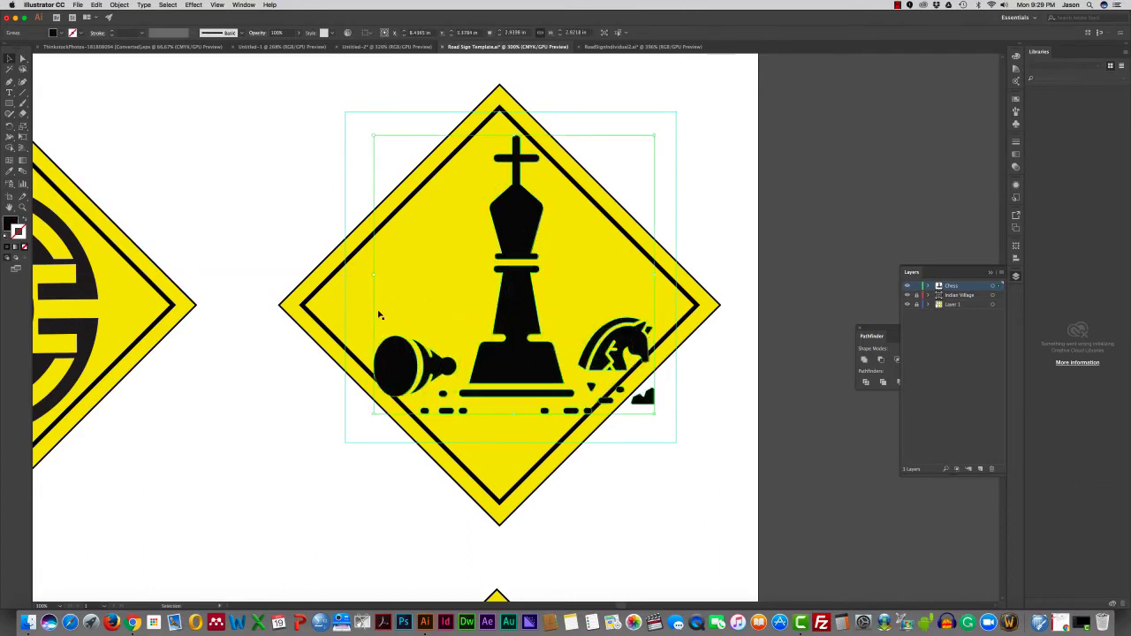
Delete the chess pieces from the second yellow sign.
{"action": "left_click", "coordinate": [23, 210]}
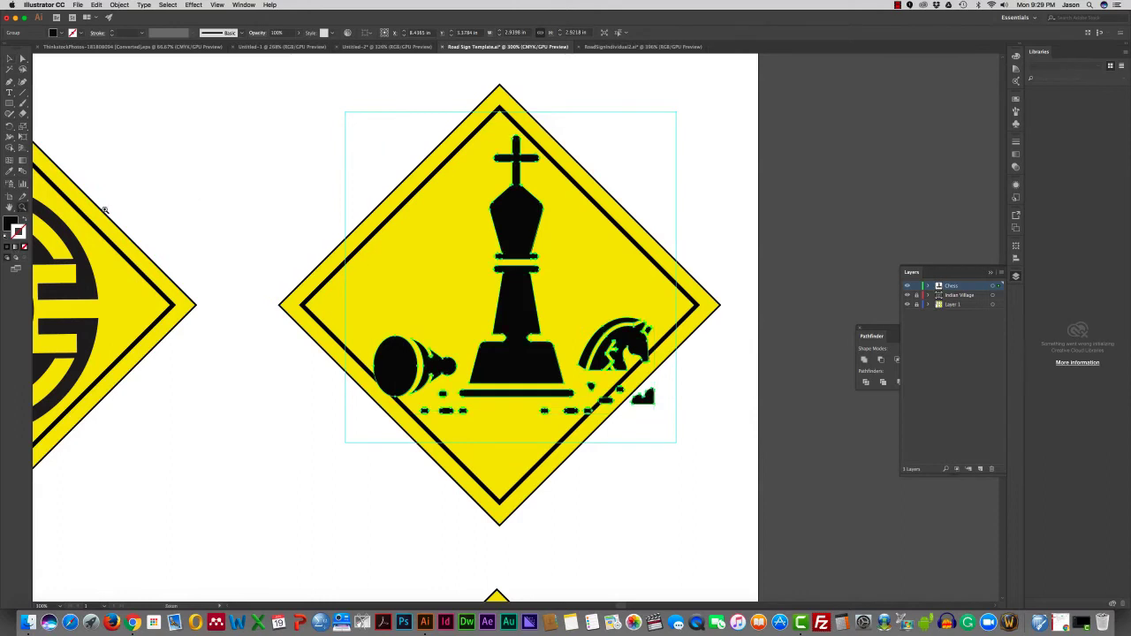
{"action": "left_click", "coordinate": [284, 207], "text": "alt"}
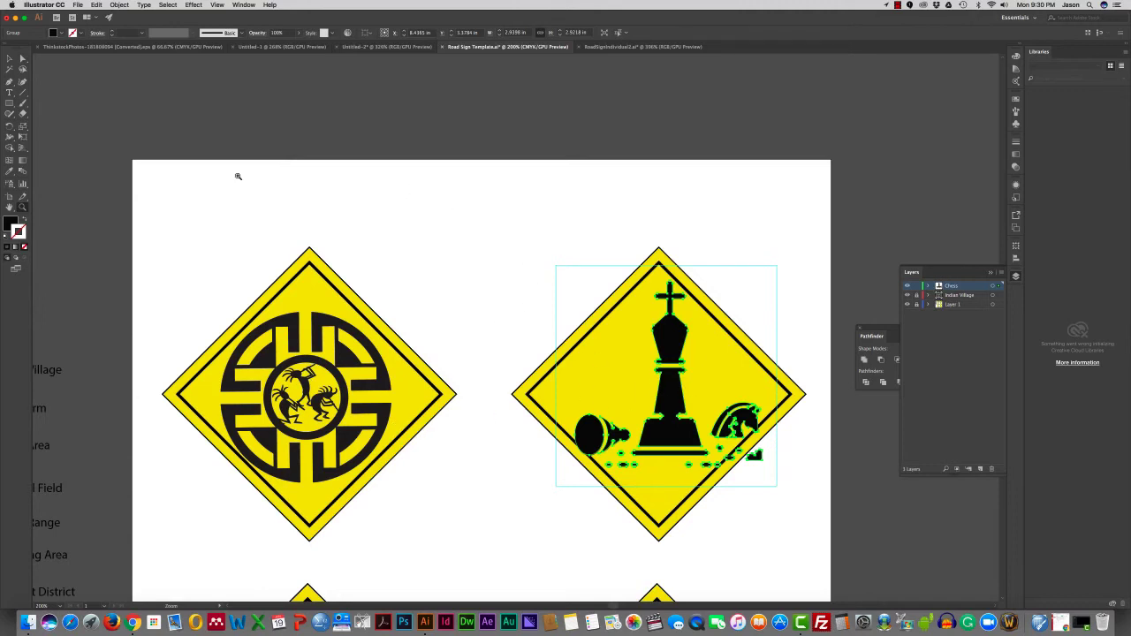
{"action": "key", "text": "v"}
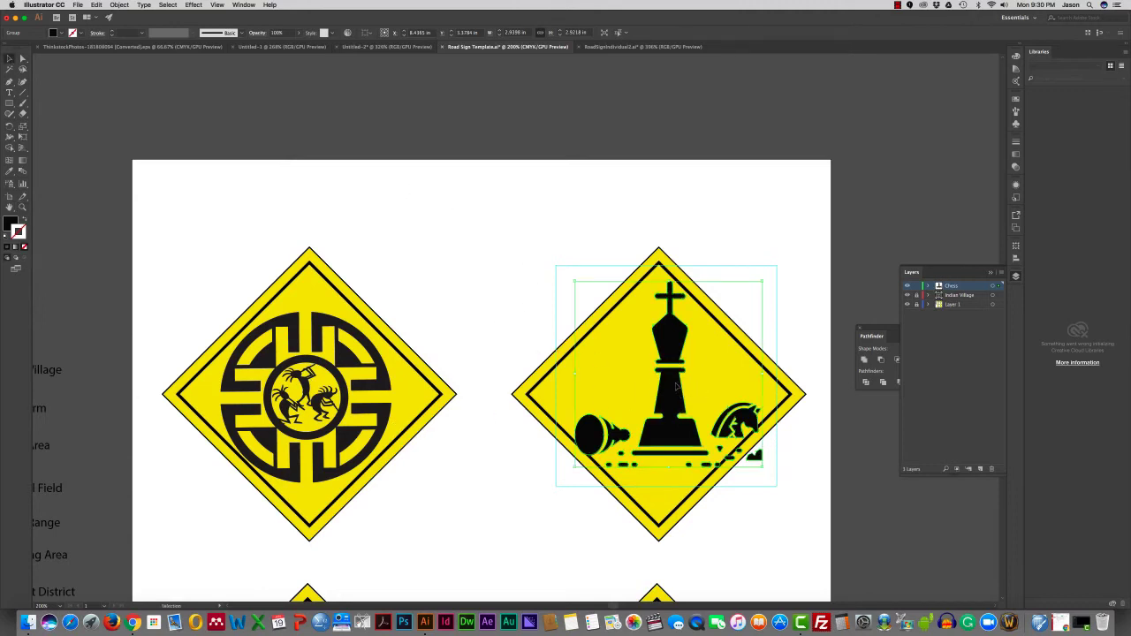
{"action": "key", "text": "Delete"}
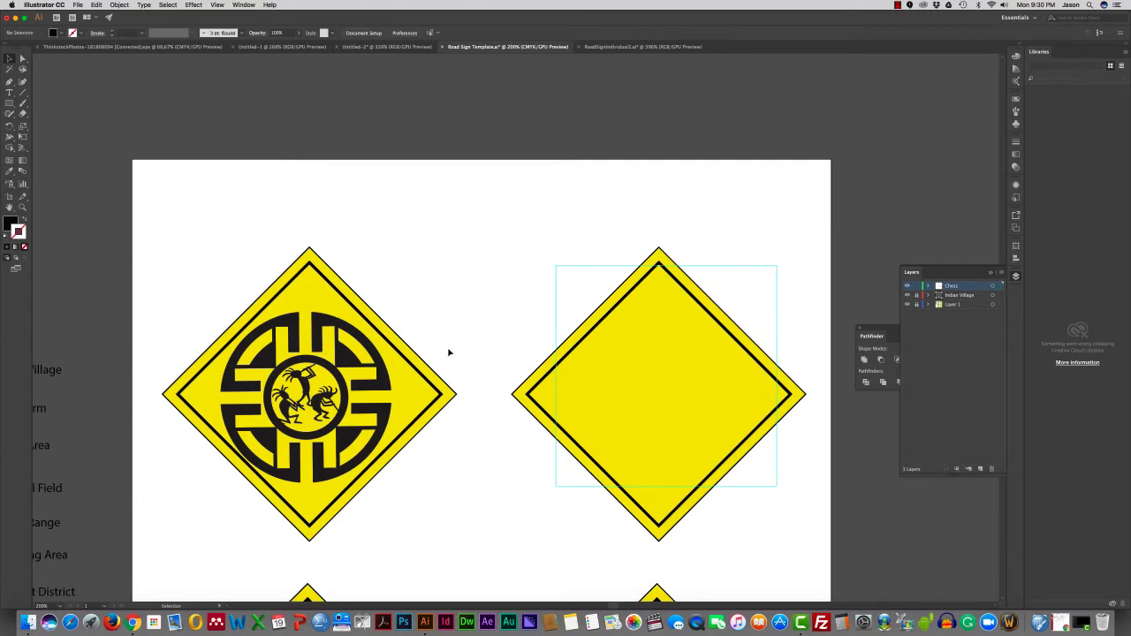
Unlock the Indian Village layer and delete the round emblem and its dancing figures from the first yellow sign.
{"action": "left_click", "coordinate": [609, 267]}
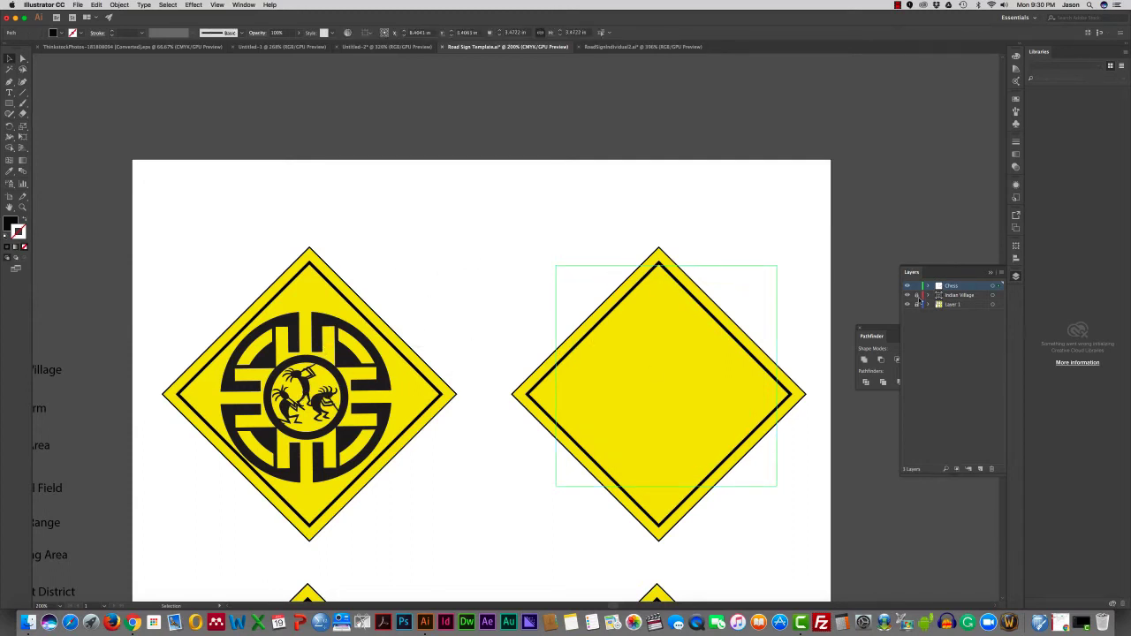
{"action": "left_click", "coordinate": [323, 380]}
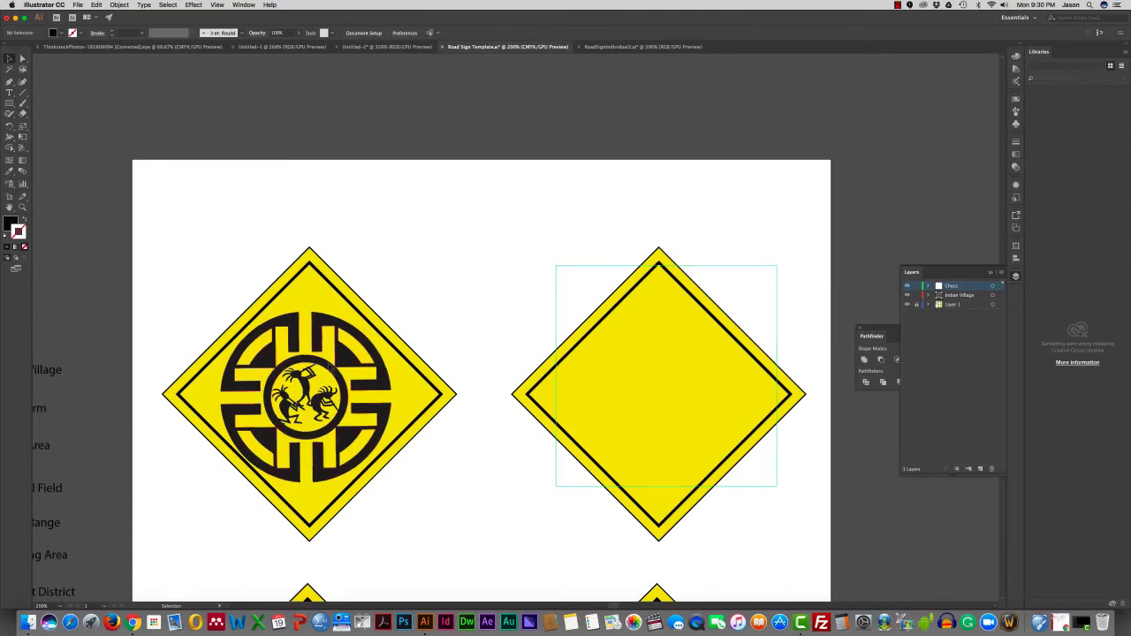
{"action": "key", "text": "Delete"}
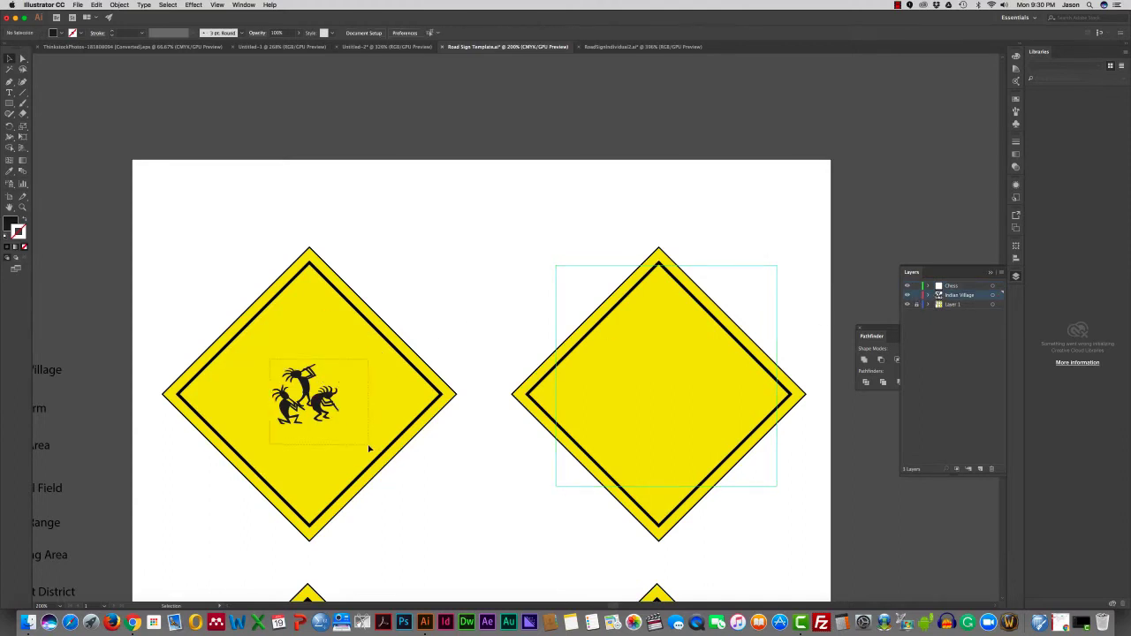
{"action": "left_click", "coordinate": [369, 449]}
{"action": "key", "text": "Delete"}
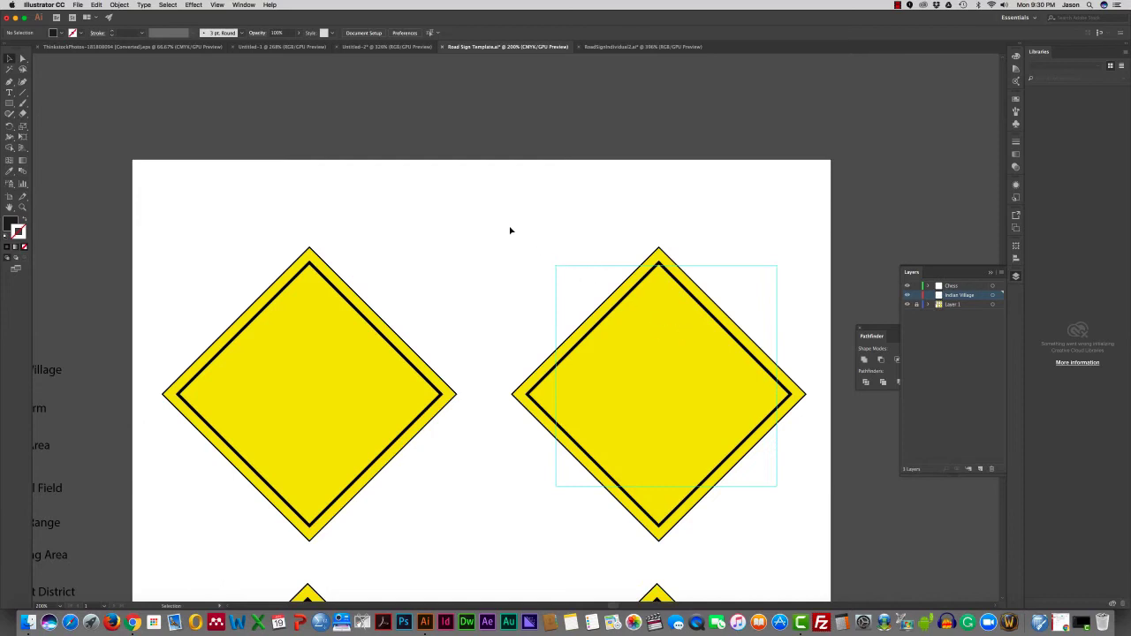
Delete the leftover invisible square frame over the second yellow sign.
{"action": "left_click_drag", "start_coordinate": [511, 228], "coordinate": [653, 394]}
{"action": "key", "text": "Delete"}
{"action": "key", "text": "Delete"}
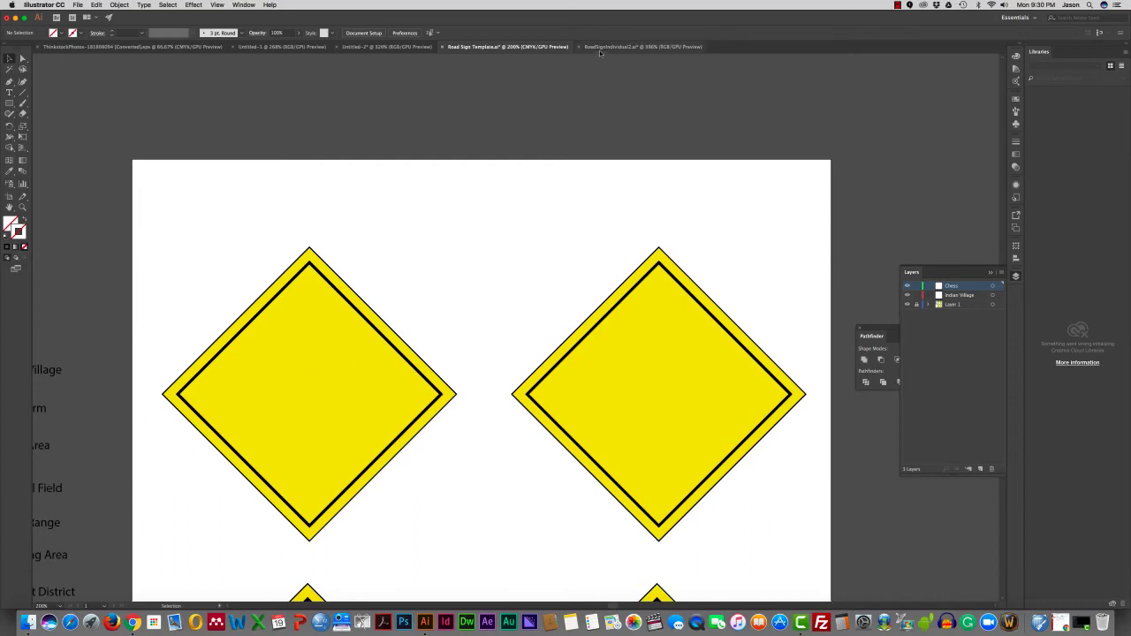
Switch to RoadSignIndividual2.ai, scale the chess piece group down to about 2.98 in wide and recentre it over the second diamond.
{"action": "left_click", "coordinate": [644, 46]}
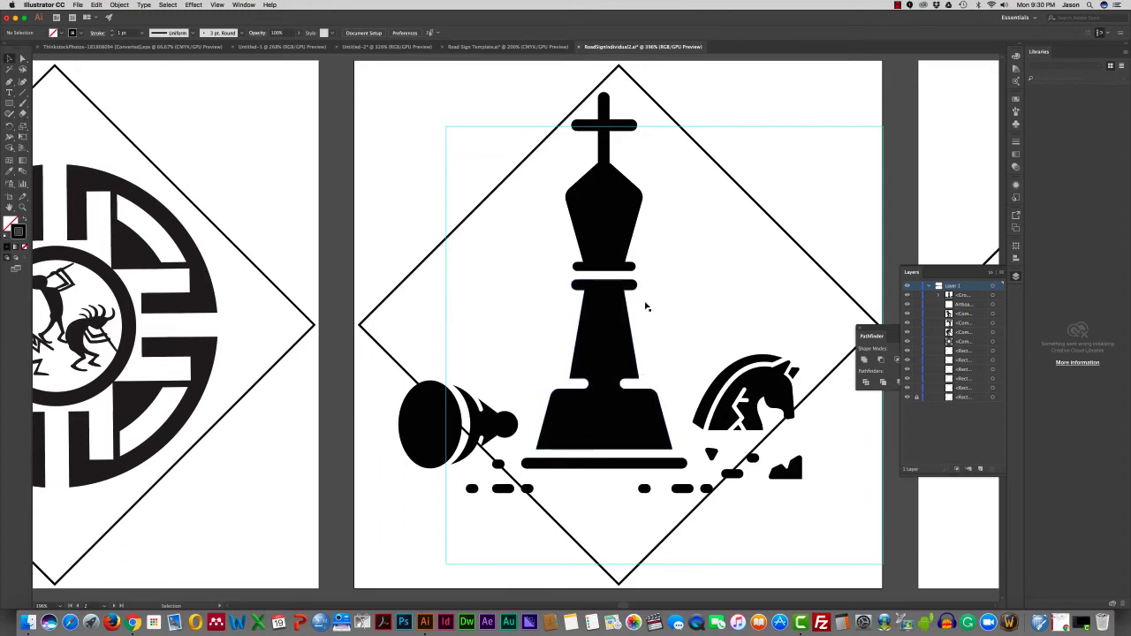
{"action": "left_click", "coordinate": [618, 309]}
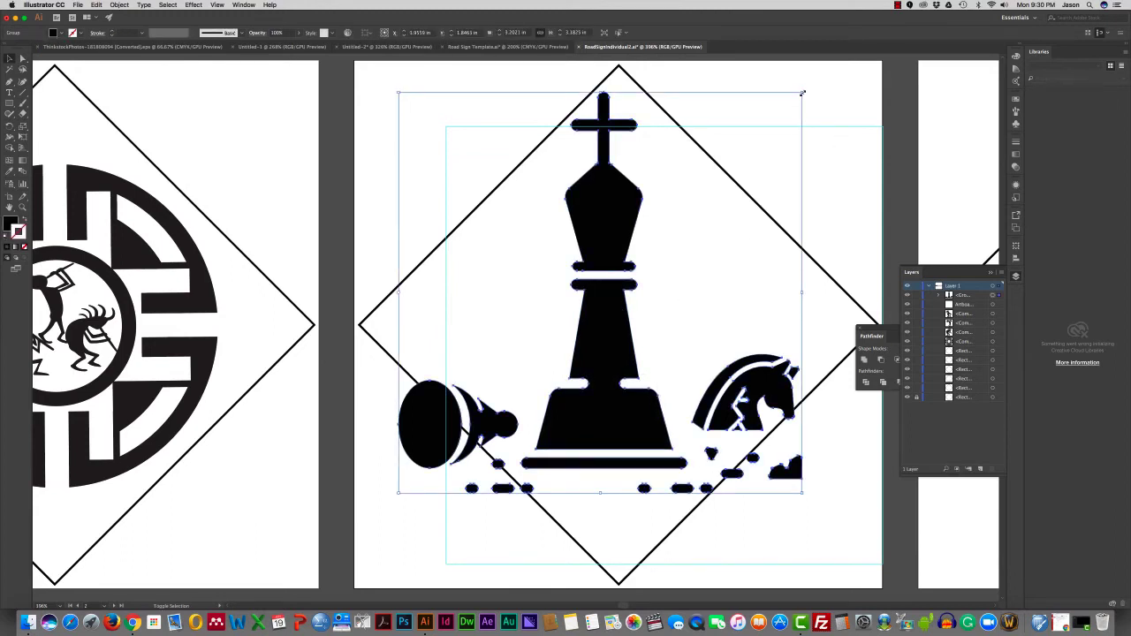
{"action": "left_click_drag", "start_coordinate": [802, 92], "coordinate": [775, 109]}
{"action": "left_click_drag", "start_coordinate": [589, 259], "coordinate": [614, 261]}
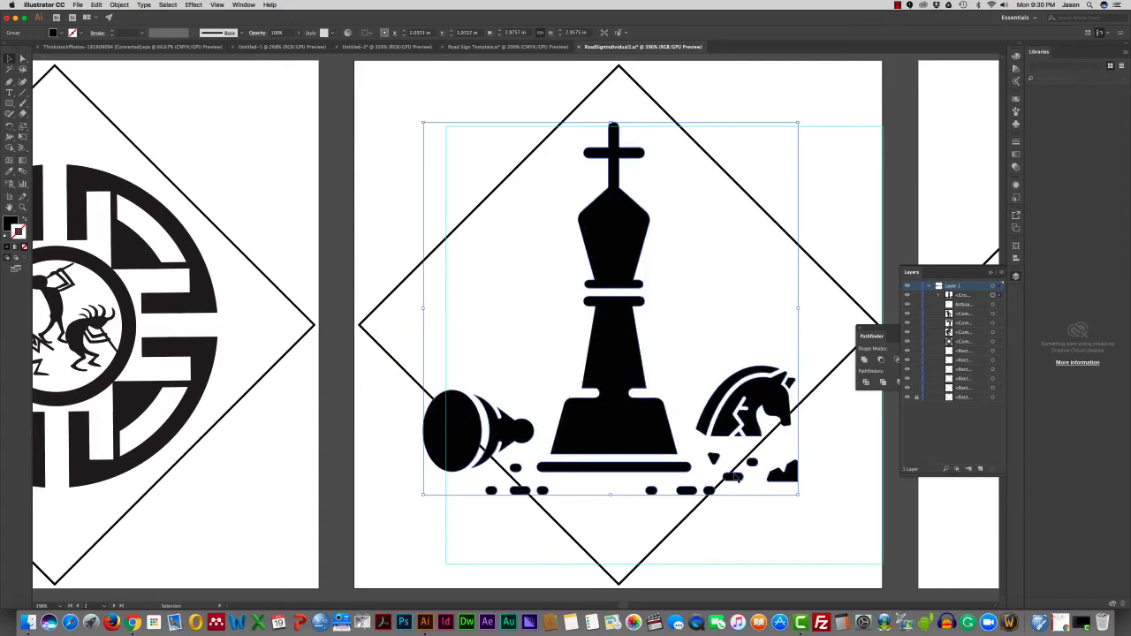
{"action": "left_click", "coordinate": [447, 150]}
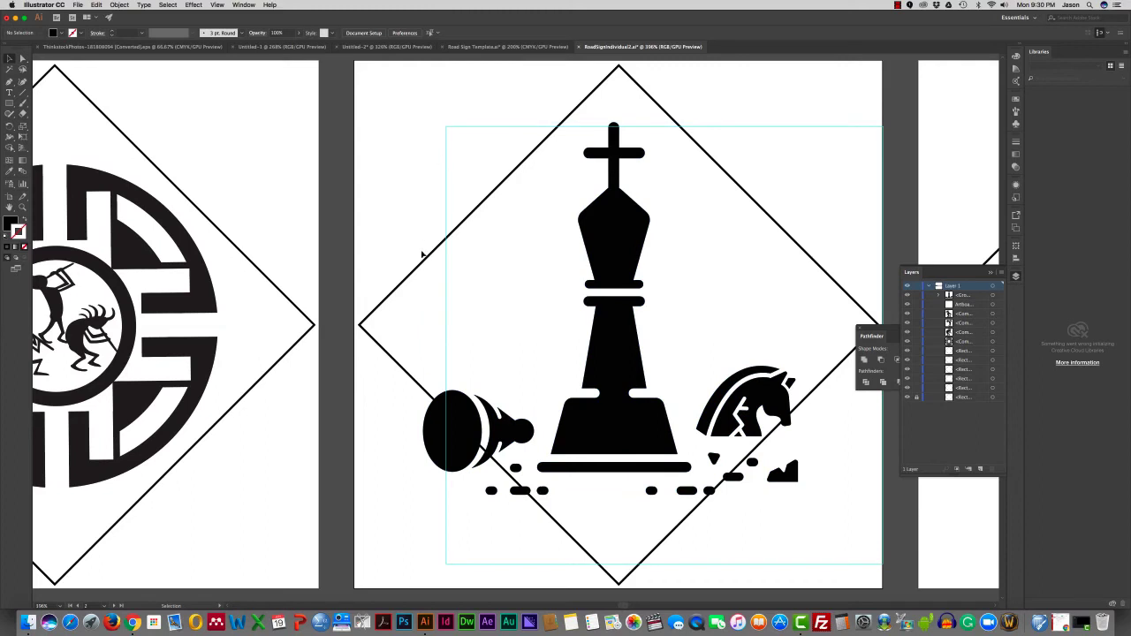
Bring the second artboard's diamond outline to the front, above the chess pieces, and deselect it.
{"action": "key", "text": "shift+x"}
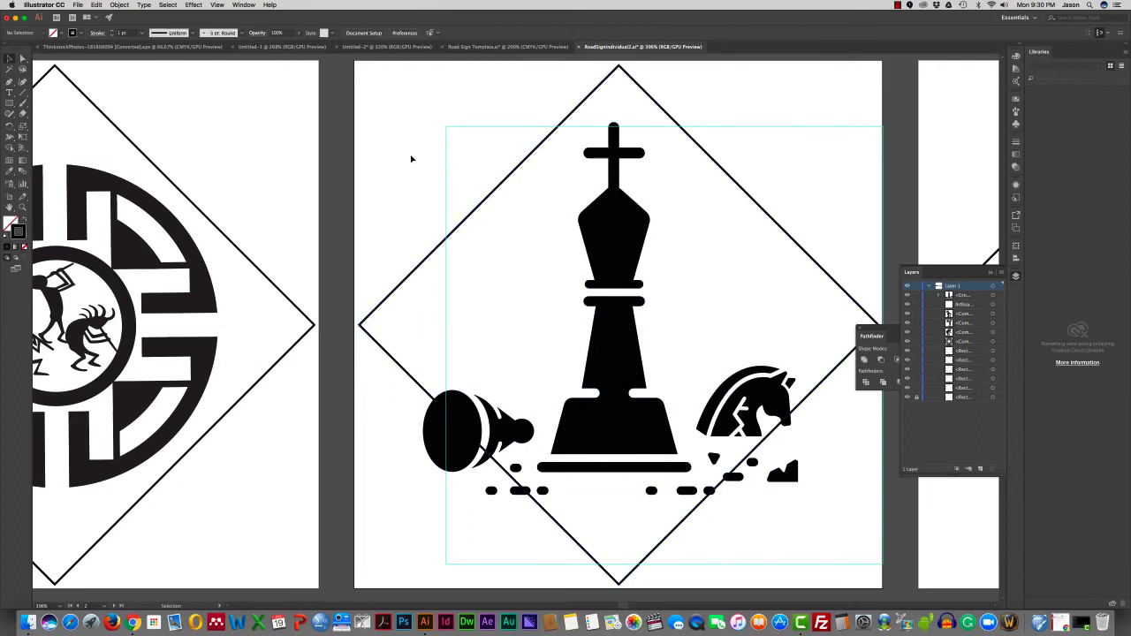
{"action": "mouse_move", "coordinate": [409, 113]}
{"action": "left_mouse_down"}
{"action": "mouse_move", "coordinate": [579, 304]}
{"action": "mouse_move", "coordinate": [371, 287]}
{"action": "mouse_move", "coordinate": [419, 303]}
{"action": "mouse_move", "coordinate": [416, 276]}
{"action": "left_mouse_up"}
{"action": "left_click", "coordinate": [119, 4]}
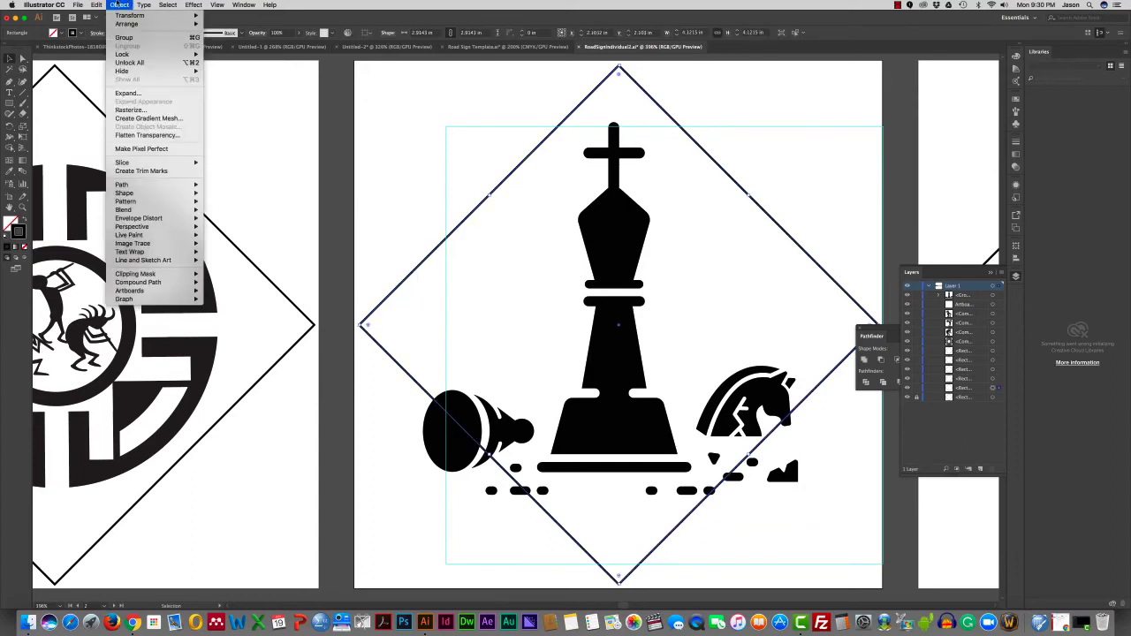
{"action": "mouse_move", "coordinate": [177, 24]}
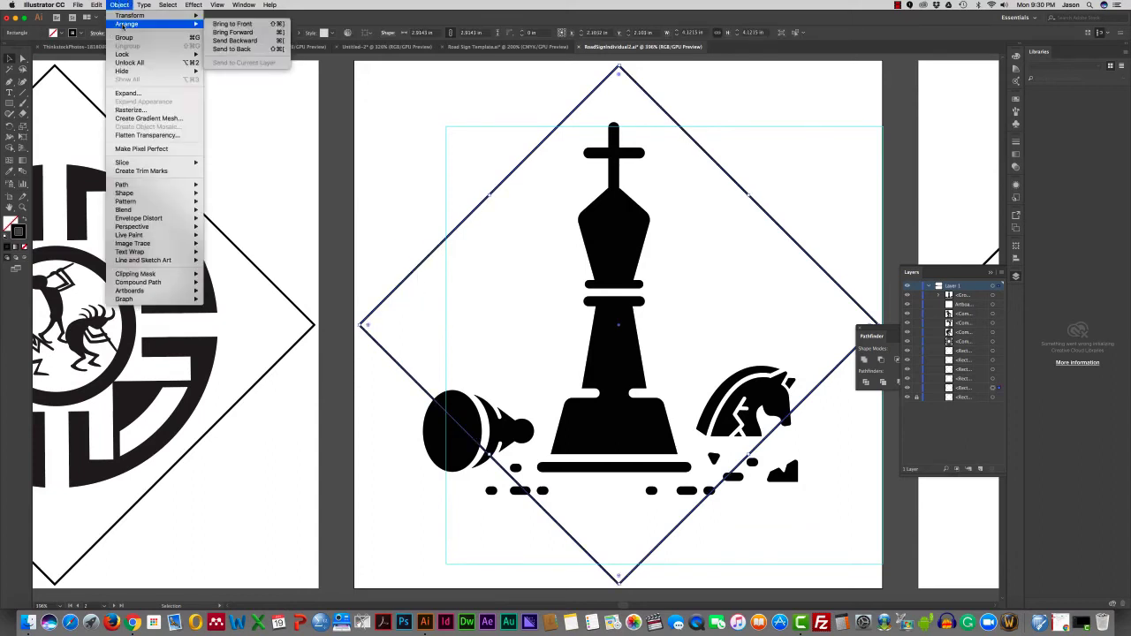
{"action": "left_click", "coordinate": [231, 24]}
{"action": "left_click", "coordinate": [470, 106]}
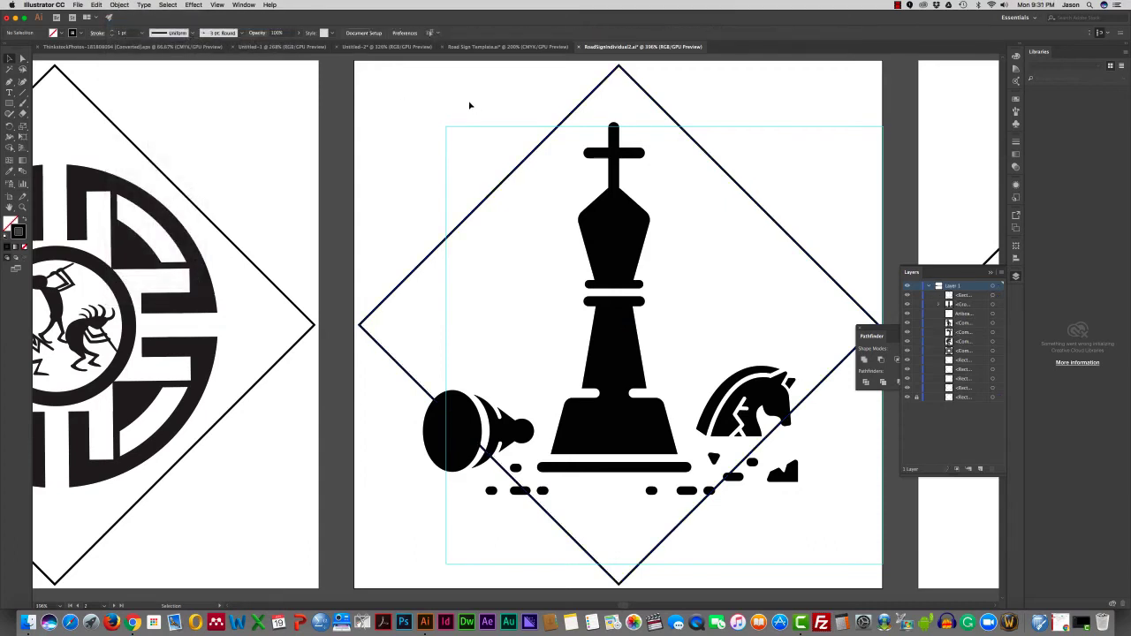
Make a clipping mask from the diamond outline and the chess artwork so the pieces are cropped to the diamond.
{"action": "left_click_drag", "start_coordinate": [402, 125], "coordinate": [842, 543]}
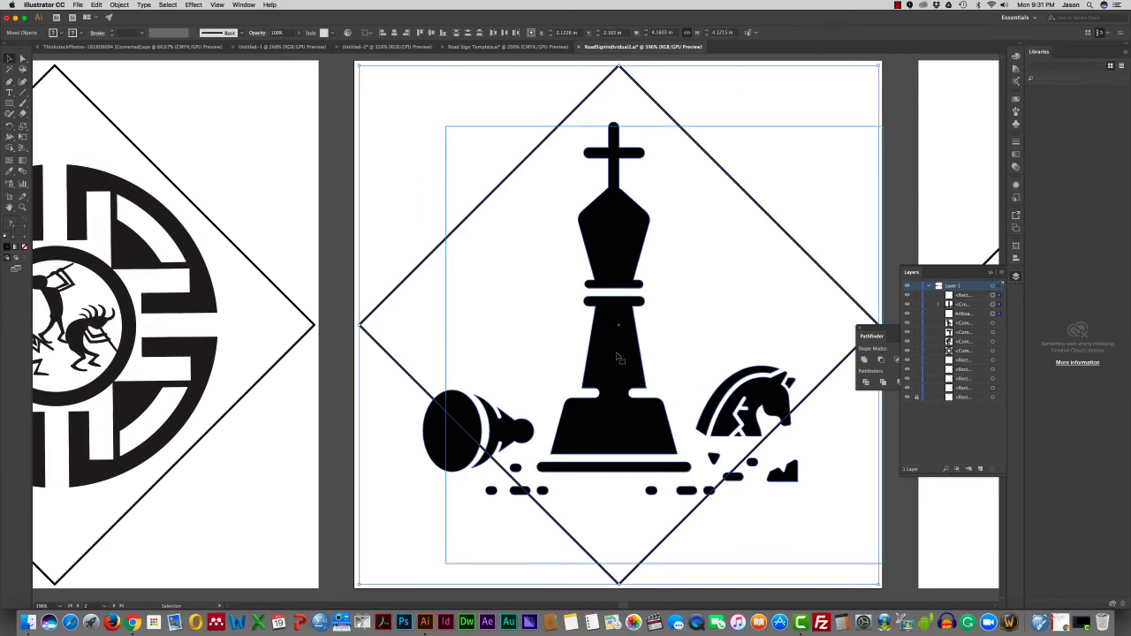
{"action": "left_click", "coordinate": [93, 5]}
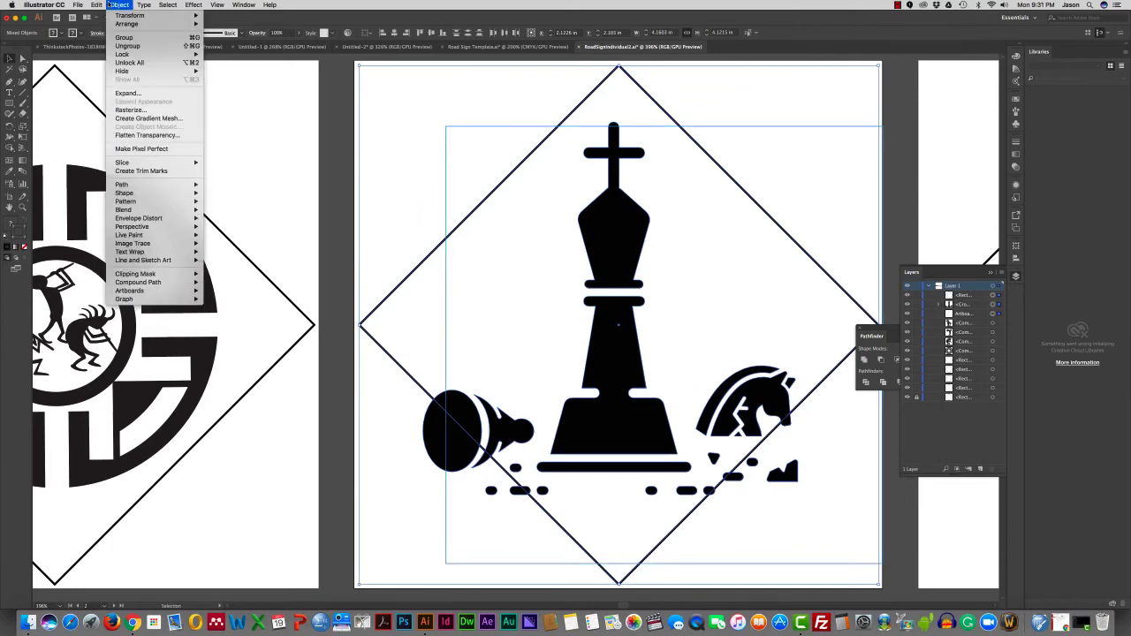
{"action": "mouse_move", "coordinate": [119, 4]}
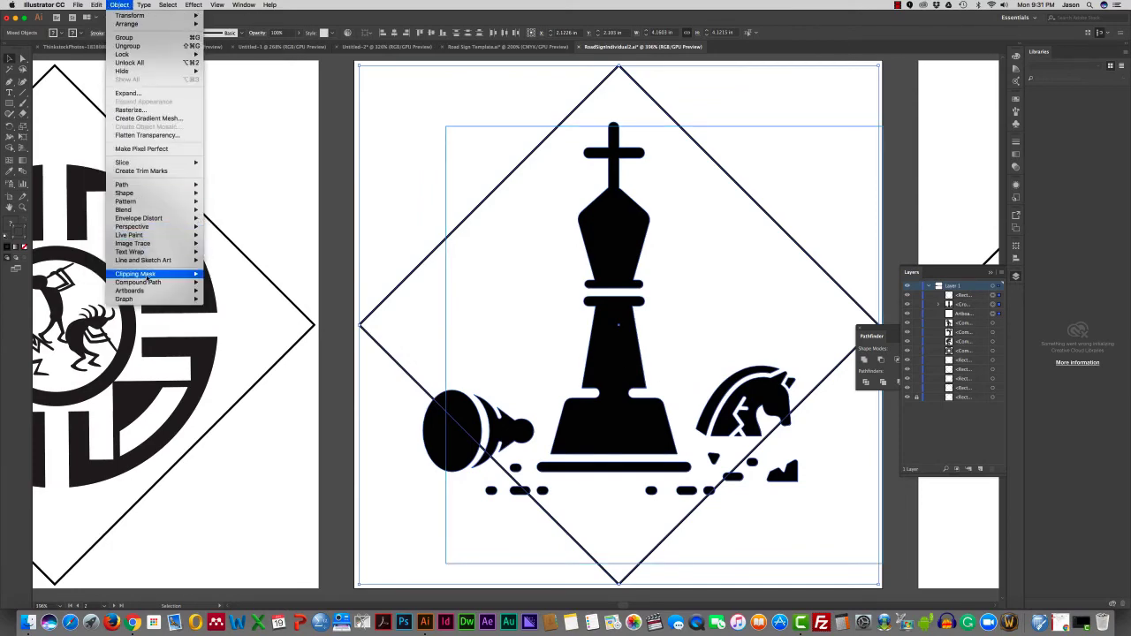
{"action": "mouse_move", "coordinate": [173, 274]}
{"action": "left_click", "coordinate": [220, 274]}
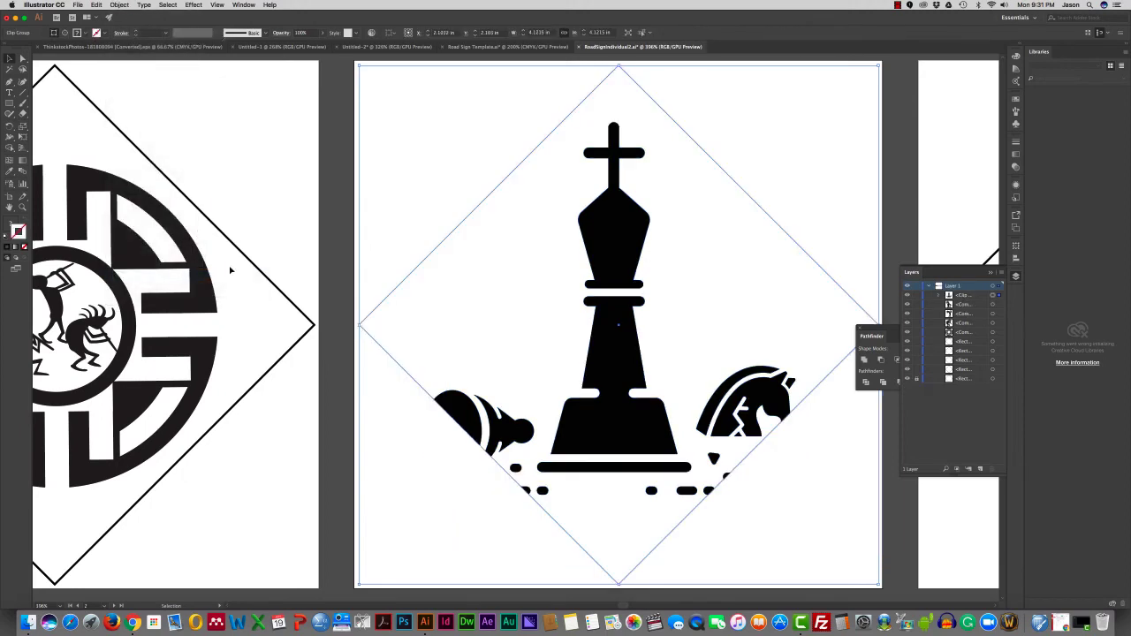
{"action": "left_click", "coordinate": [413, 189]}
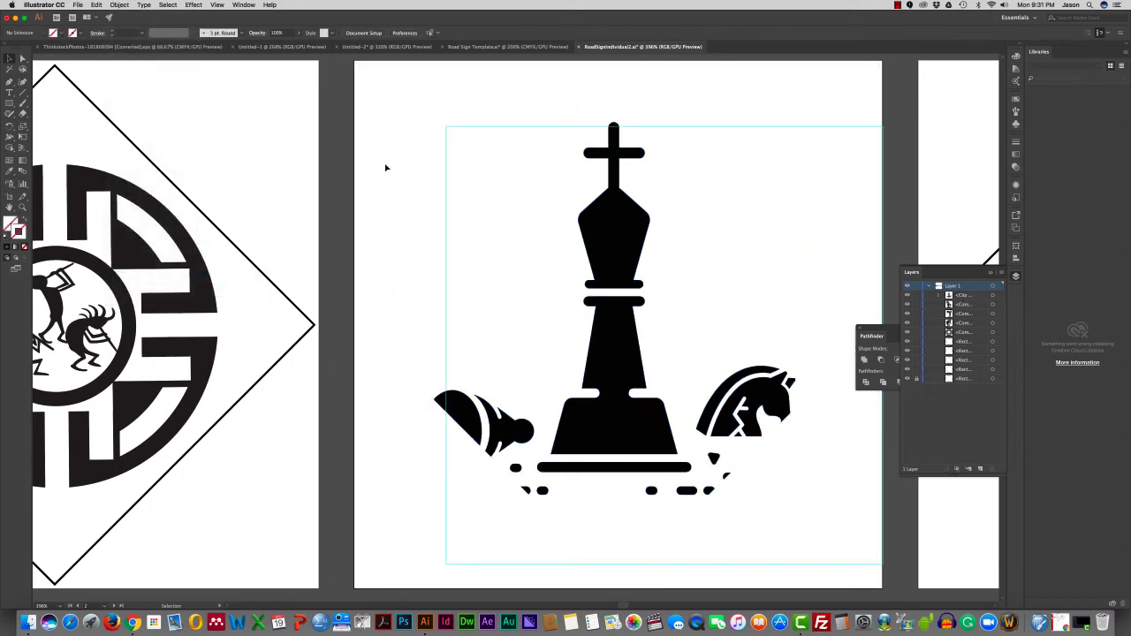
Copy the clipped chess artwork into Road Sign Template.ai's Chess layer and fit it over the second sign's inner diamond.
{"action": "left_click_drag", "start_coordinate": [406, 108], "coordinate": [815, 502]}
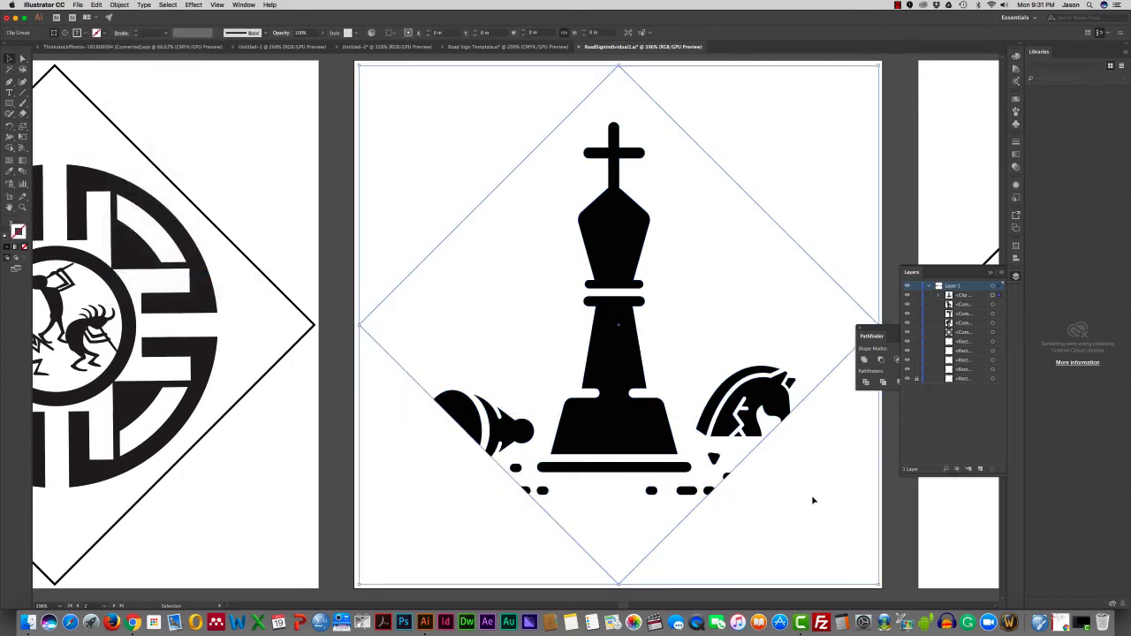
{"action": "key", "text": "a"}
{"action": "left_click", "coordinate": [459, 47]}
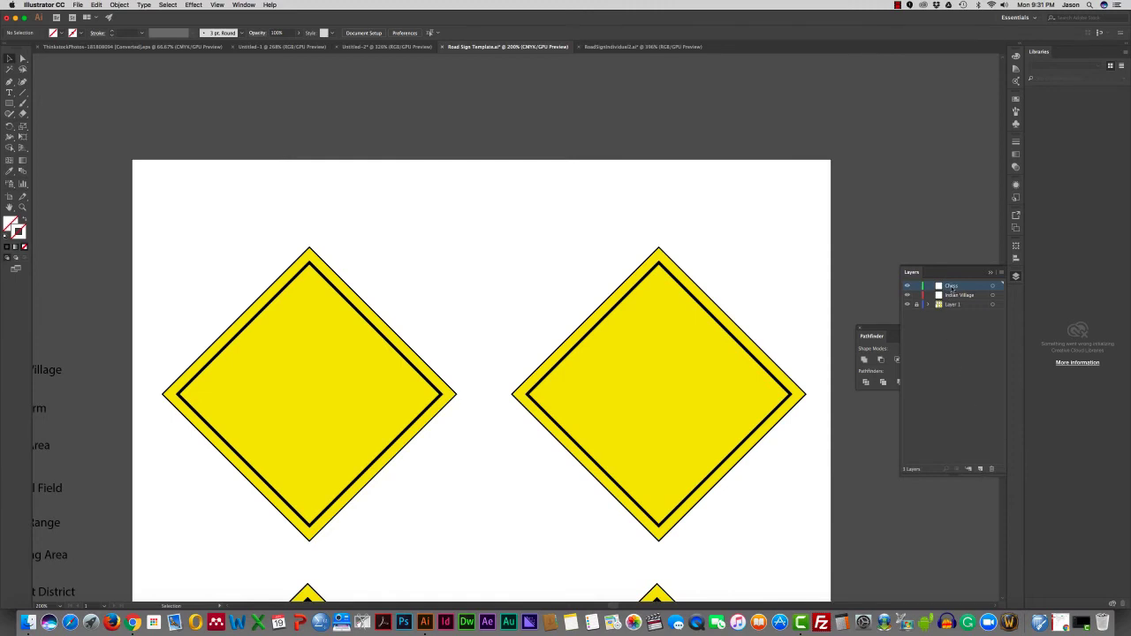
{"action": "key", "text": "ctrl+v"}
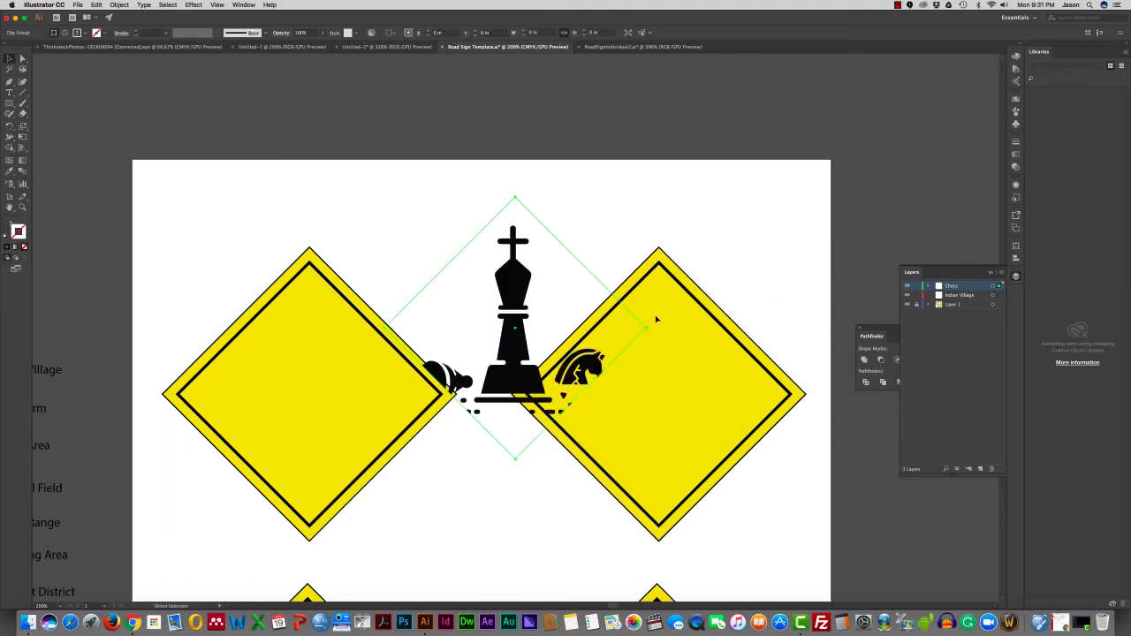
{"action": "left_click_drag", "start_coordinate": [656, 321], "coordinate": [659, 356]}
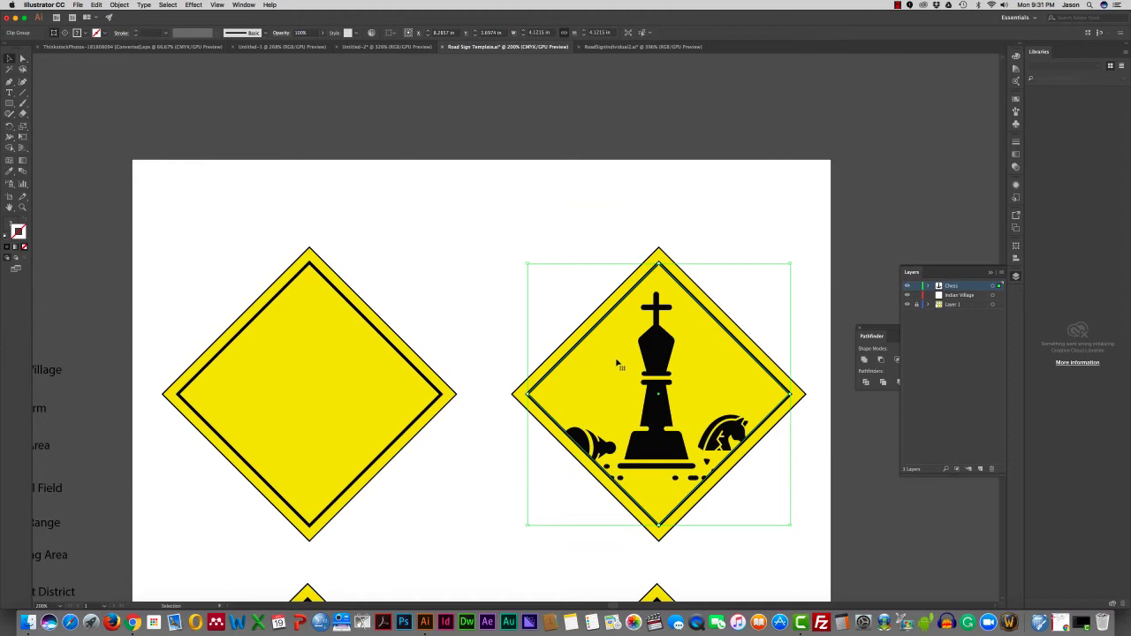
{"action": "left_click", "coordinate": [535, 245]}
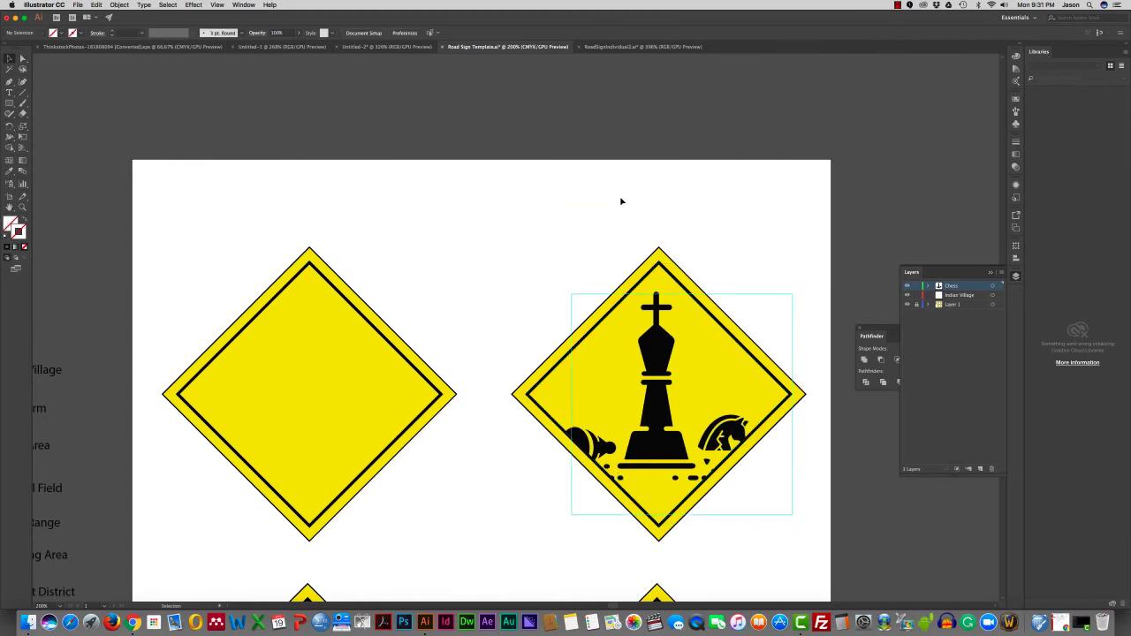
Lock the Chess layer and paste the round emblem with its dancing figures from RoadSignIndividual2.ai into the Indian Village layer.
{"action": "left_click", "coordinate": [916, 286]}
{"action": "left_click", "coordinate": [957, 296]}
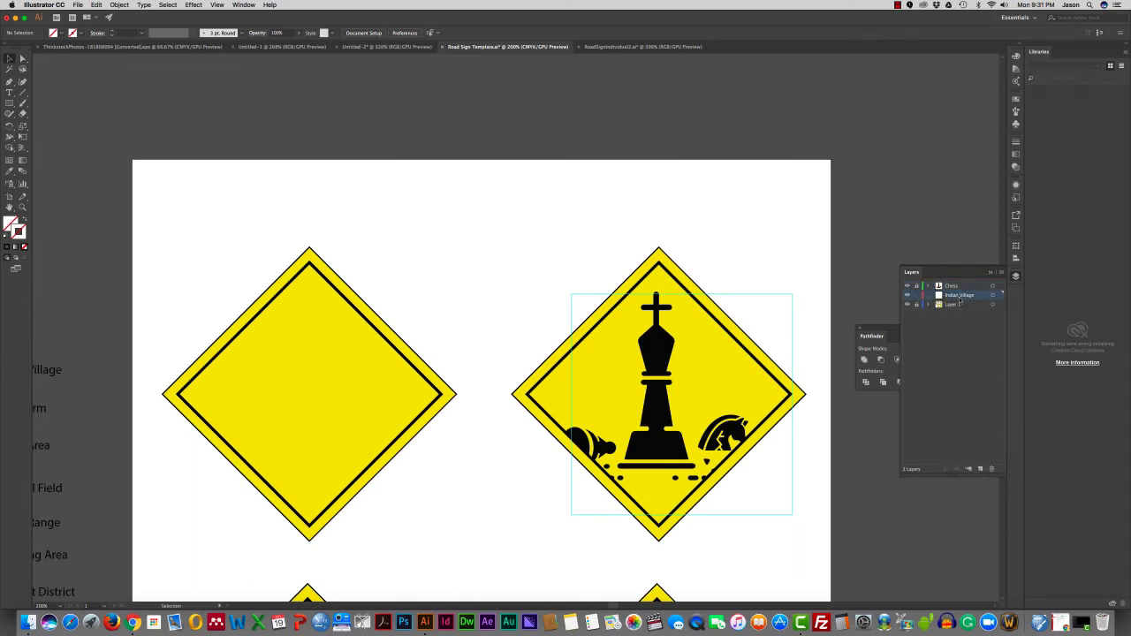
{"action": "key", "text": "ctrl+Tab"}
{"action": "scroll", "coordinate": [270, 171], "scroll_direction": "left", "scroll_amount": 10}
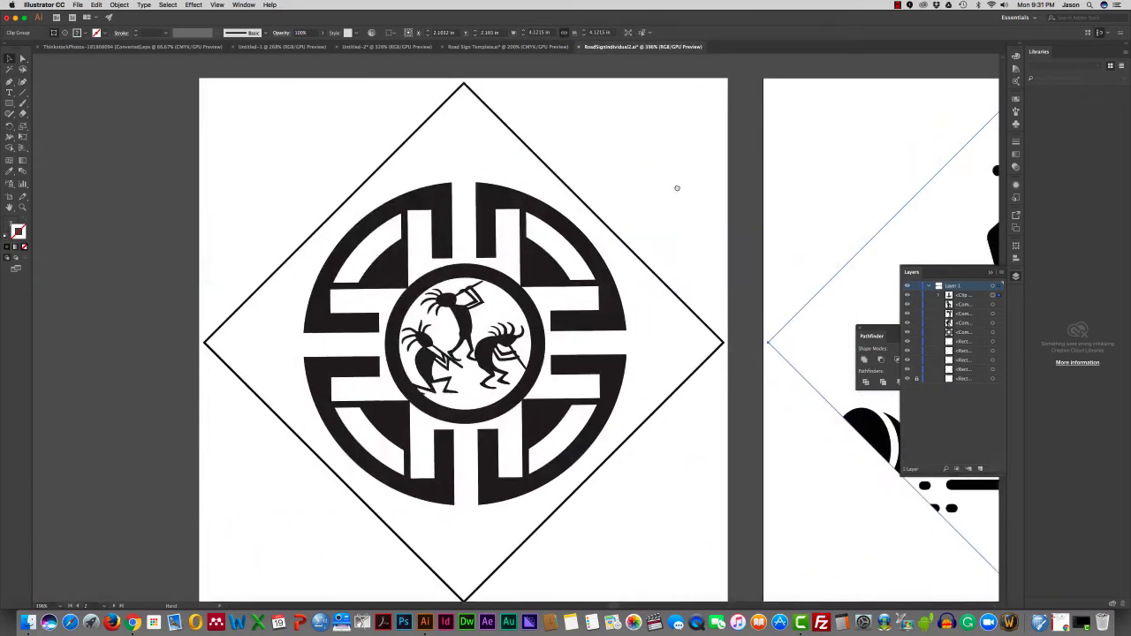
{"action": "left_click_drag", "start_coordinate": [647, 139], "coordinate": [647, 136]}
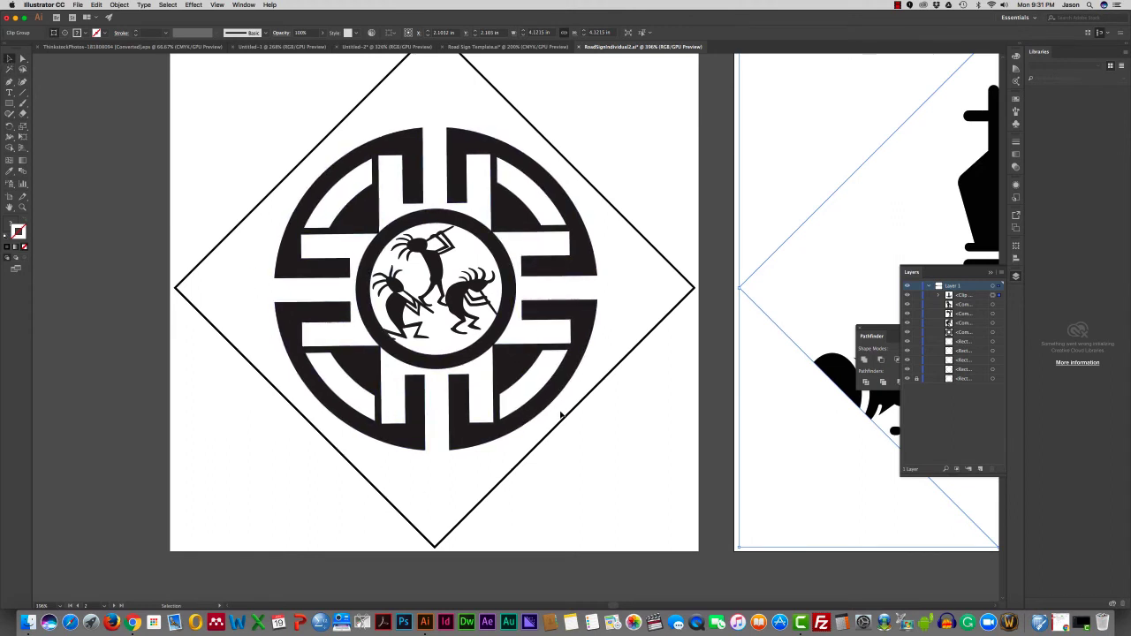
{"action": "left_click", "coordinate": [257, 132]}
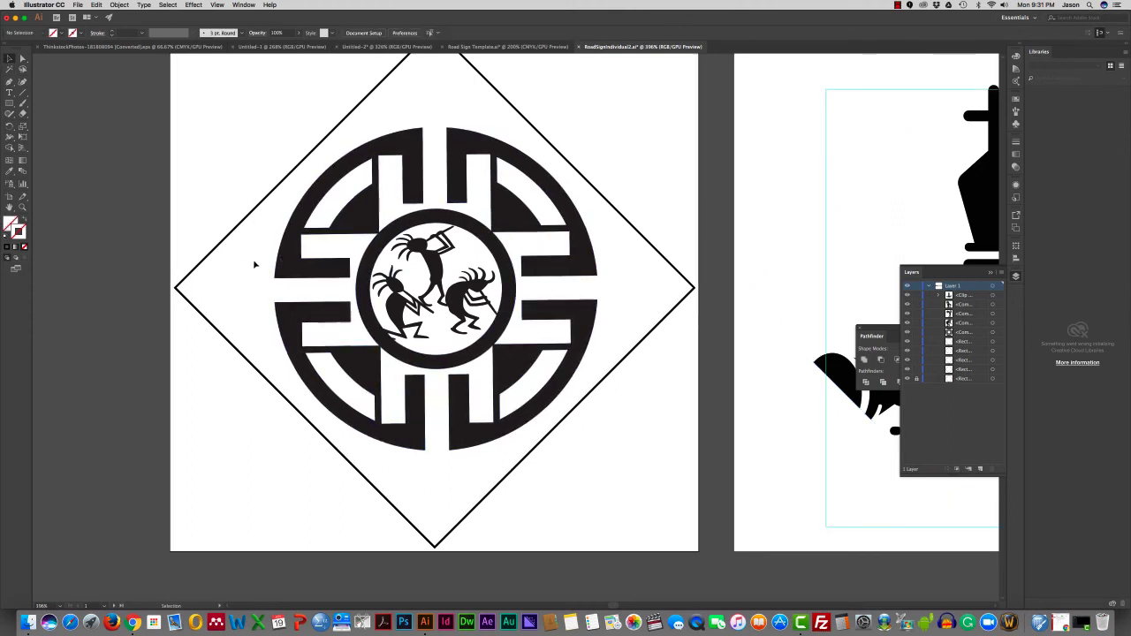
{"action": "left_click_drag", "start_coordinate": [237, 156], "coordinate": [619, 440]}
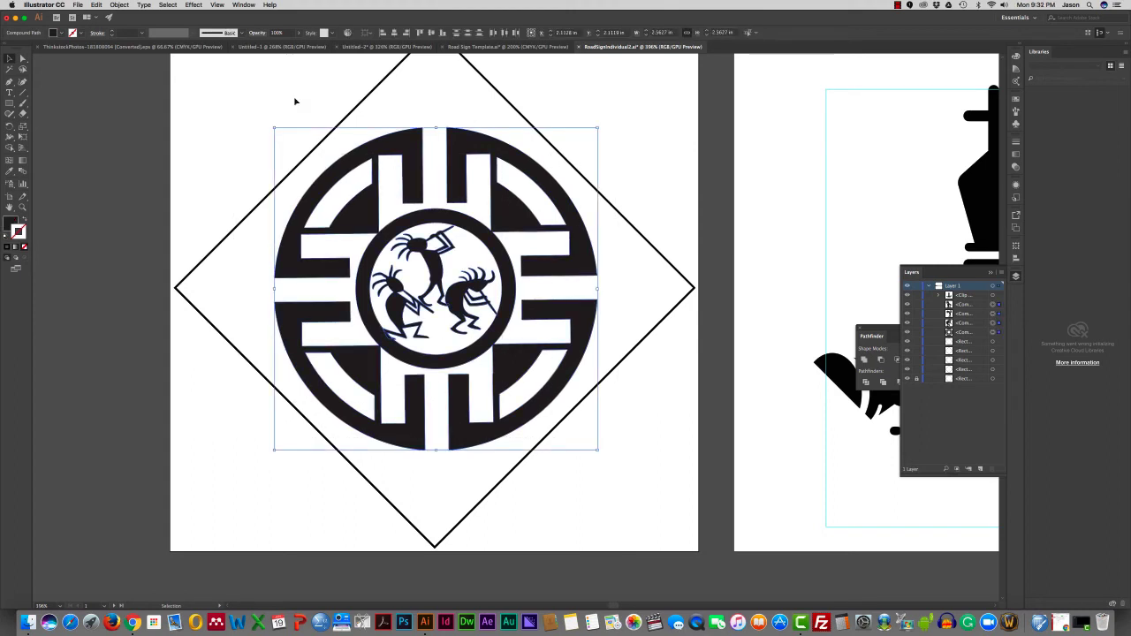
{"action": "left_click_drag", "start_coordinate": [228, 112], "coordinate": [646, 488]}
{"action": "left_click", "coordinate": [497, 46]}
{"action": "key", "text": "ctrl+v"}
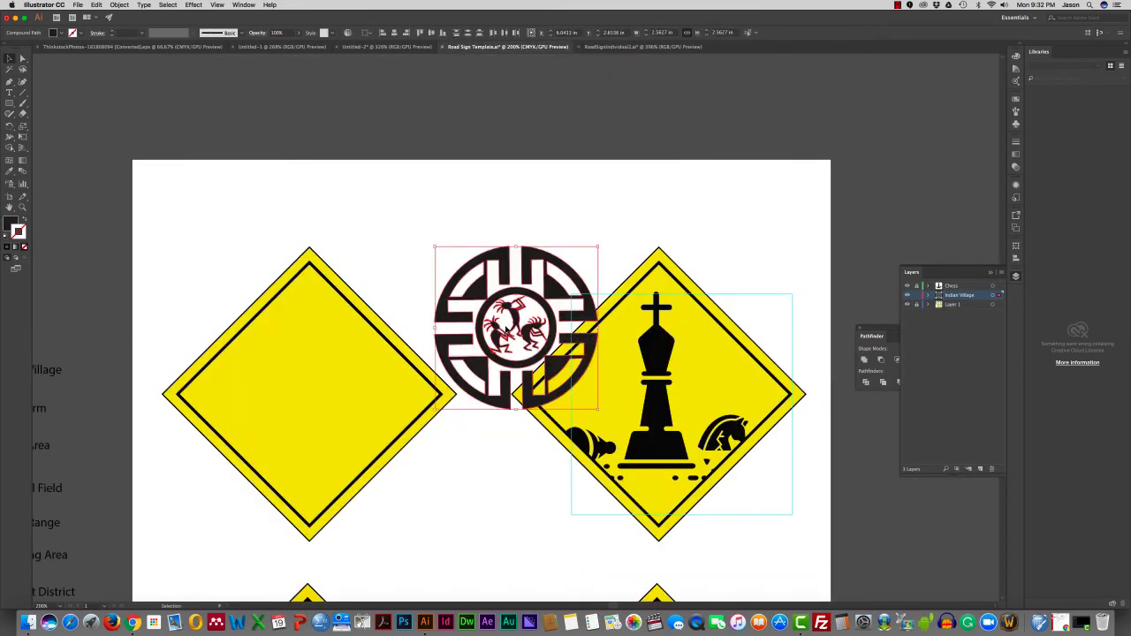
Move the pasted round emblem off the chess sign and over the middle of the first yellow sign.
{"action": "key", "text": "shift+Left"}
{"action": "key", "text": "shift+Left"}
{"action": "key", "text": "shift+Left"}
{"action": "key", "text": "shift+Left"}
{"action": "key", "text": "shift+Left"}
{"action": "key", "text": "shift+Left"}
{"action": "key", "text": "shift+Left"}
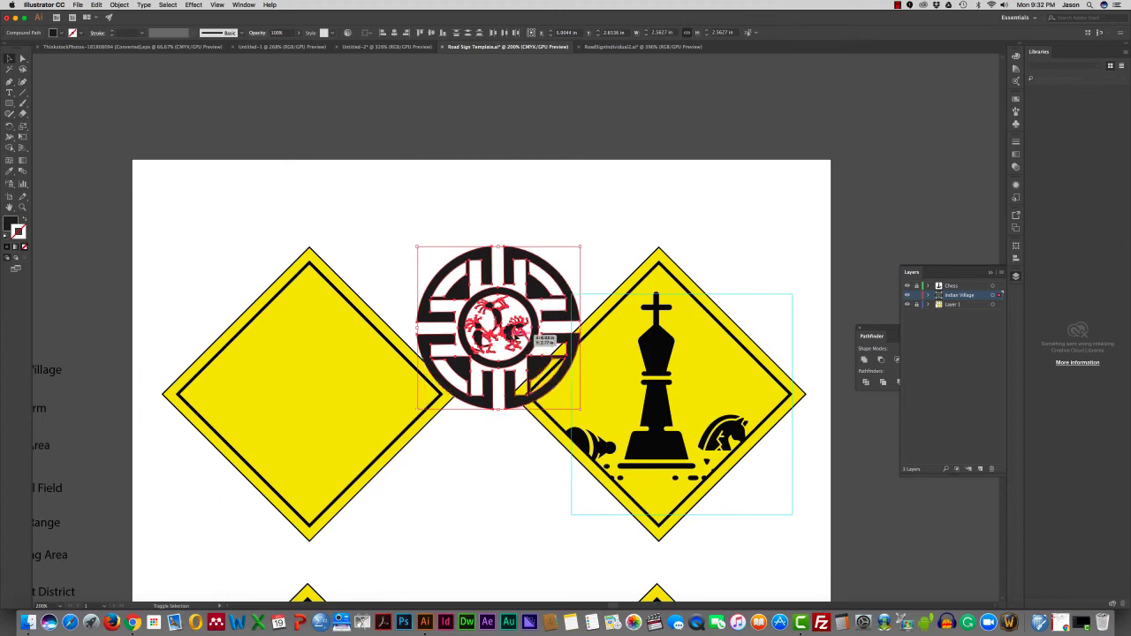
{"action": "key", "text": "shift+Left"}
{"action": "key", "text": "shift+Left"}
{"action": "key", "text": "shift+Left"}
{"action": "key", "text": "shift+Left"}
{"action": "key", "text": "shift+Down"}
{"action": "key", "text": "shift+Down"}
{"action": "key", "text": "shift+Down"}
{"action": "key", "text": "shift+Down"}
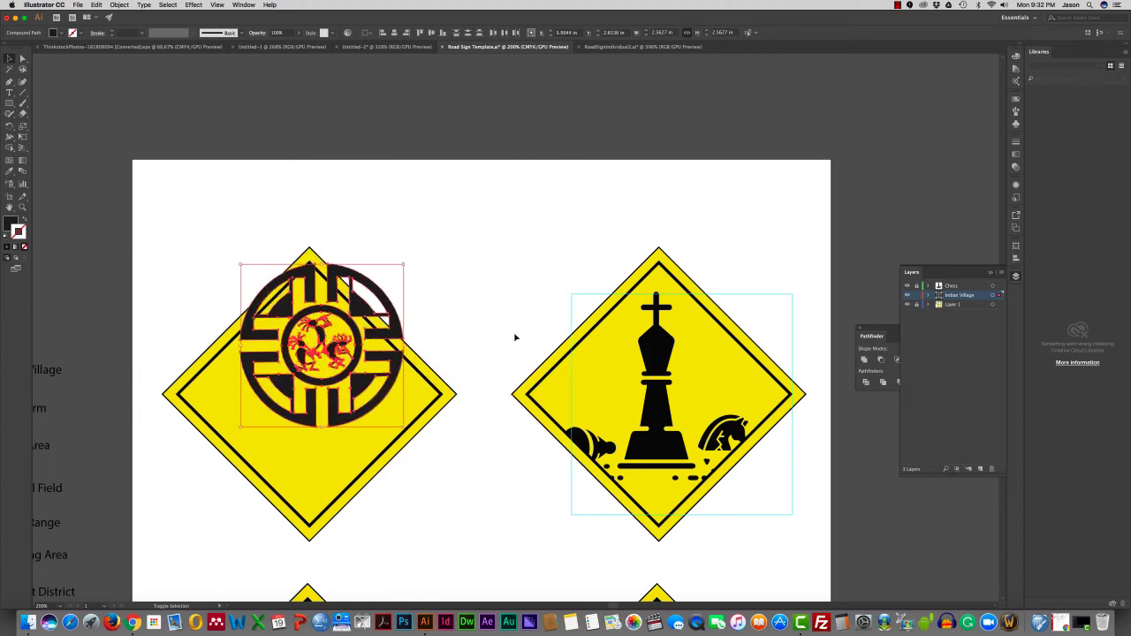
{"action": "key", "text": "shift+Down"}
{"action": "key", "text": "shift+Left"}
{"action": "key", "text": "shift+Left"}
{"action": "key", "text": "Up"}
{"action": "key", "text": "Up"}
{"action": "key", "text": "Up"}
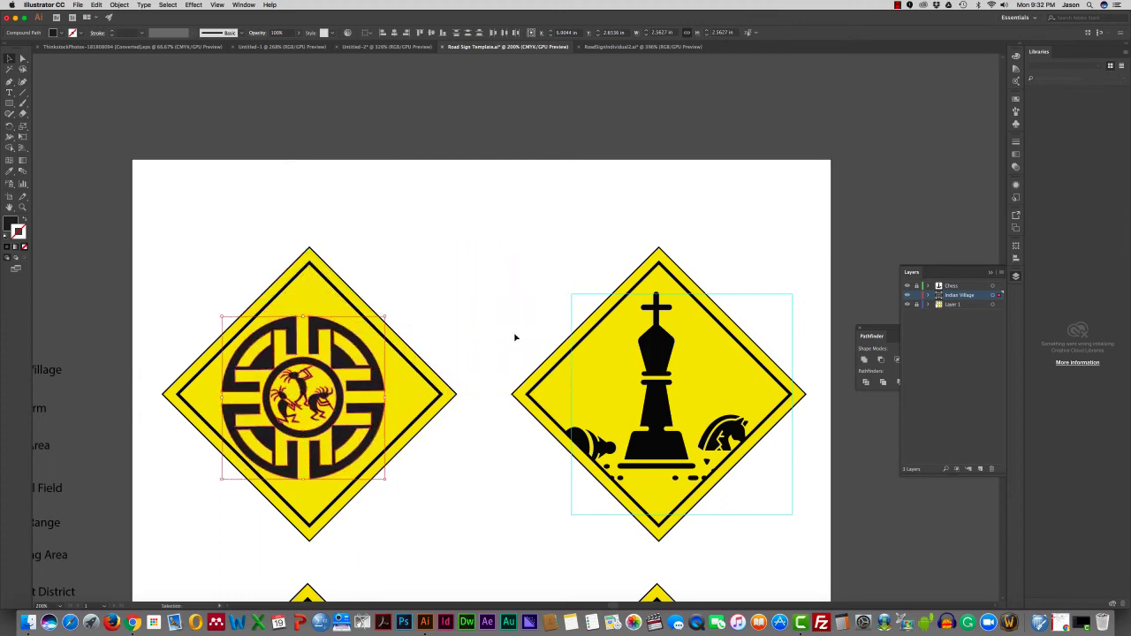
Nudge the round emblem into the exact centre of the first sign's inner diamond and deselect it.
{"action": "key", "text": "Right"}
{"action": "key", "text": "Right"}
{"action": "key", "text": "Right"}
{"action": "key", "text": "Up"}
{"action": "key", "text": "Up"}
{"action": "key", "text": "Up"}
{"action": "key", "text": "Up"}
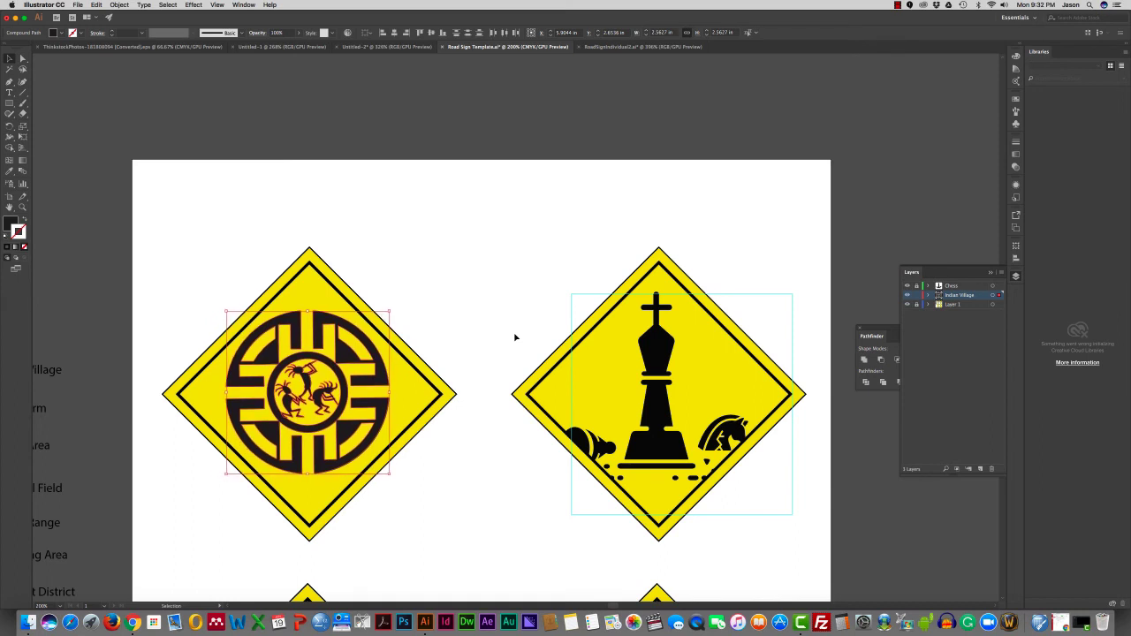
{"action": "key", "text": "Right"}
{"action": "key", "text": "Down"}
{"action": "key", "text": "Down"}
{"action": "key", "text": "Down"}
{"action": "key", "text": "Up"}
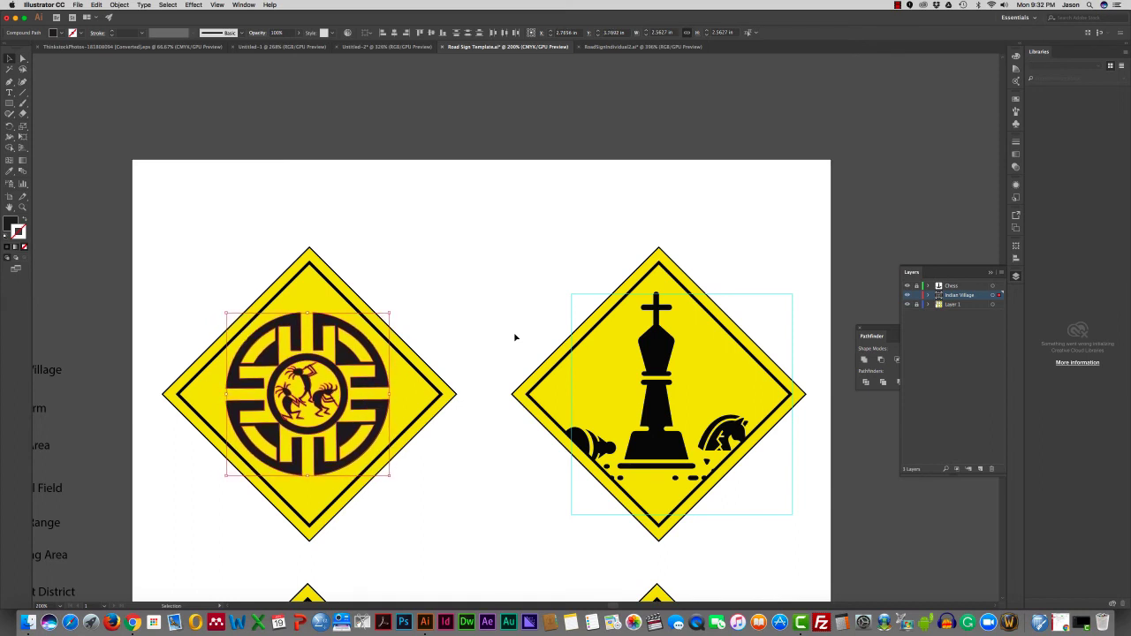
{"action": "left_click", "coordinate": [535, 251]}
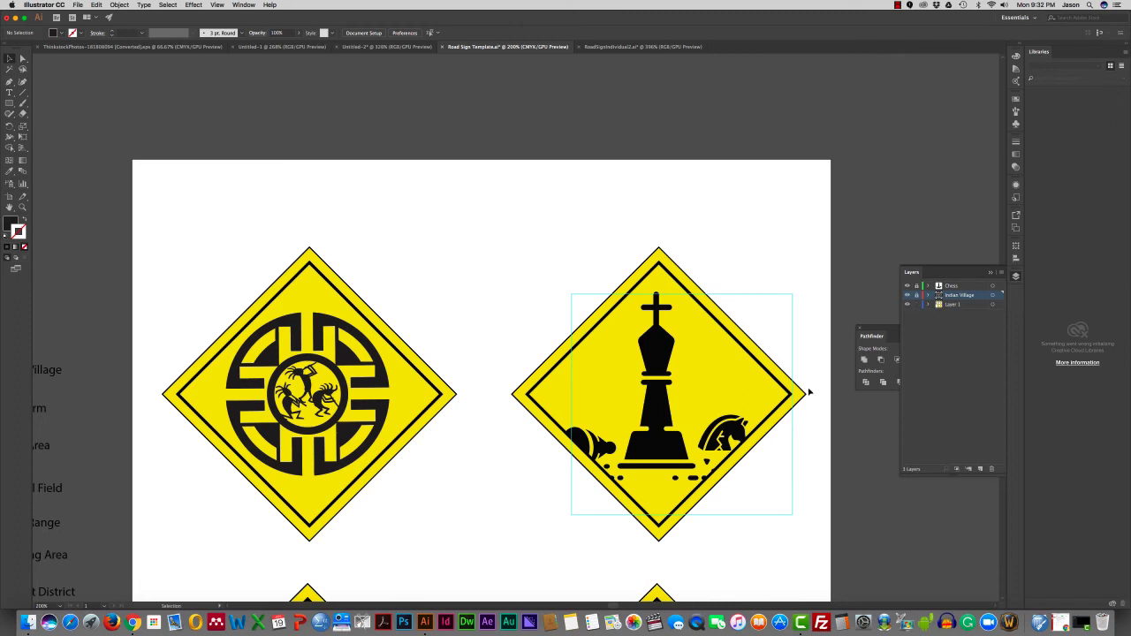
Place the Indian Village label beside the first sign's lower-left edge and the Ant Farm label beside the second sign's lower-left edge.
{"action": "left_click_drag", "start_coordinate": [83, 388], "coordinate": [248, 504]}
{"action": "left_click", "coordinate": [425, 518]}
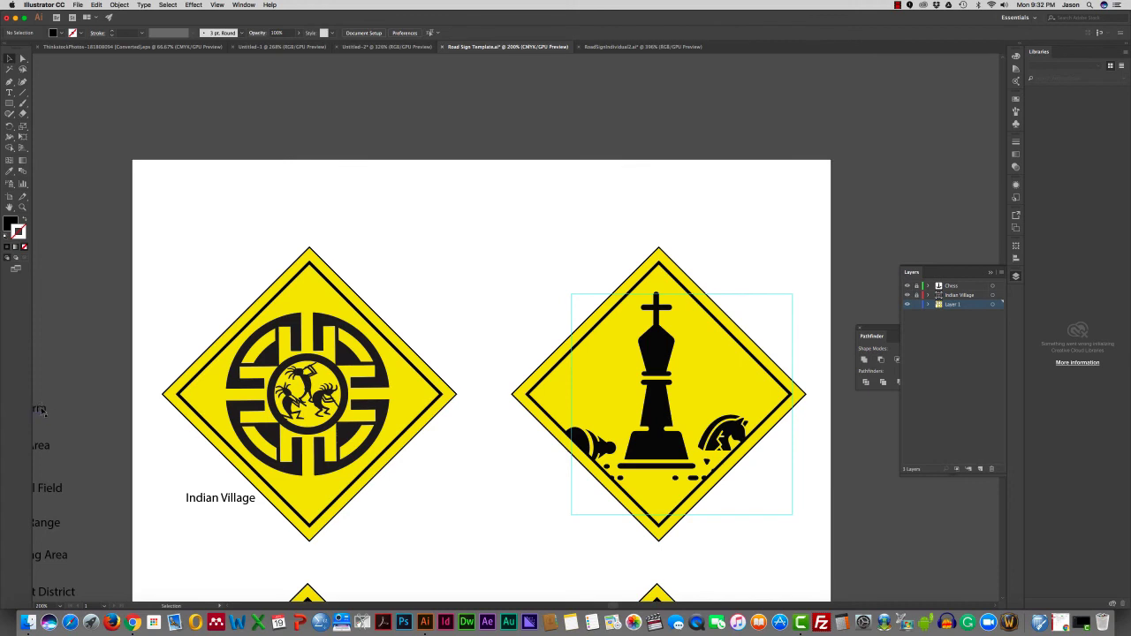
{"action": "left_click_drag", "start_coordinate": [46, 412], "coordinate": [588, 500]}
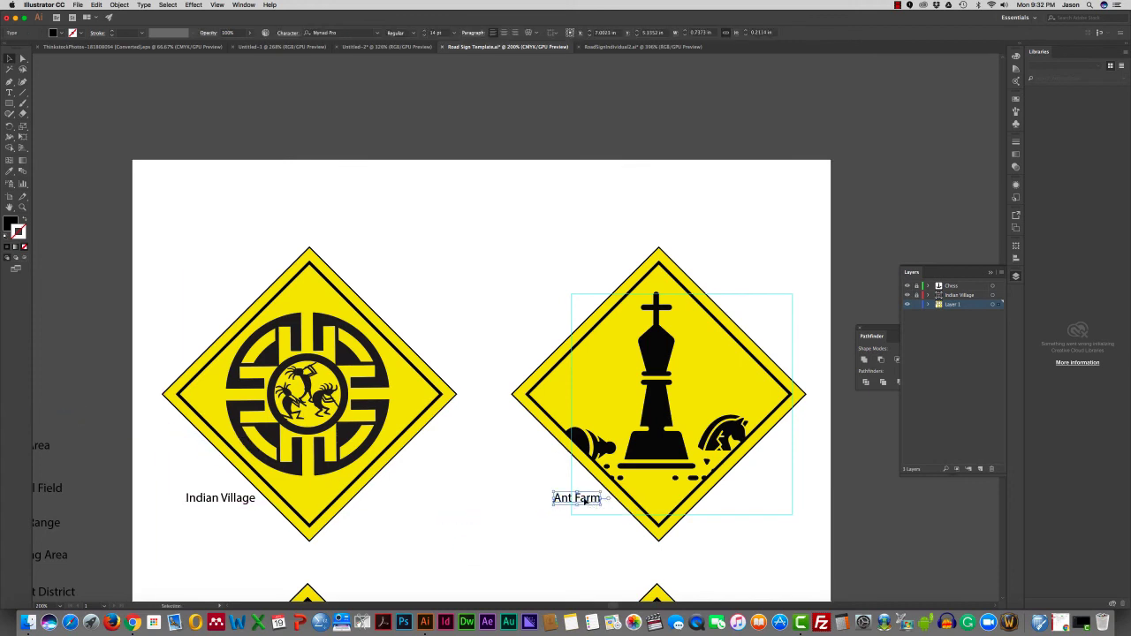
Replace the Ant Farm label's text with "Chess Playing" and shift it slightly left beside the chess sign.
{"action": "triple_click", "coordinate": [586, 499]}
{"action": "type", "text": "C"}
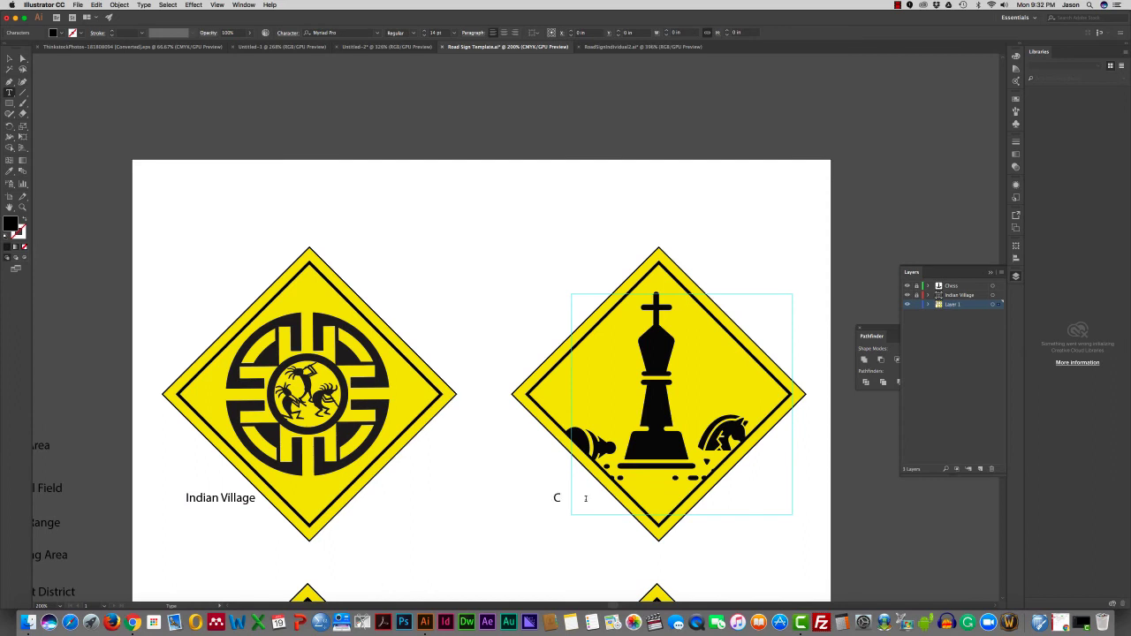
{"action": "type", "text": "hess Playing"}
{"action": "left_click", "coordinate": [7, 59]}
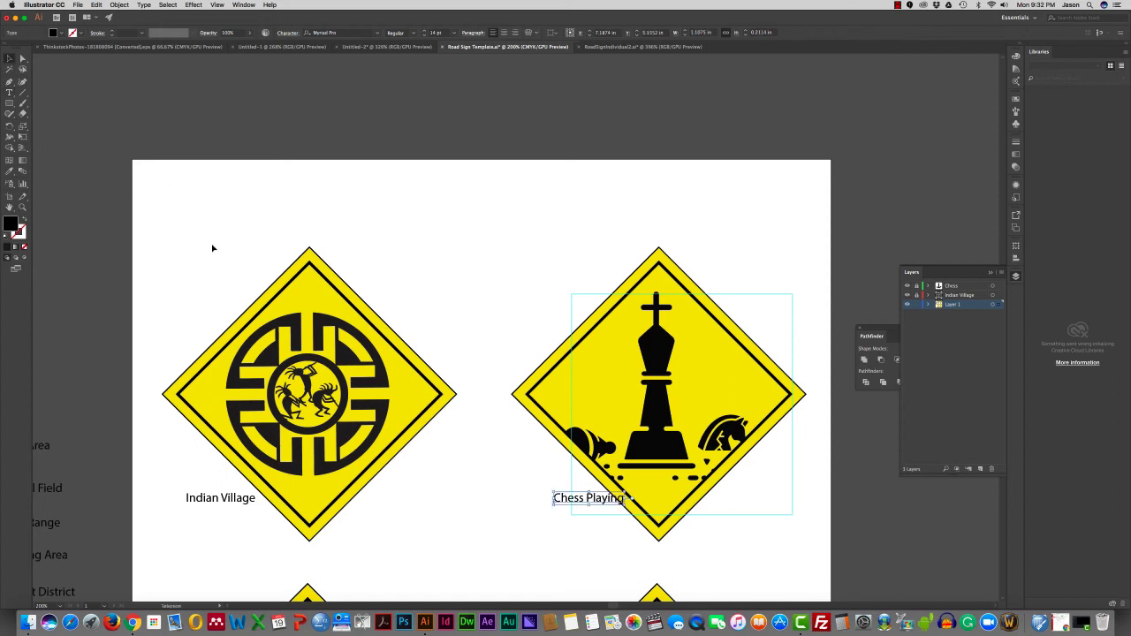
{"action": "left_click_drag", "start_coordinate": [572, 498], "coordinate": [556, 499]}
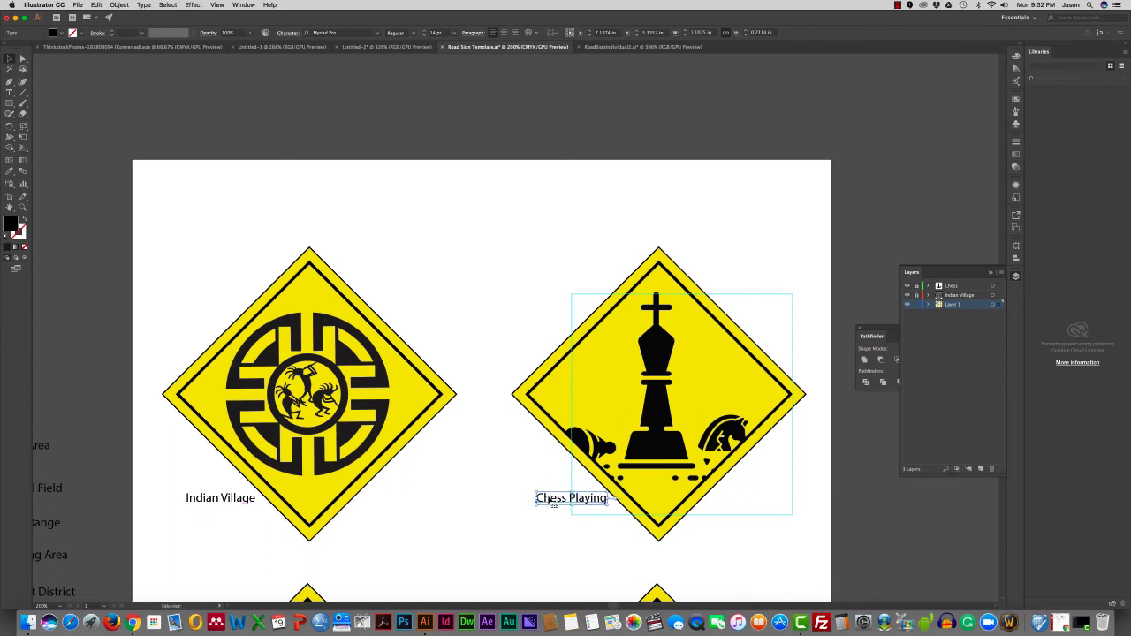
{"action": "left_click", "coordinate": [513, 477]}
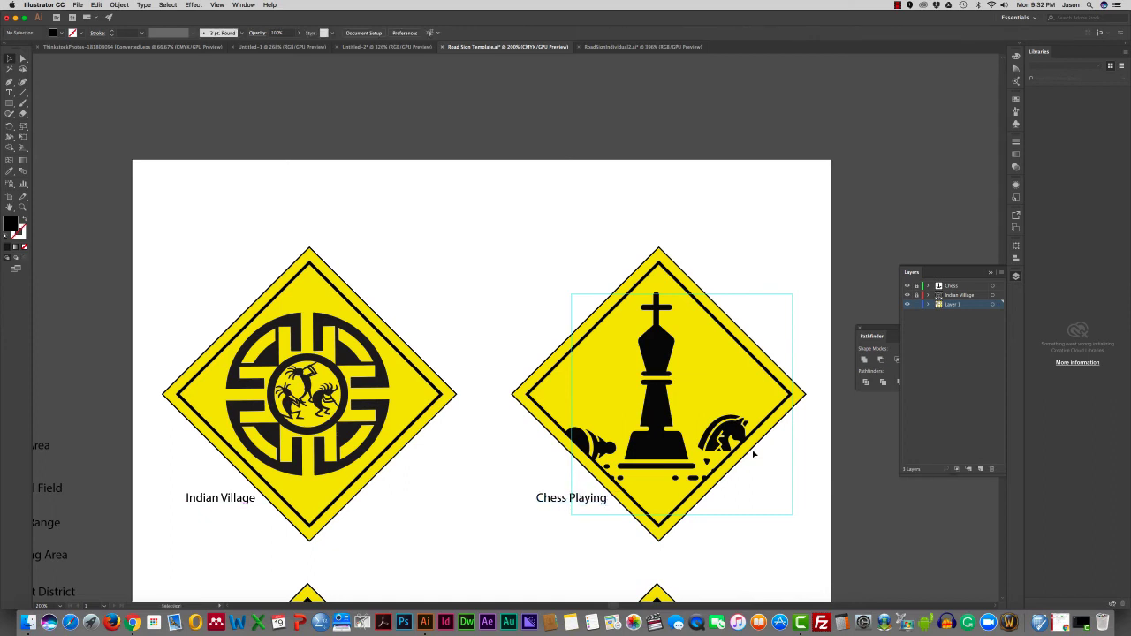
Lock Layer 1 and save the document under the name Road Sign Final in Adobe PDF format.
{"action": "left_click", "coordinate": [918, 305]}
{"action": "left_click", "coordinate": [78, 4]}
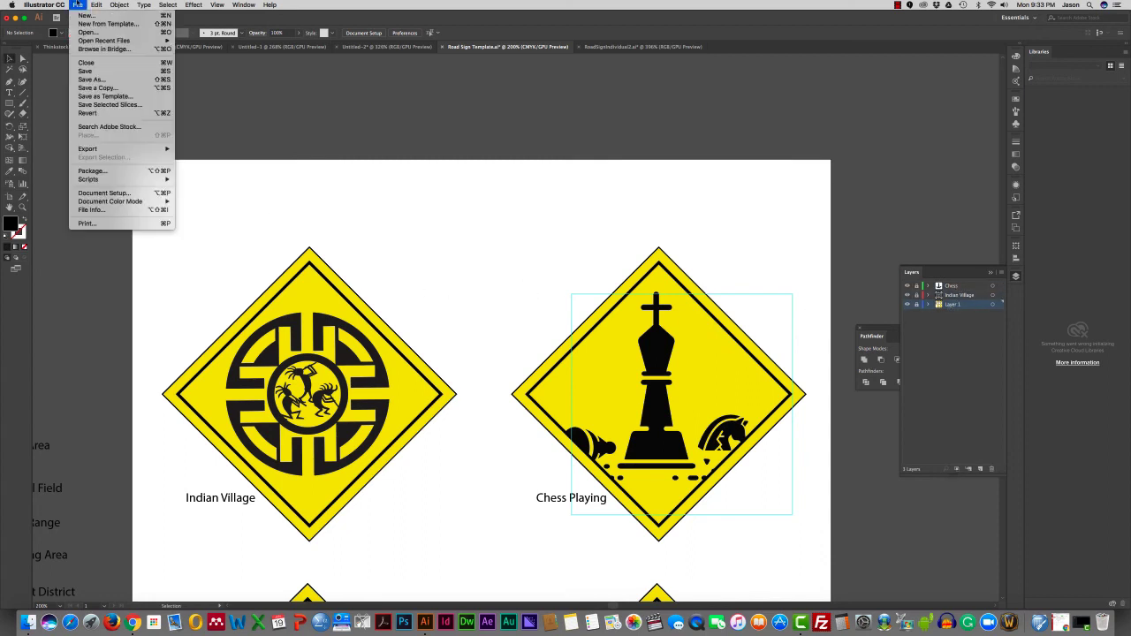
{"action": "left_click", "coordinate": [93, 80]}
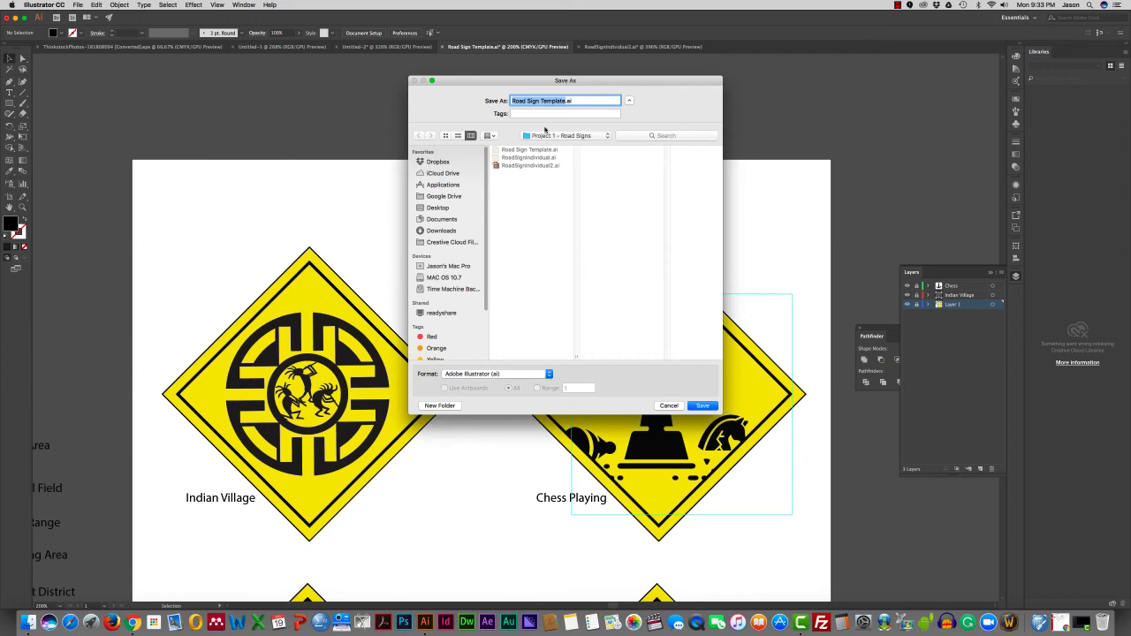
{"action": "left_click", "coordinate": [544, 101]}
{"action": "left_click_drag", "start_coordinate": [566, 101], "coordinate": [510, 99]}
{"action": "type", "text": "Road Sign Fina"}
{"action": "left_click", "coordinate": [550, 376]}
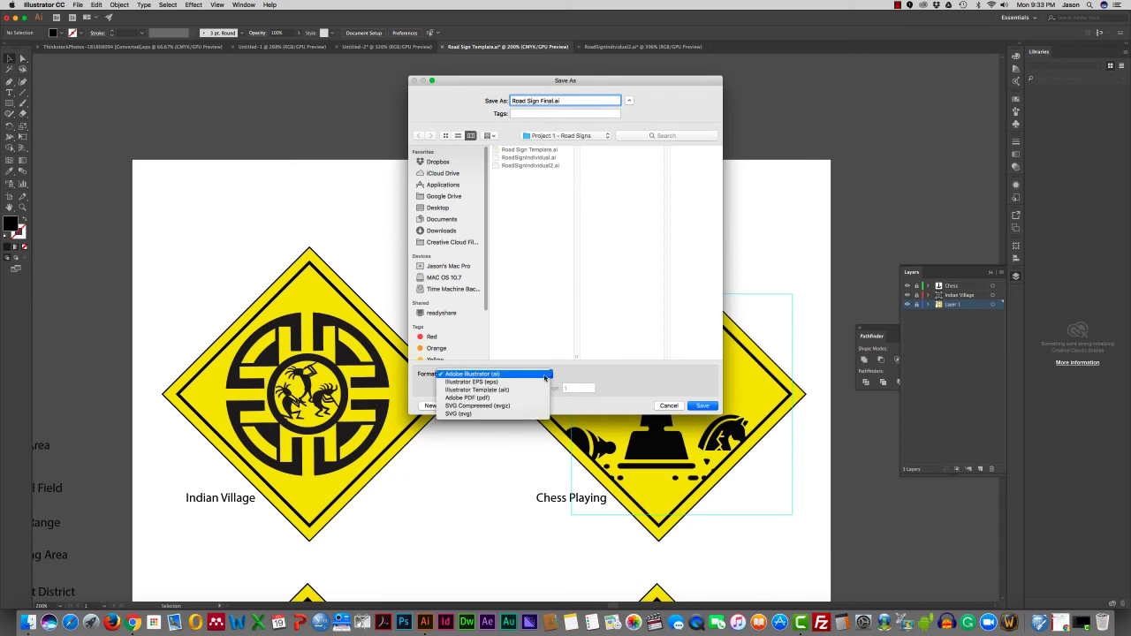
{"action": "left_click", "coordinate": [541, 394]}
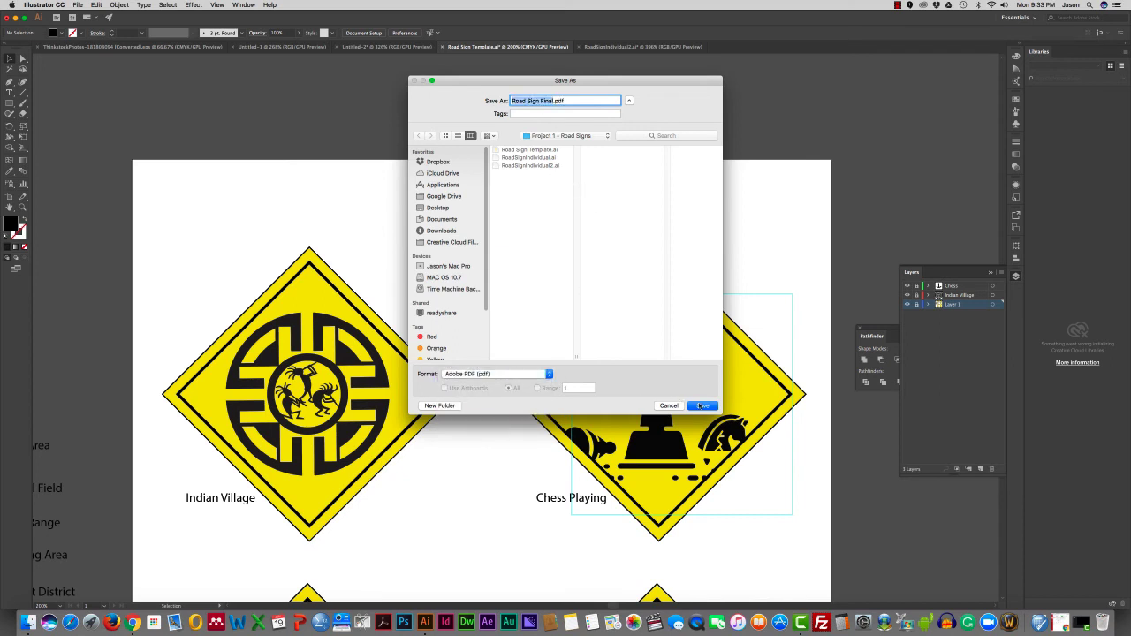
{"action": "left_click", "coordinate": [703, 406]}
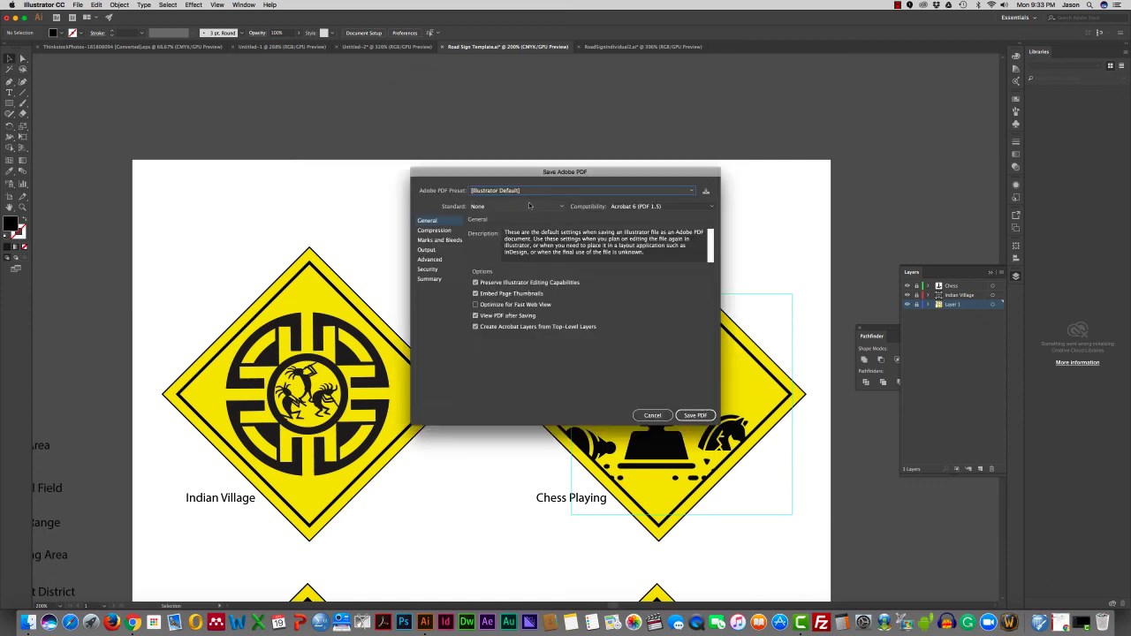
Choose the High Quality Print preset for the Adobe PDF and save it.
{"action": "left_click", "coordinate": [495, 191]}
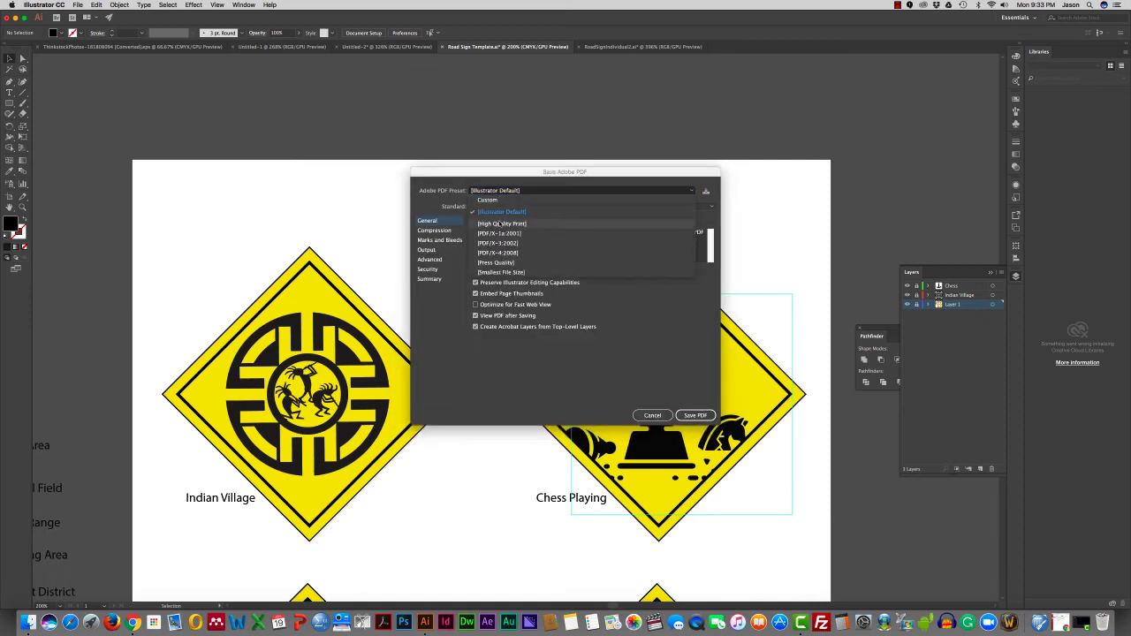
{"action": "left_click", "coordinate": [502, 224]}
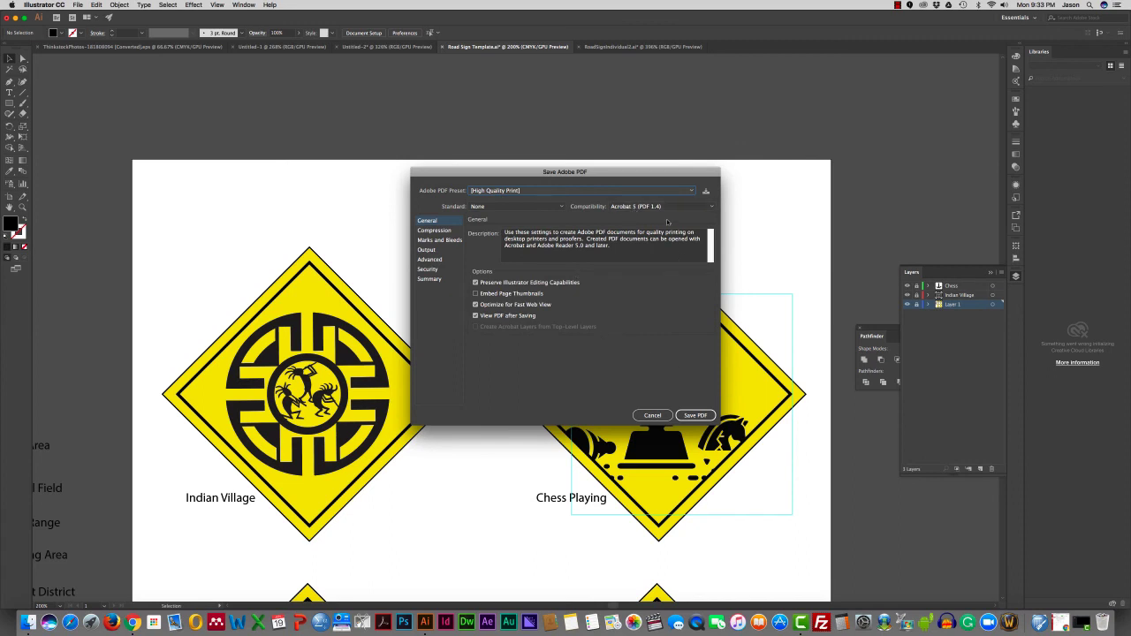
{"action": "left_click", "coordinate": [710, 415]}
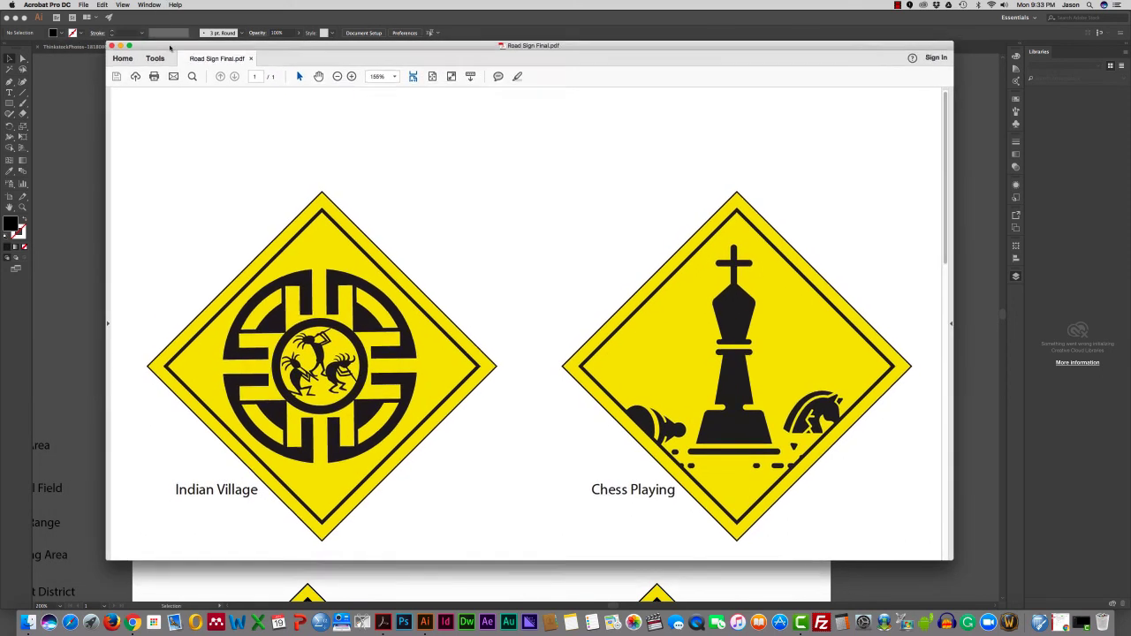
Look over the signs and labels in the exported Road Sign Final.pdf in Acrobat and close it.
{"action": "scroll", "coordinate": [847, 309], "scroll_direction": "down", "scroll_amount": 15}
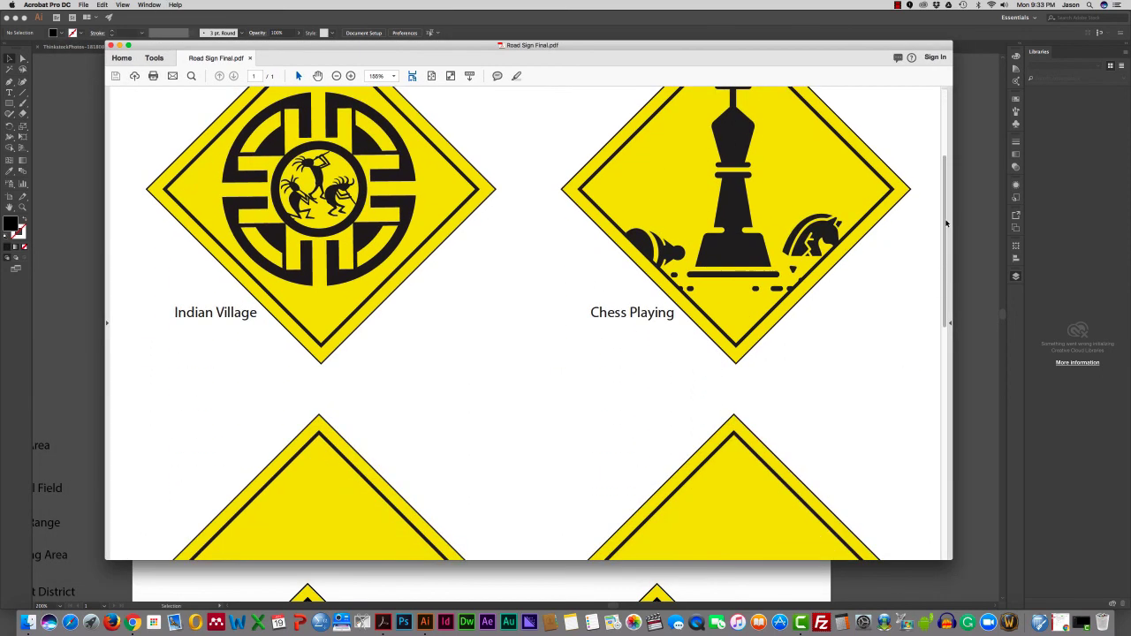
{"action": "left_click_drag", "start_coordinate": [950, 337], "coordinate": [936, 164]}
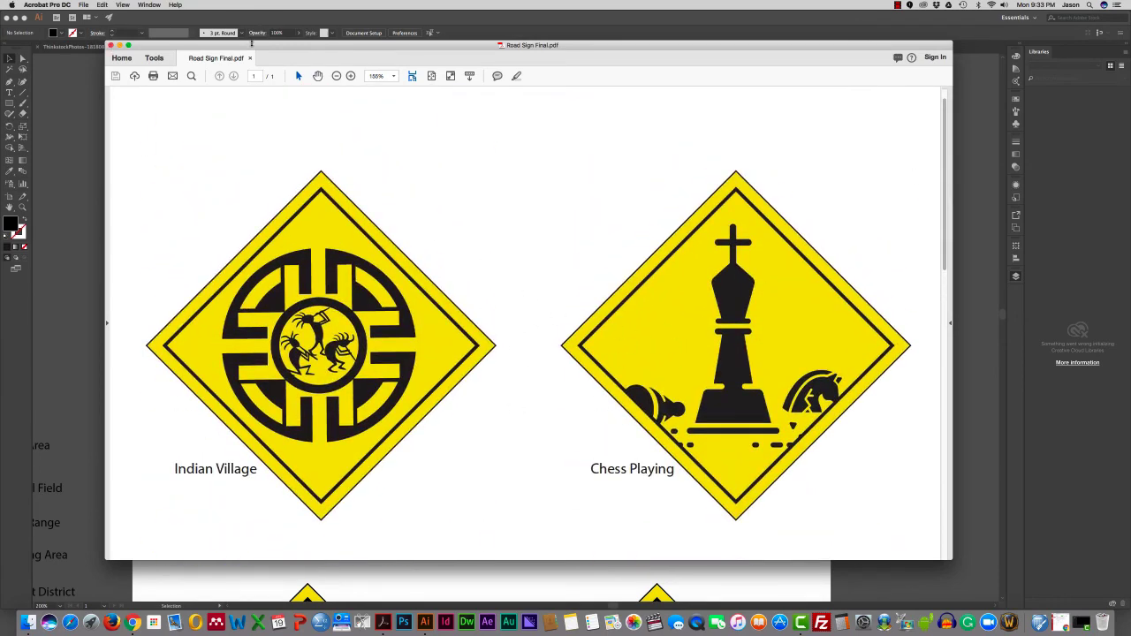
{"action": "left_click_drag", "start_coordinate": [480, 49], "coordinate": [523, 83]}
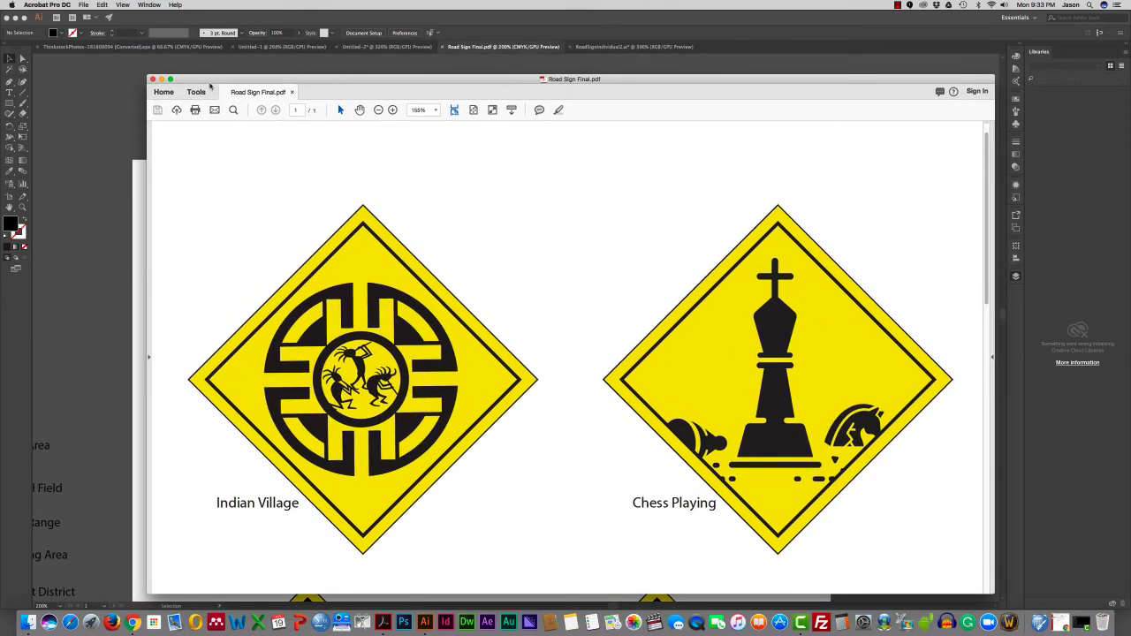
{"action": "left_click", "coordinate": [152, 80]}
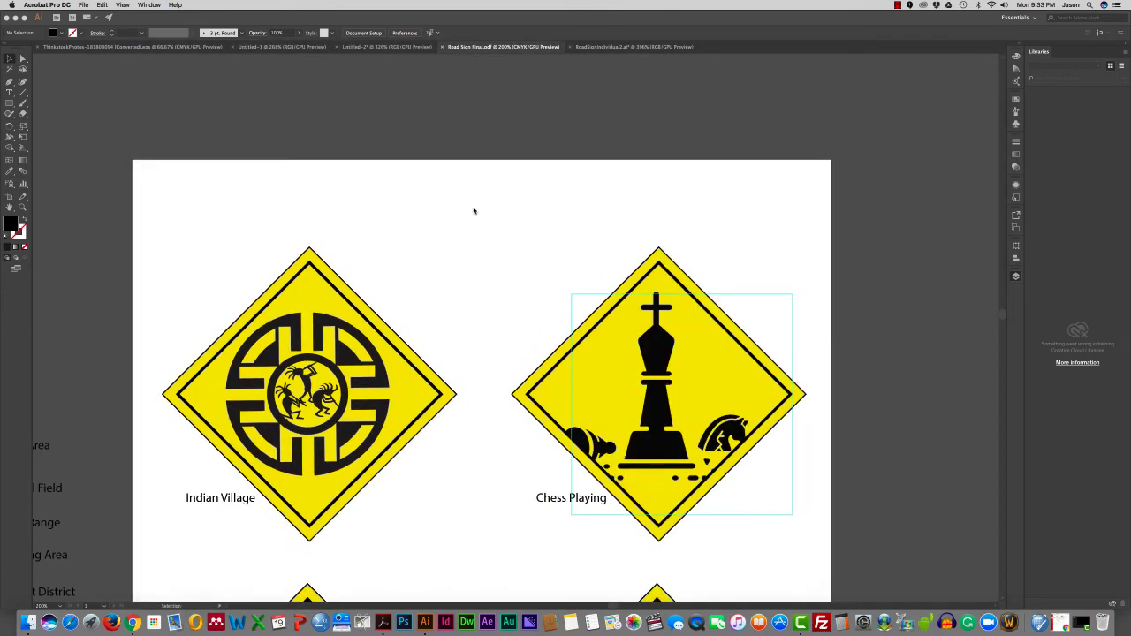
{"action": "scroll", "coordinate": [461, 252], "scroll_direction": "down", "scroll_amount": 2}
{"action": "scroll", "coordinate": [461, 251], "scroll_direction": "down", "scroll_amount": 2}
{"action": "scroll", "coordinate": [461, 252], "scroll_direction": "up", "scroll_amount": 4}
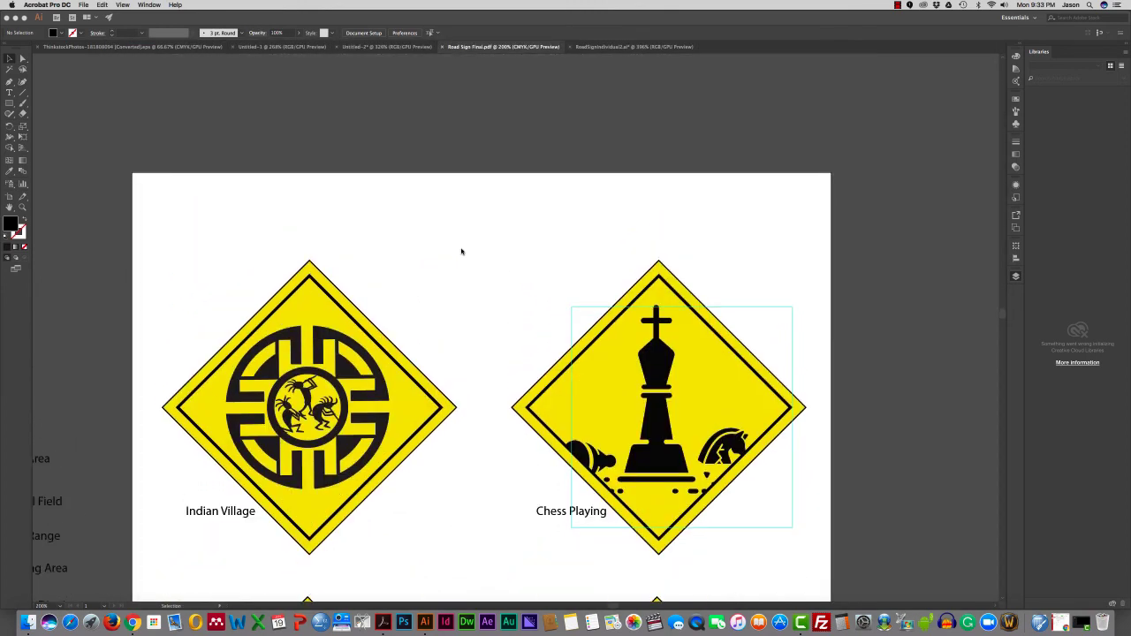
Check the colour model and resolution in the Document Raster Effects Settings, leaving them without changes.
{"action": "left_click", "coordinate": [194, 16]}
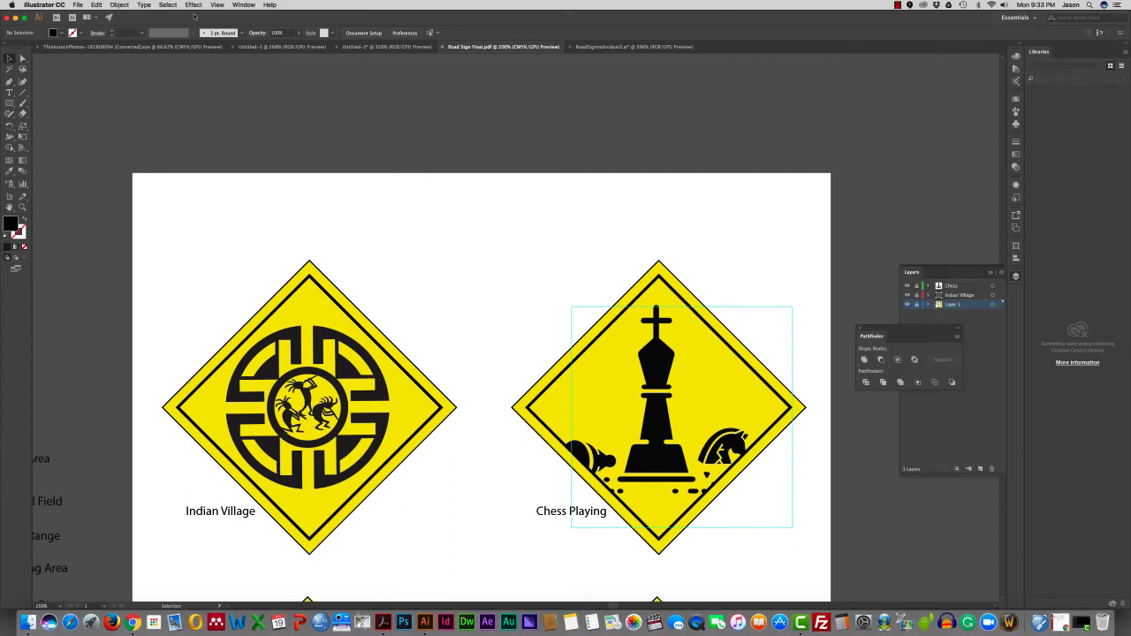
{"action": "left_click", "coordinate": [191, 4]}
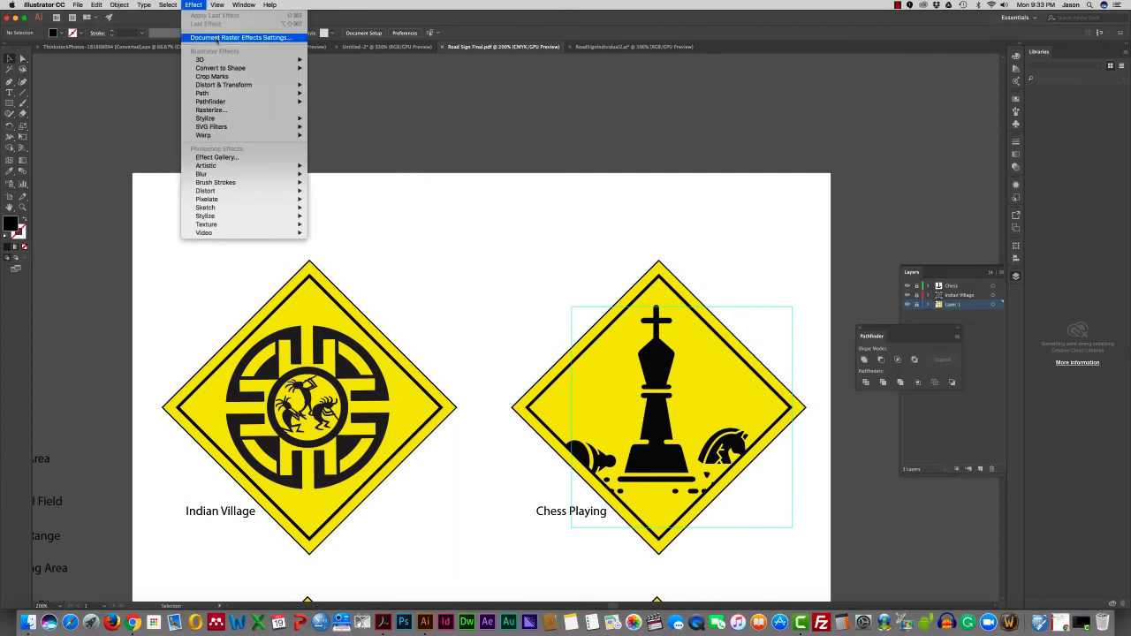
{"action": "left_click", "coordinate": [215, 38]}
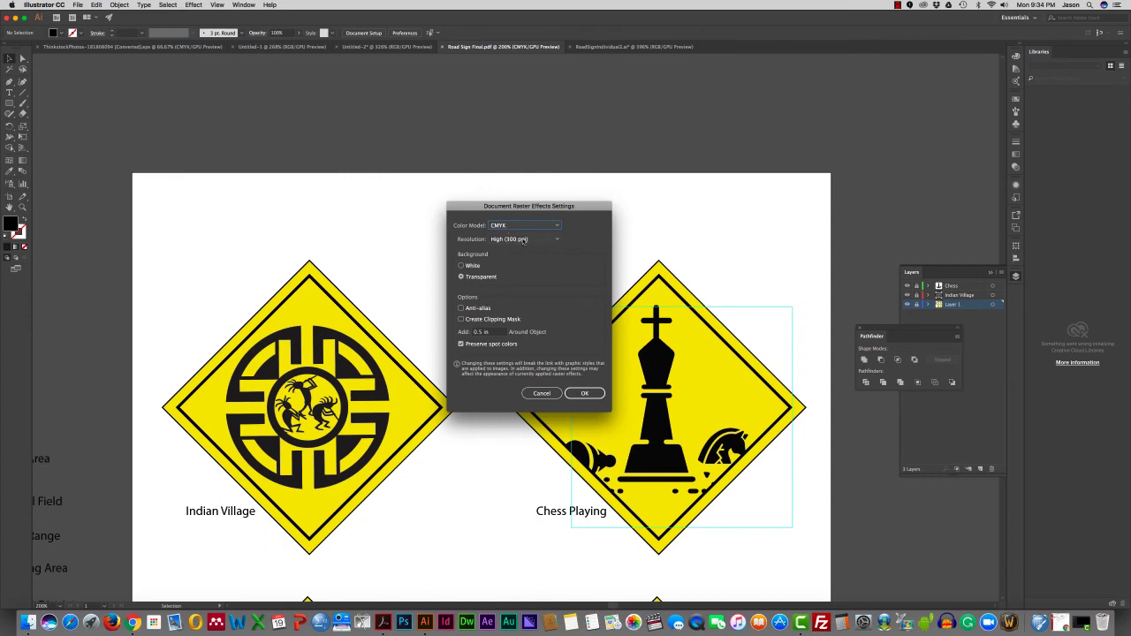
{"action": "left_click", "coordinate": [544, 394]}
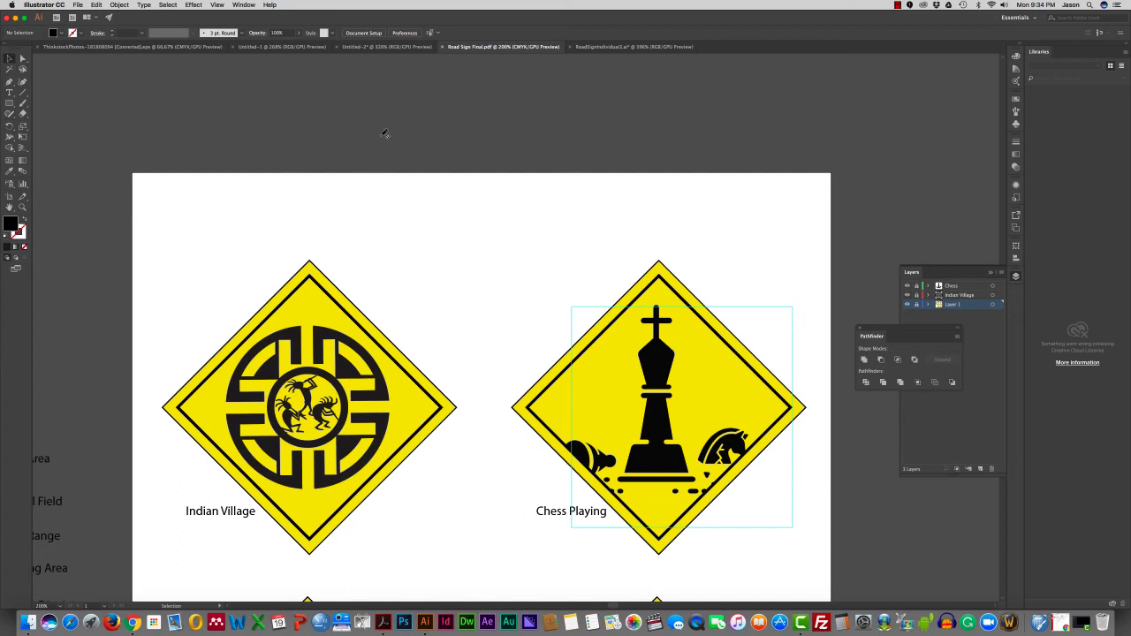
Open RoadSignIndividual2.ai and examine the round emblem and the chess artwork on its two artboards.
{"action": "left_click", "coordinate": [591, 47]}
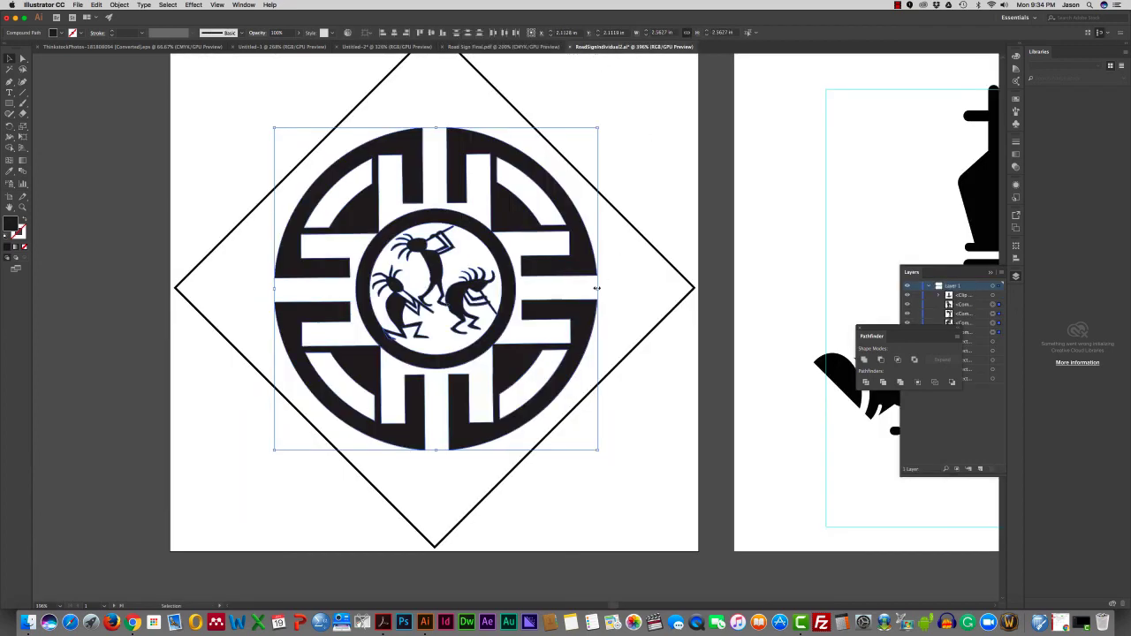
{"action": "mouse_move", "coordinate": [616, 607]}
{"action": "left_mouse_down"}
{"action": "mouse_move", "coordinate": [686, 608]}
{"action": "mouse_move", "coordinate": [615, 607]}
{"action": "left_mouse_up"}
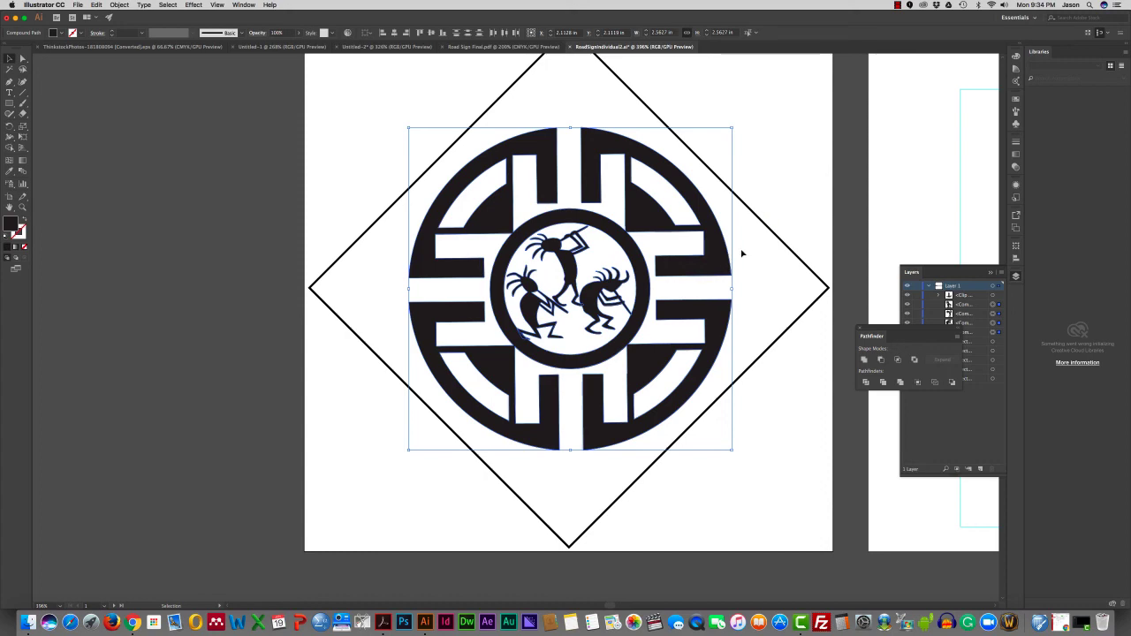
{"action": "mouse_move", "coordinate": [607, 607]}
{"action": "left_mouse_down"}
{"action": "mouse_move", "coordinate": [697, 617]}
{"action": "mouse_move", "coordinate": [602, 610]}
{"action": "left_mouse_up"}
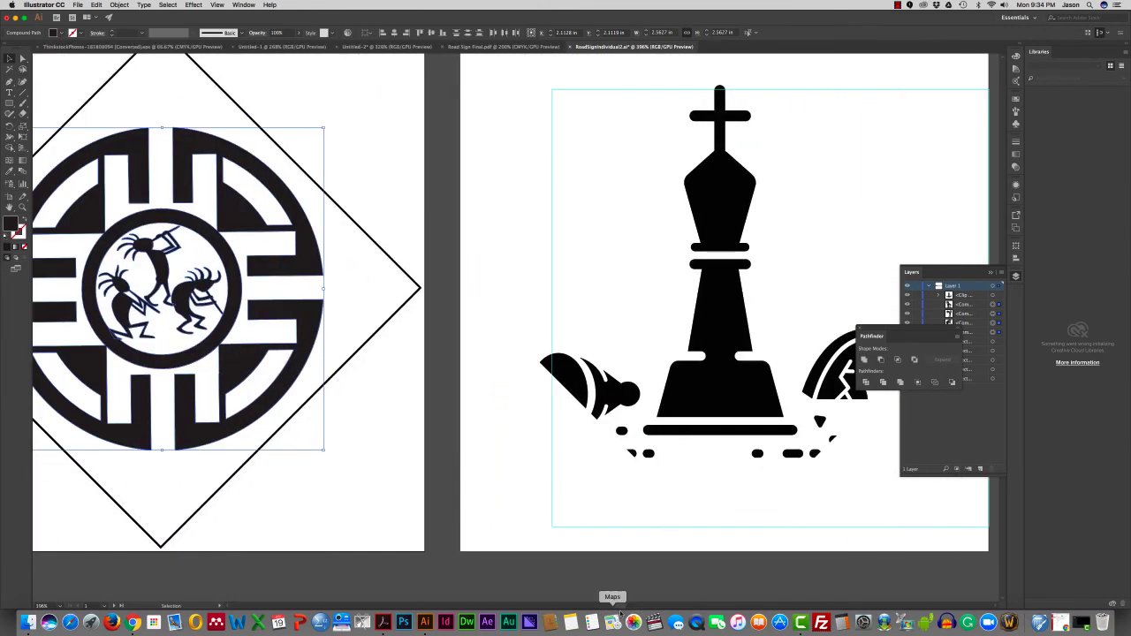